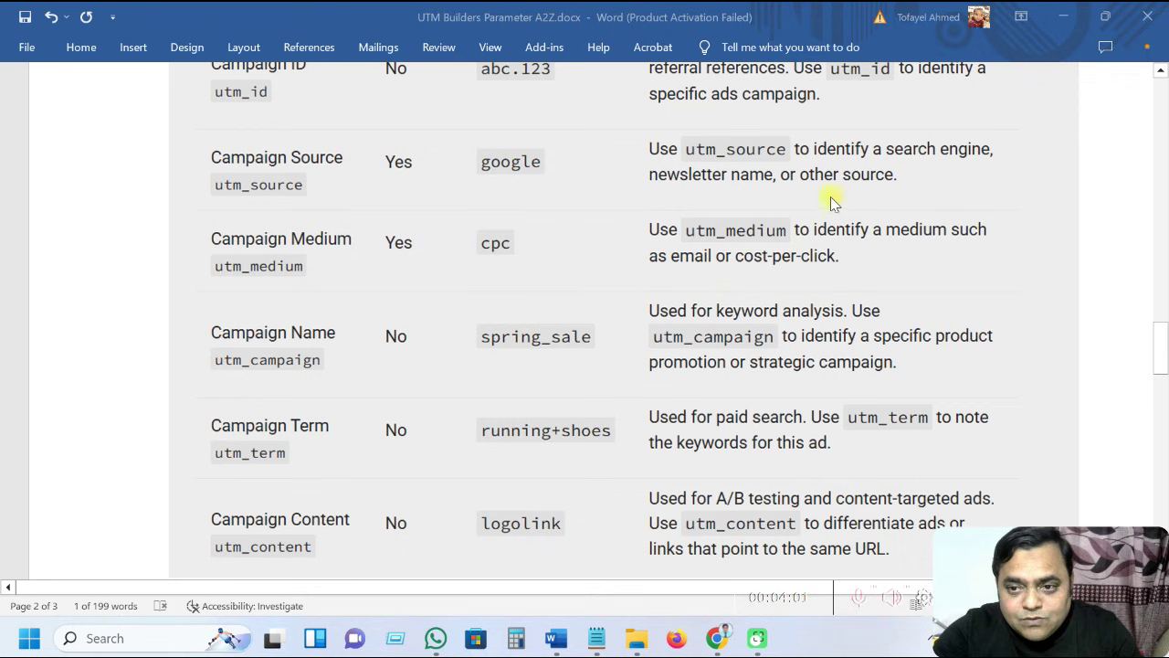
Review the UTM parameter table and the filled-in UTM builder example down to its generated URL in the document.
{"action": "scroll", "coordinate": [453, 421], "scroll_direction": "down", "scroll_amount": 3}
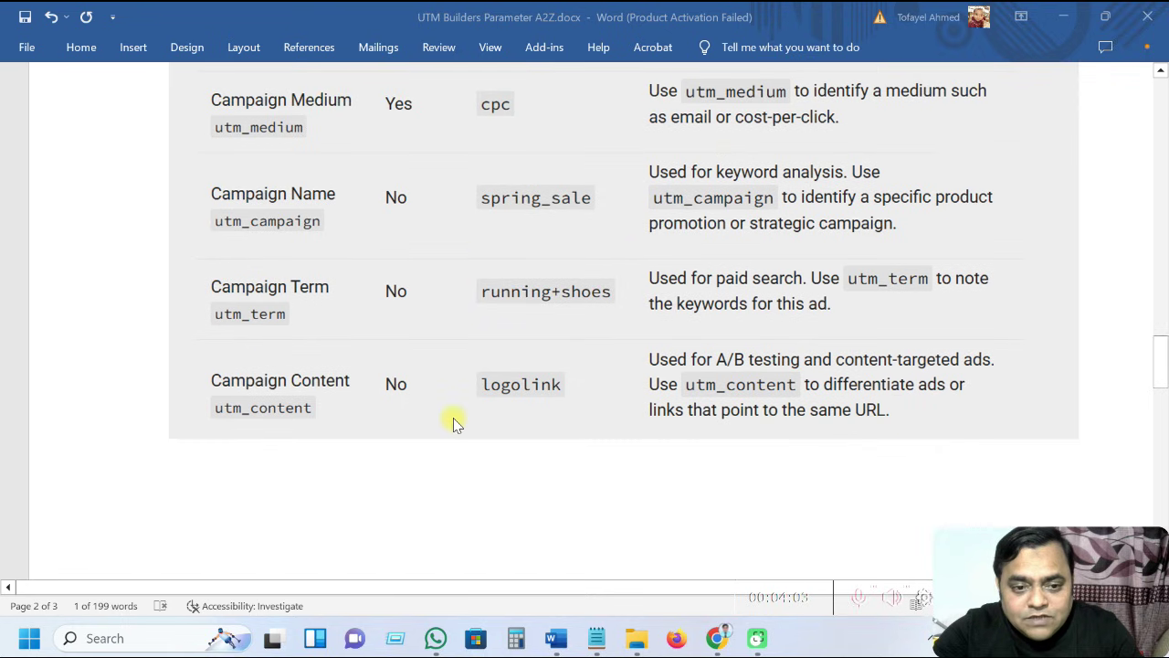
{"action": "scroll", "coordinate": [454, 422], "scroll_direction": "down", "scroll_amount": 2}
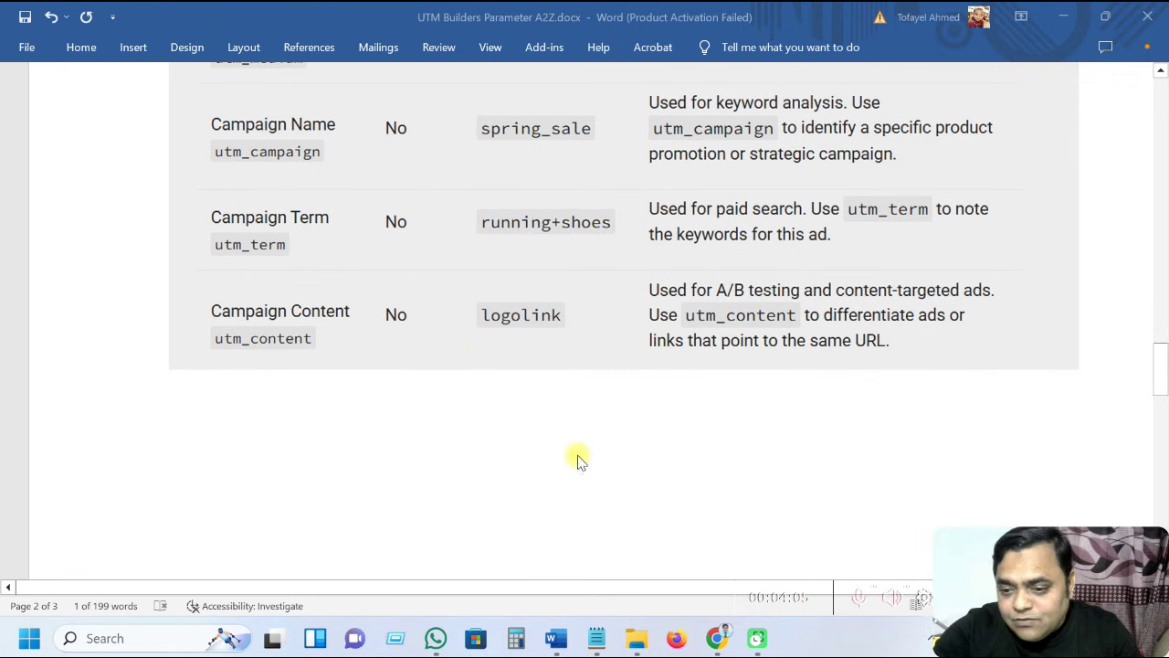
{"action": "scroll", "coordinate": [279, 354], "scroll_direction": "down", "scroll_amount": 5}
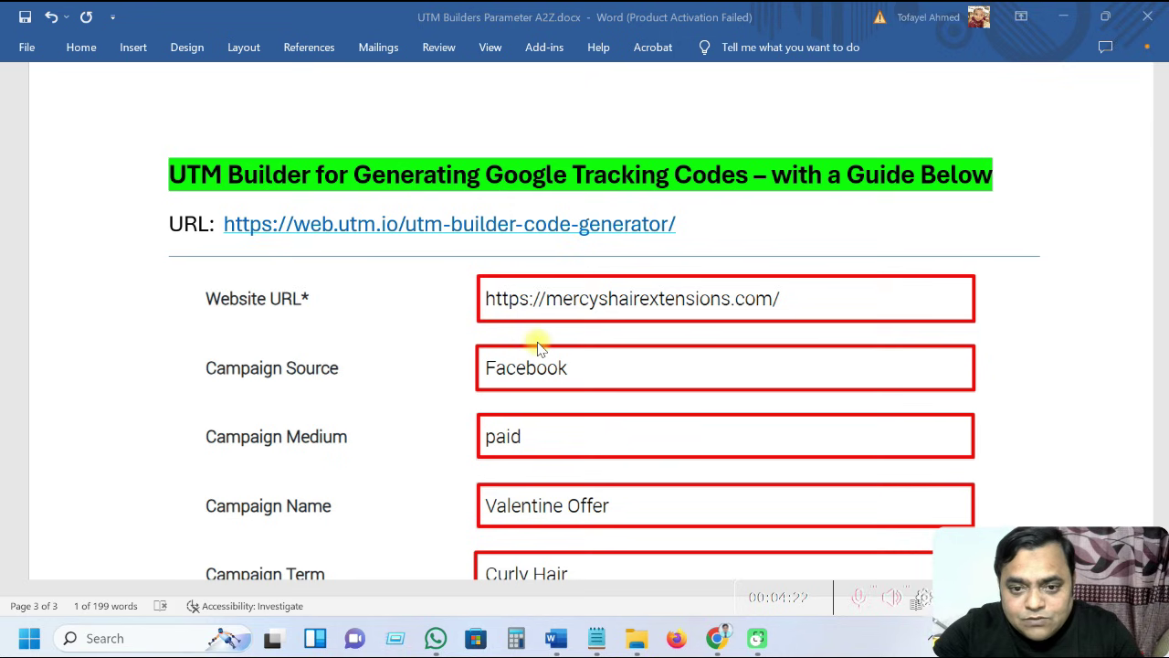
{"action": "scroll", "coordinate": [535, 339], "scroll_direction": "down", "scroll_amount": 1}
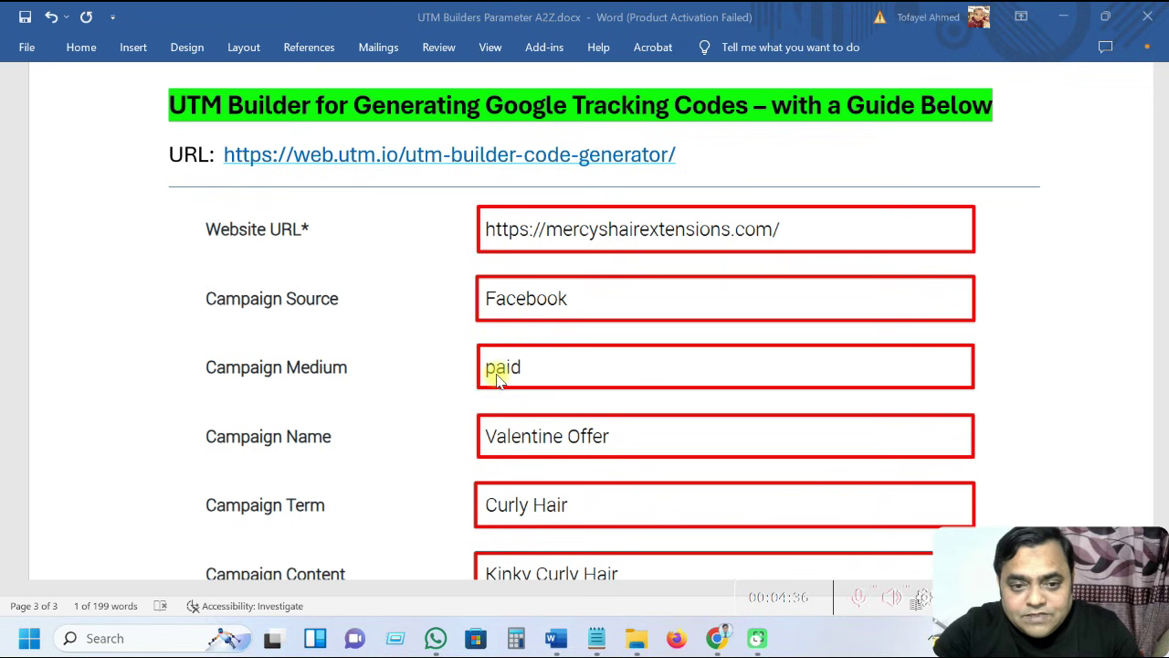
{"action": "scroll", "coordinate": [498, 379], "scroll_direction": "down", "scroll_amount": 1}
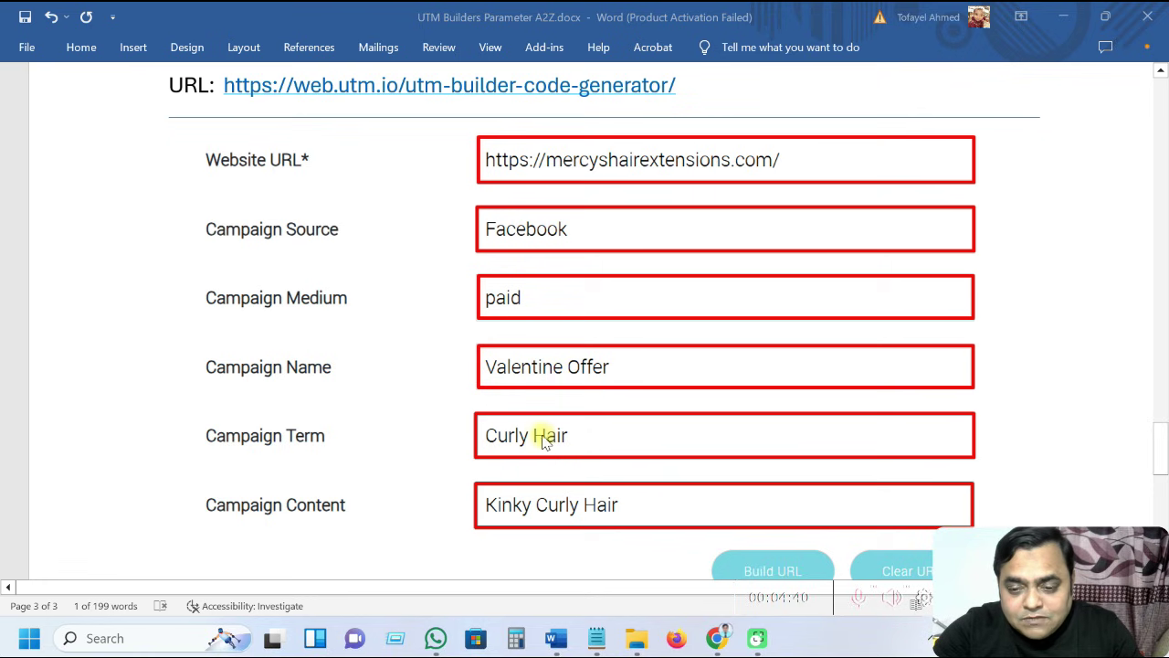
{"action": "scroll", "coordinate": [574, 520], "scroll_direction": "down", "scroll_amount": 1}
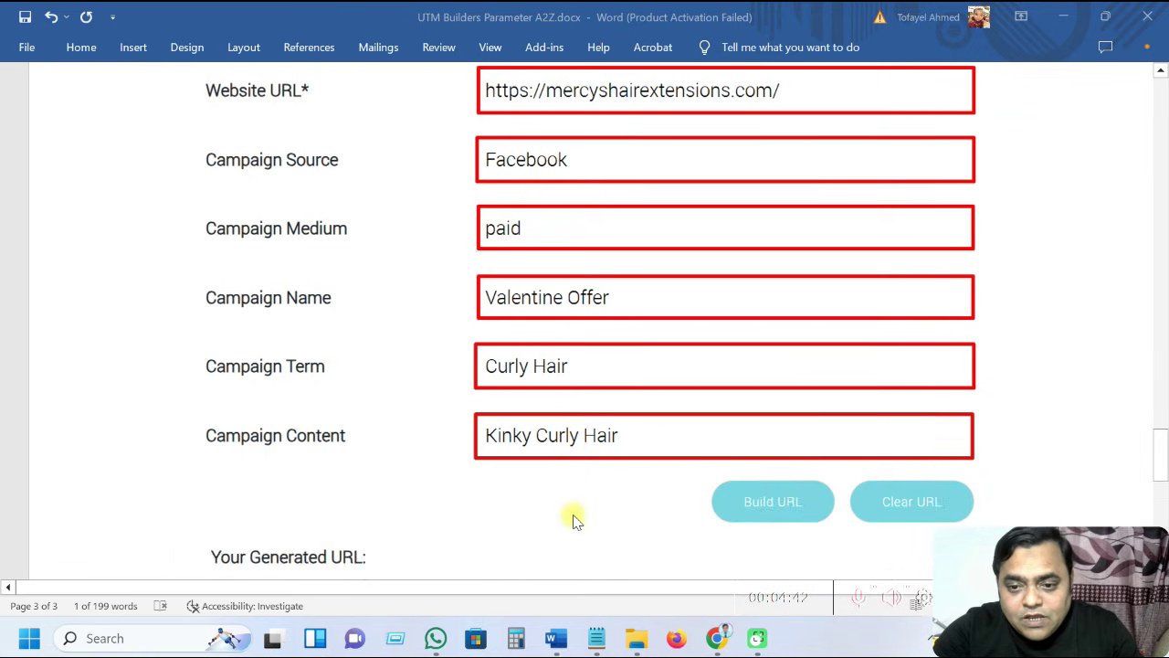
{"action": "scroll", "coordinate": [574, 520], "scroll_direction": "down", "scroll_amount": 2}
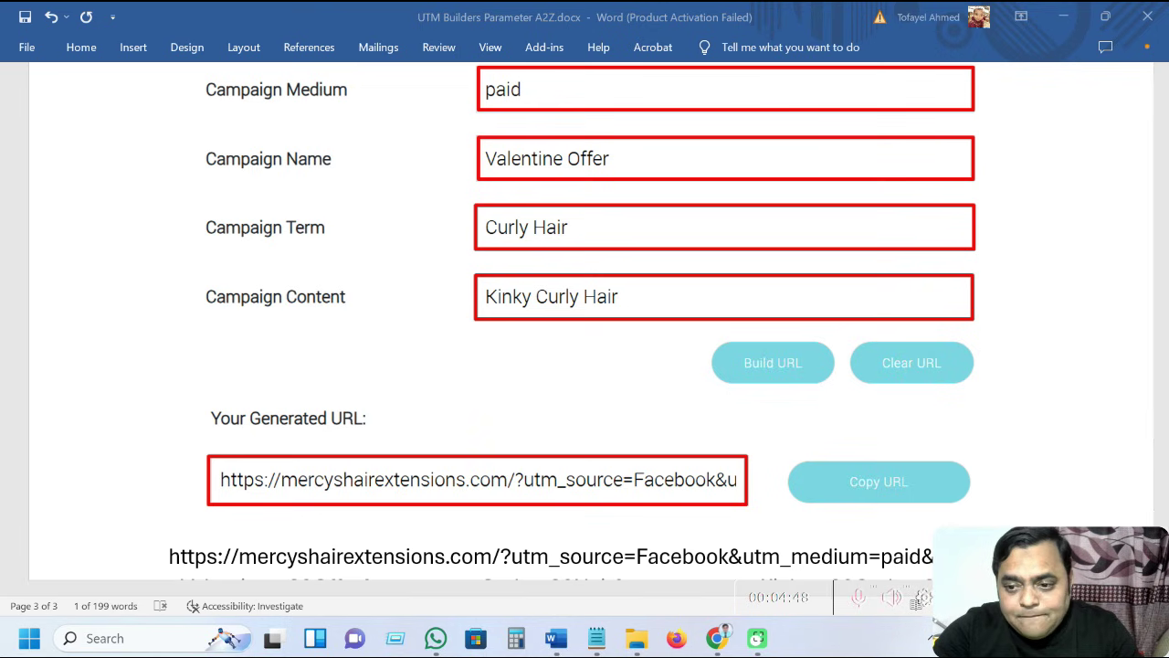
Switch to Chrome and review the Google Campaign URL Builder's campaign fields and generated campaign URL.
{"action": "key", "text": "alt+Tab"}
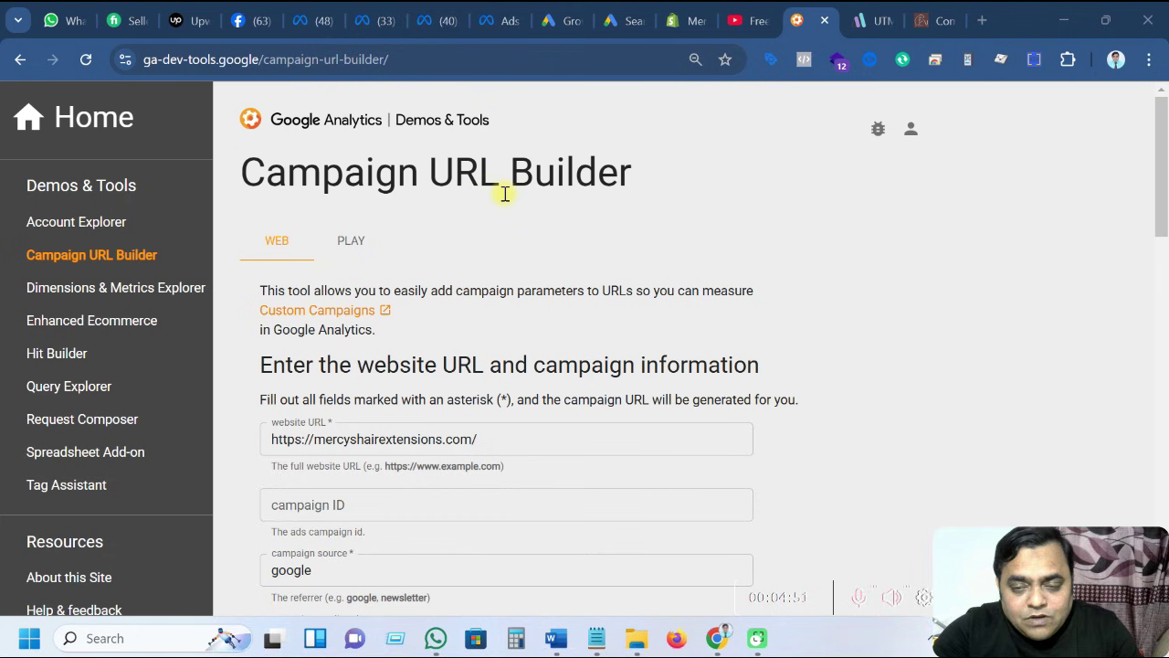
{"action": "scroll", "coordinate": [345, 344], "scroll_direction": "down", "scroll_amount": 2}
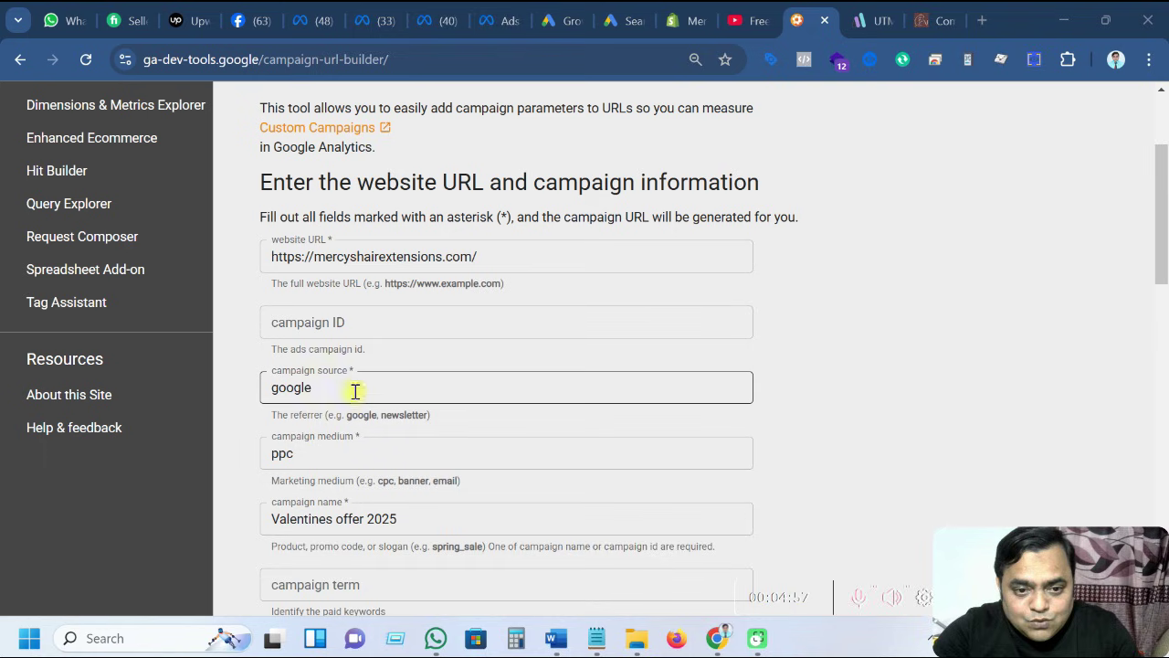
{"action": "scroll", "coordinate": [321, 430], "scroll_direction": "down", "scroll_amount": 1}
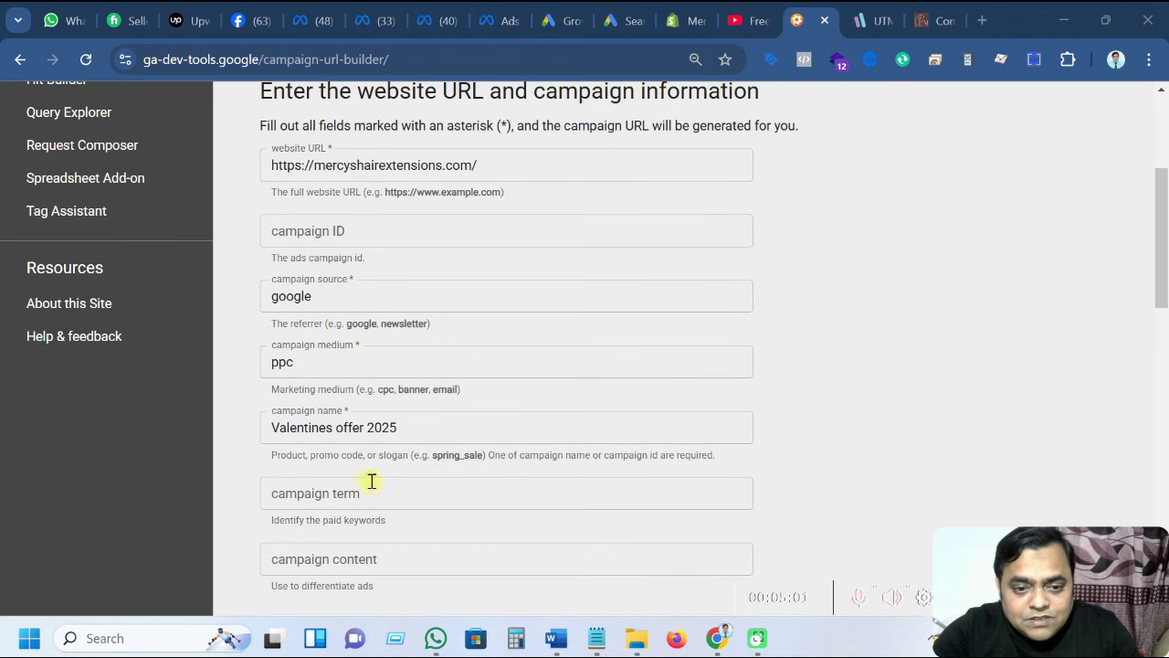
{"action": "scroll", "coordinate": [351, 501], "scroll_direction": "down", "scroll_amount": 4}
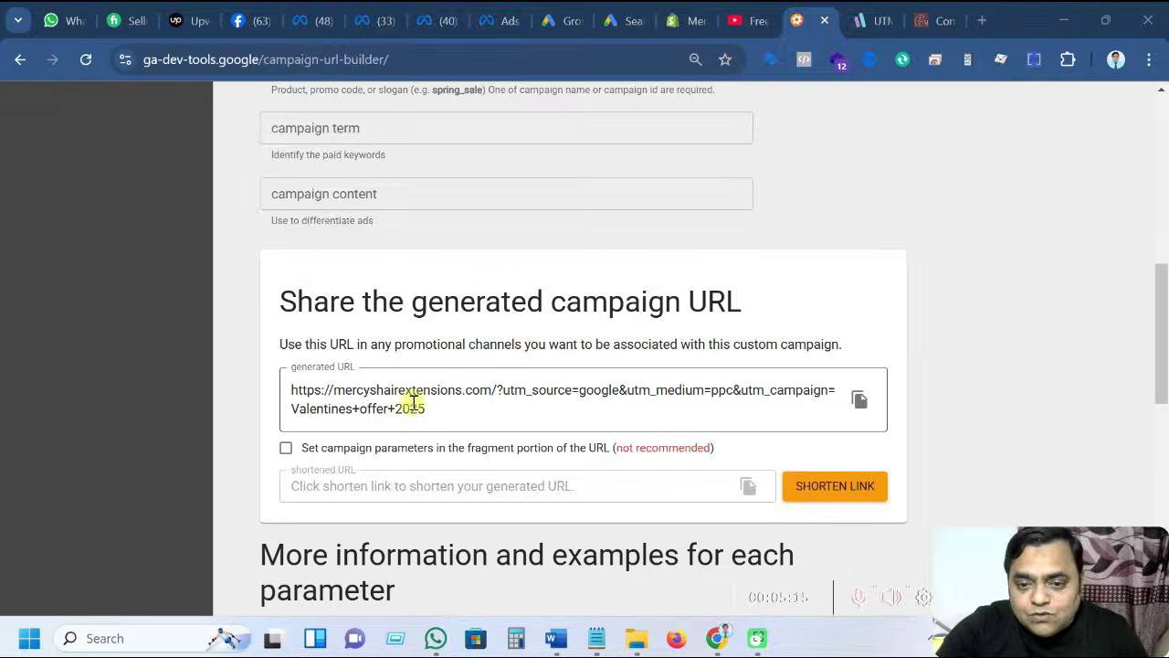
Switch to the utm.io UTM builder page and set the campaign source to facebook.
{"action": "key", "text": "ctrl+Tab"}
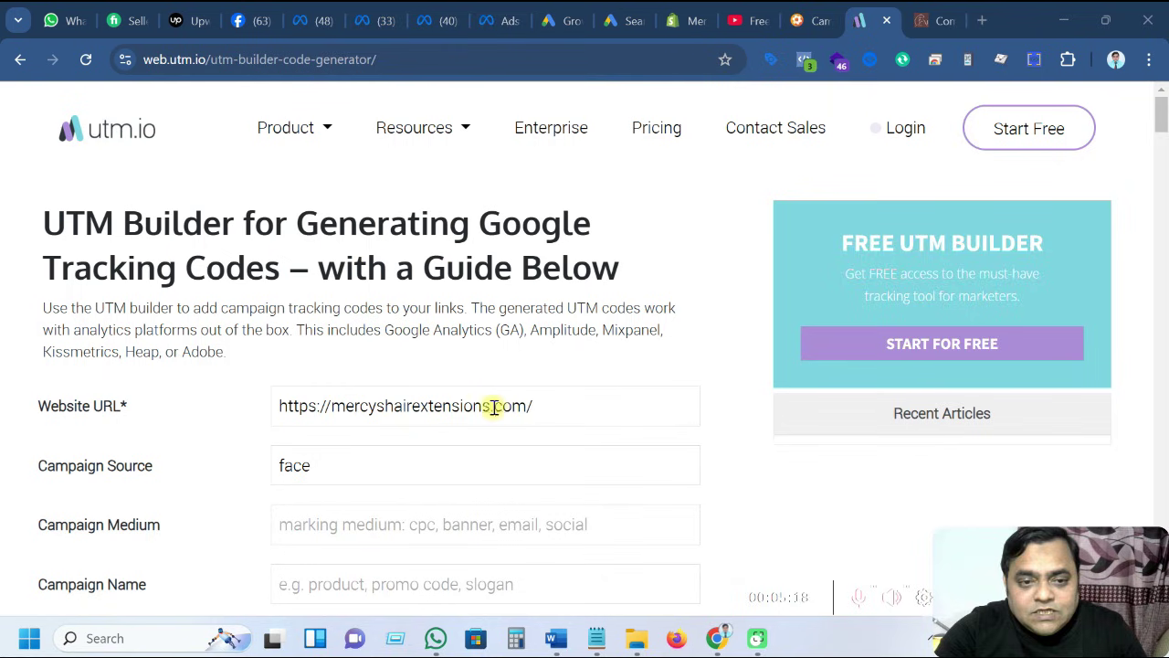
{"action": "scroll", "coordinate": [338, 408], "scroll_direction": "down", "scroll_amount": 1}
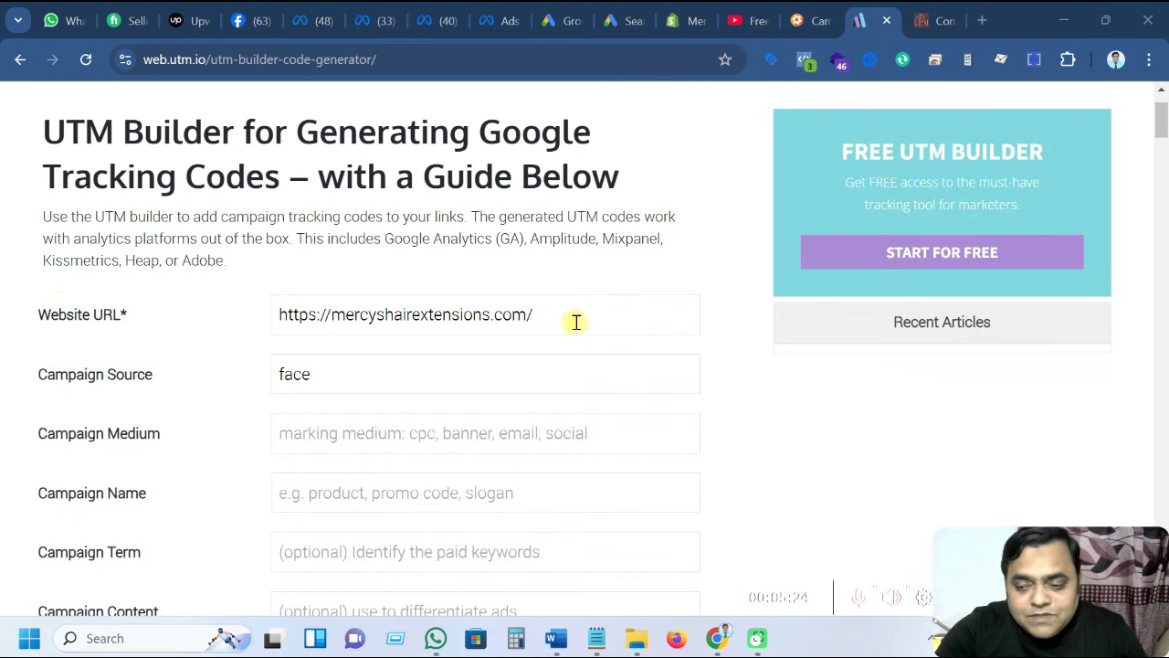
{"action": "left_click", "coordinate": [321, 375]}
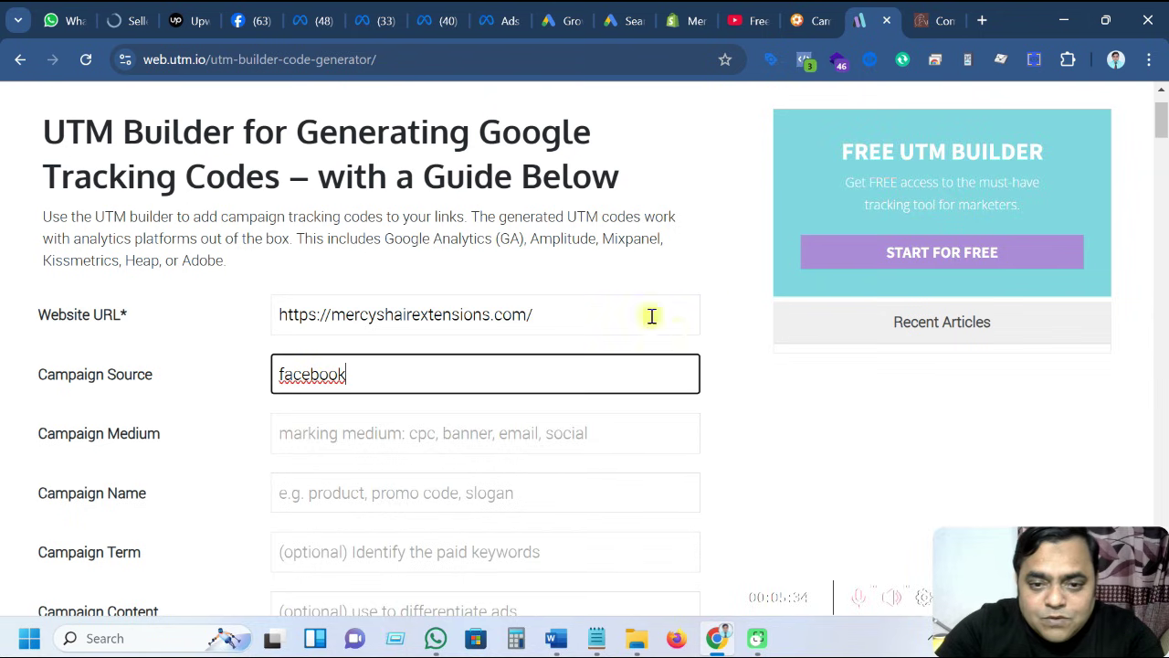
{"action": "left_click", "coordinate": [603, 309]}
{"action": "scroll", "coordinate": [560, 331], "scroll_direction": "down", "scroll_amount": 1}
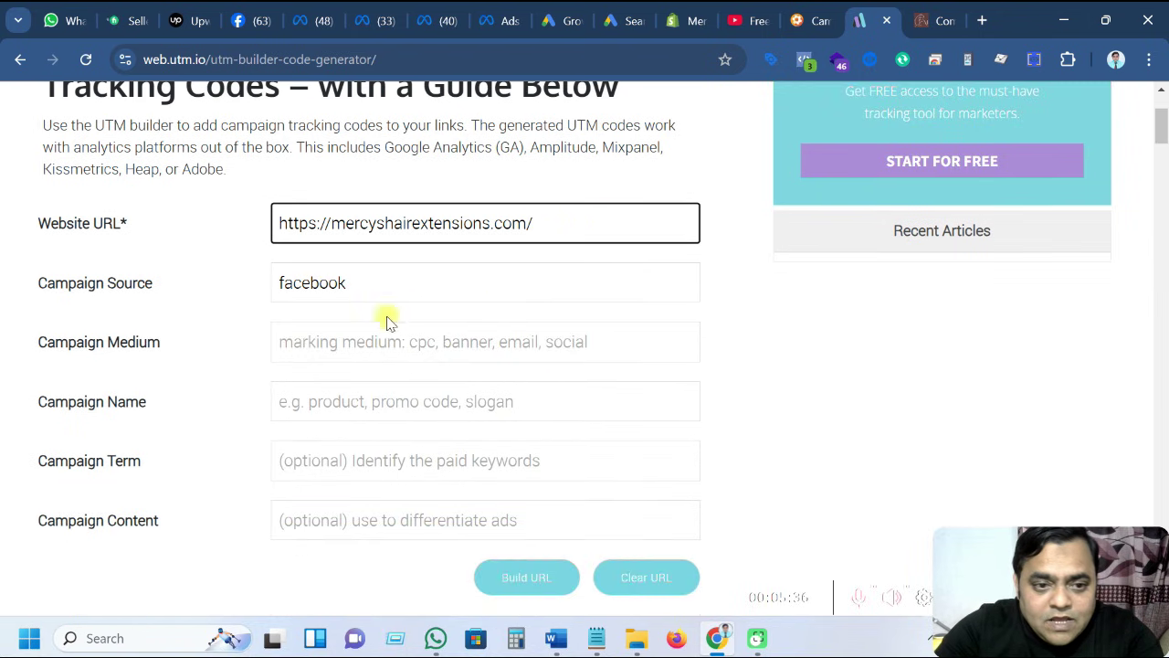
Set the campaign medium to paid and the campaign name to "valentine Offer".
{"action": "left_click", "coordinate": [321, 342]}
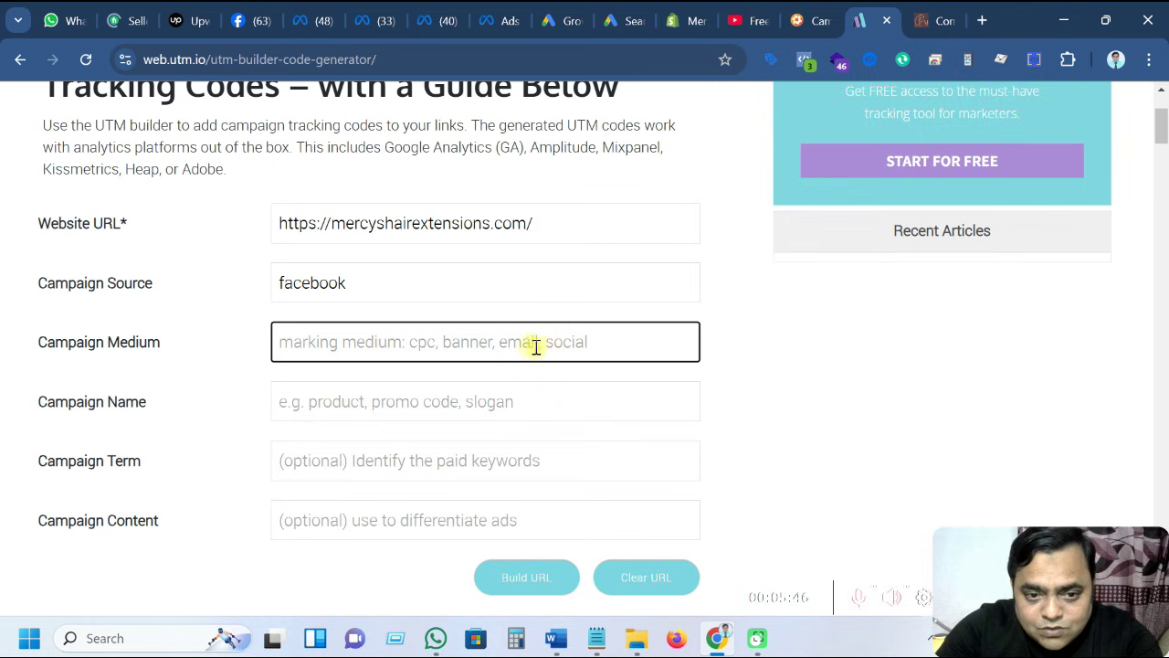
{"action": "type", "text": "paid"}
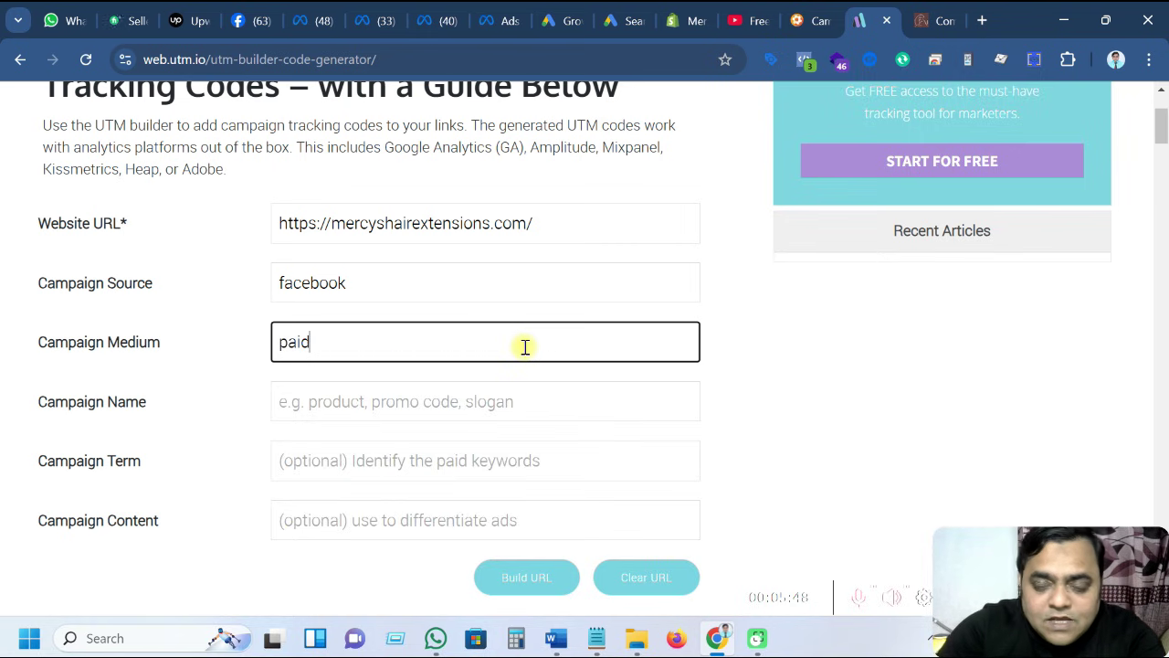
{"action": "left_click", "coordinate": [452, 398]}
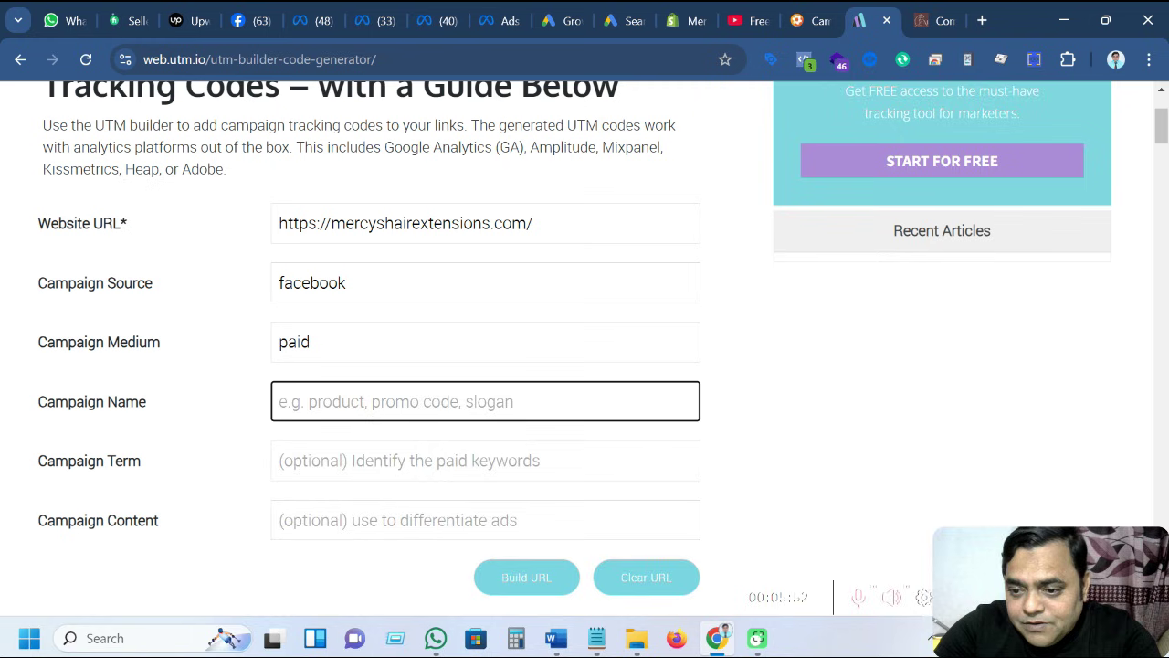
{"action": "type", "text": "valentine Offer"}
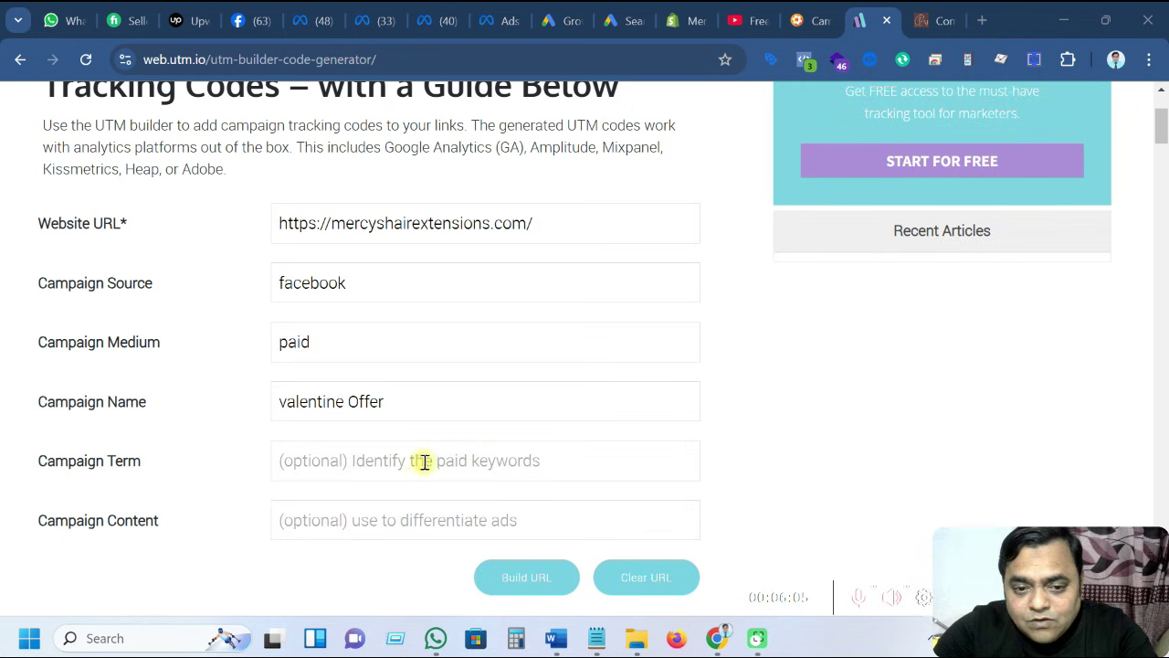
Set the campaign term to "Curly Hair" and the campaign content to "Kinky Curly Hair".
{"action": "left_click", "coordinate": [489, 460]}
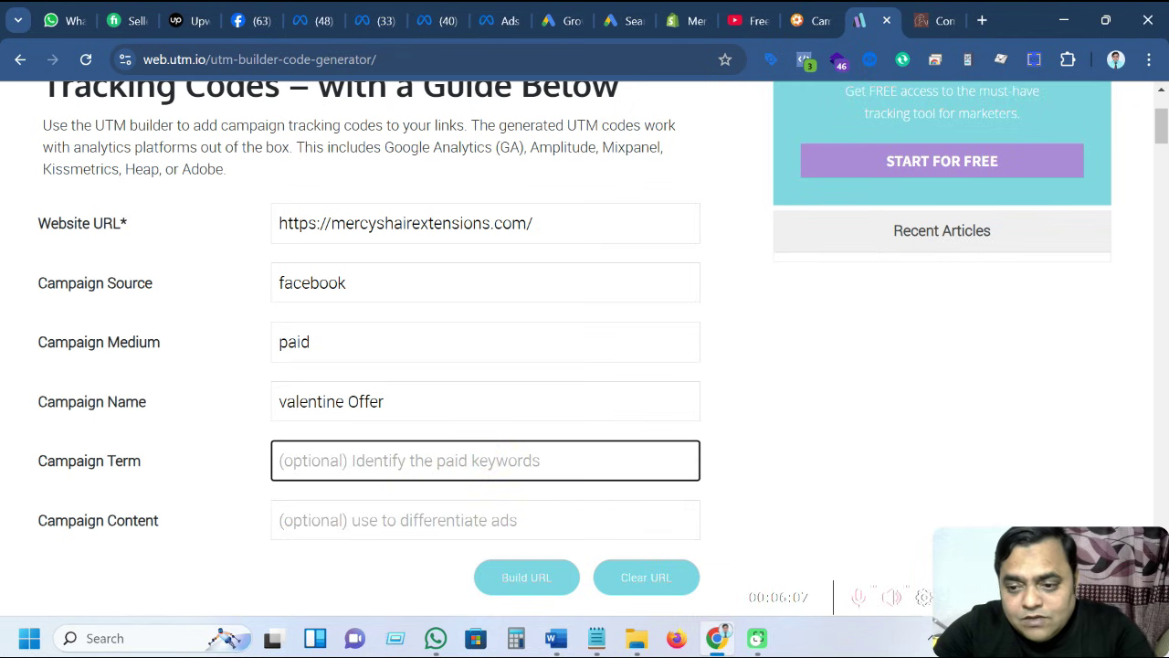
{"action": "type", "text": "Curly Hair"}
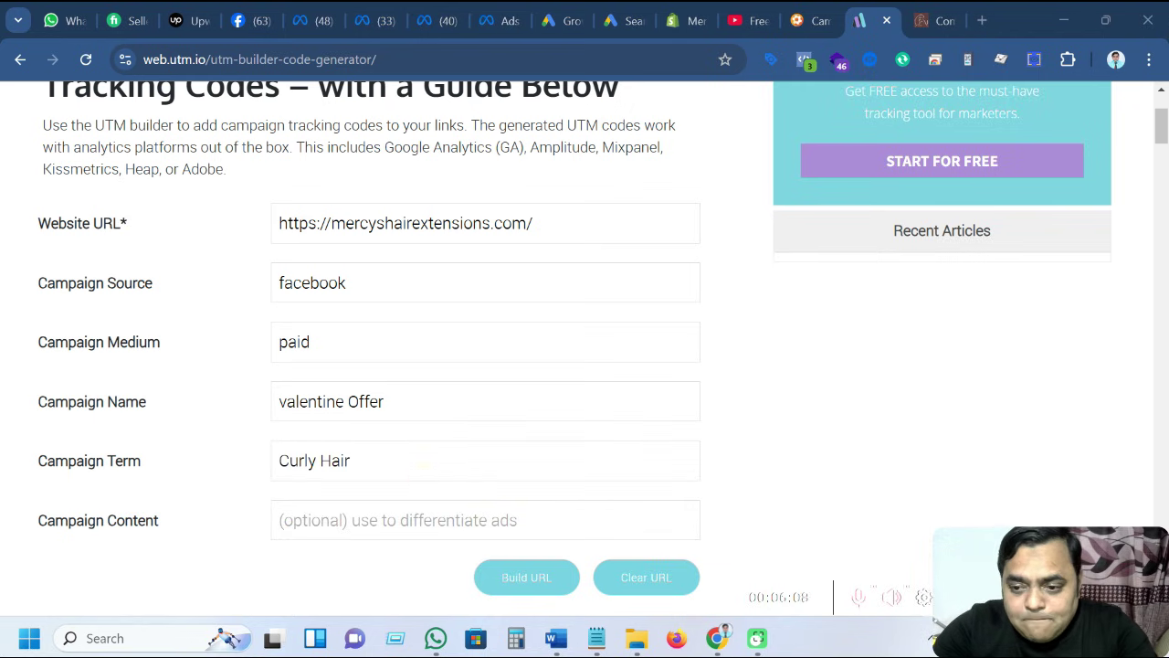
{"action": "left_click", "coordinate": [391, 514]}
{"action": "type", "text": "Kinky Curly Hair"}
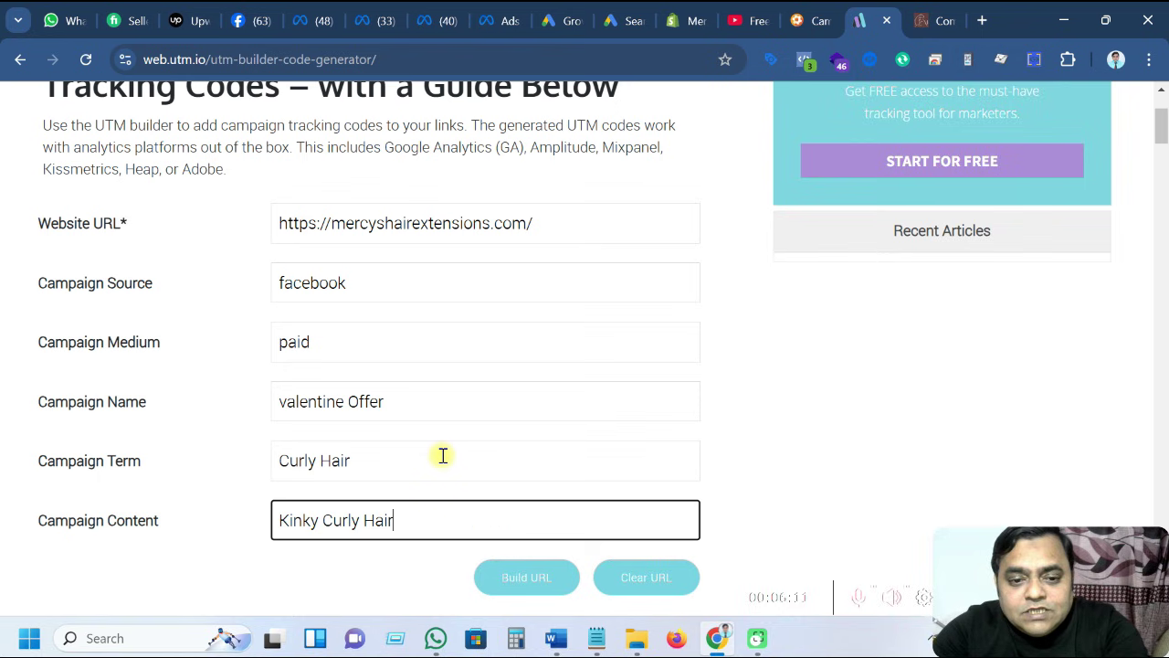
Check the completed campaign fields and build the tracking URL.
{"action": "scroll", "coordinate": [443, 456], "scroll_direction": "down", "scroll_amount": 2}
{"action": "scroll", "coordinate": [294, 393], "scroll_direction": "up", "scroll_amount": 3}
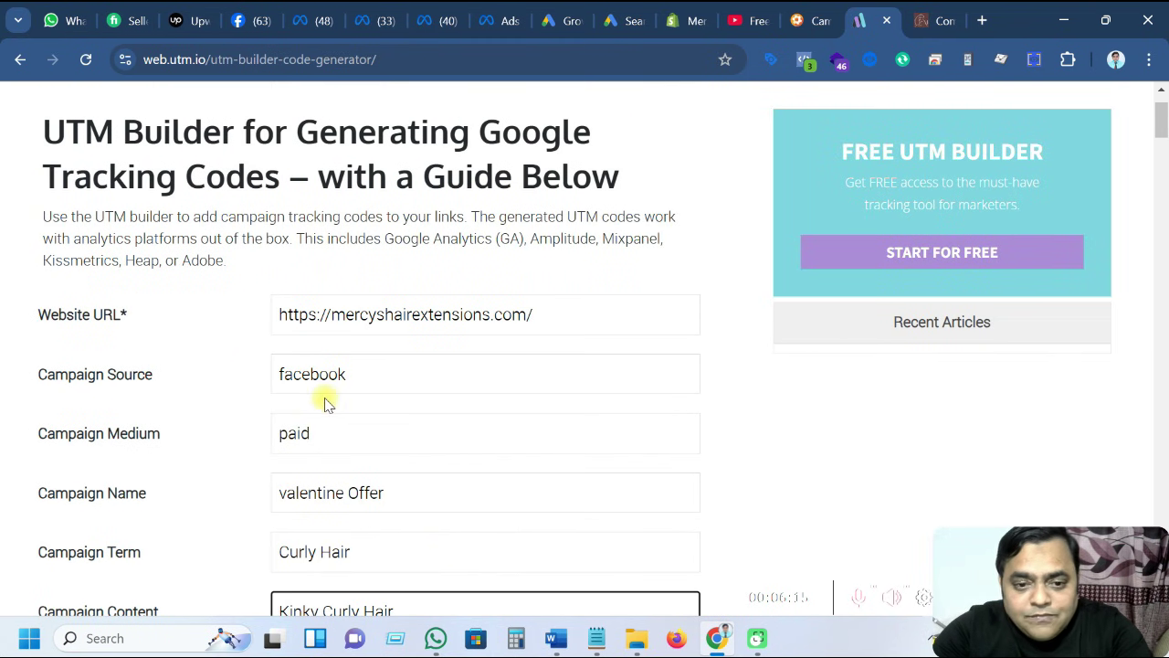
{"action": "scroll", "coordinate": [327, 404], "scroll_direction": "down", "scroll_amount": 4}
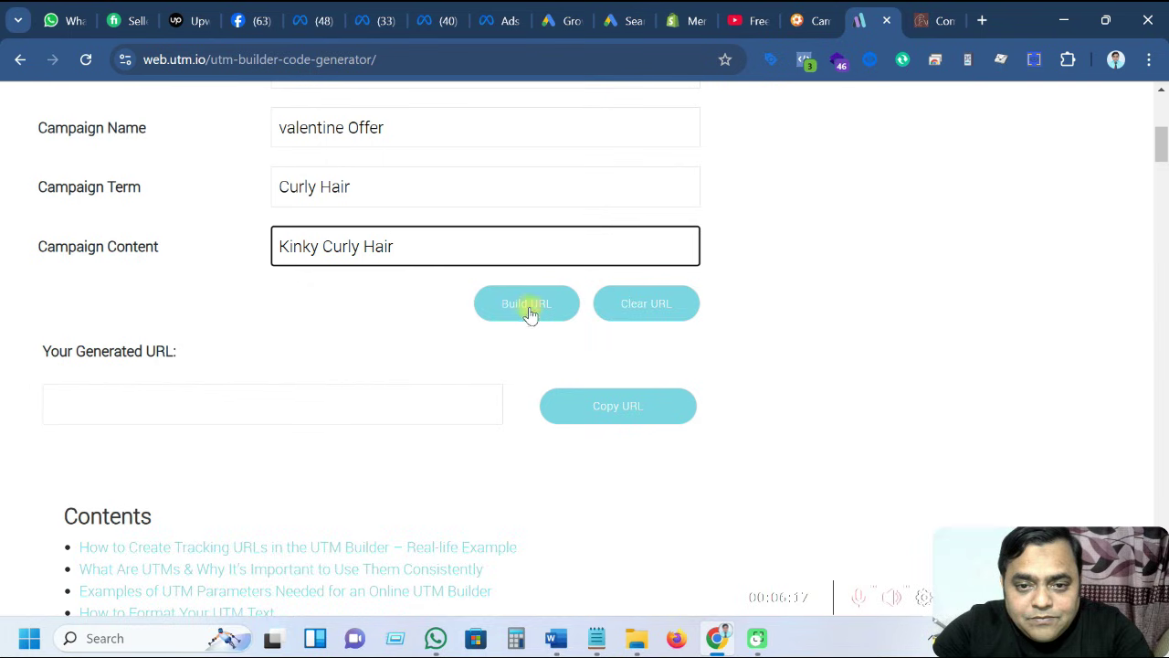
{"action": "left_click", "coordinate": [529, 310]}
Copy the whole generated URL and paste it into the Word document on the blank page after the existing URL breakdown.
{"action": "left_click", "coordinate": [259, 406]}
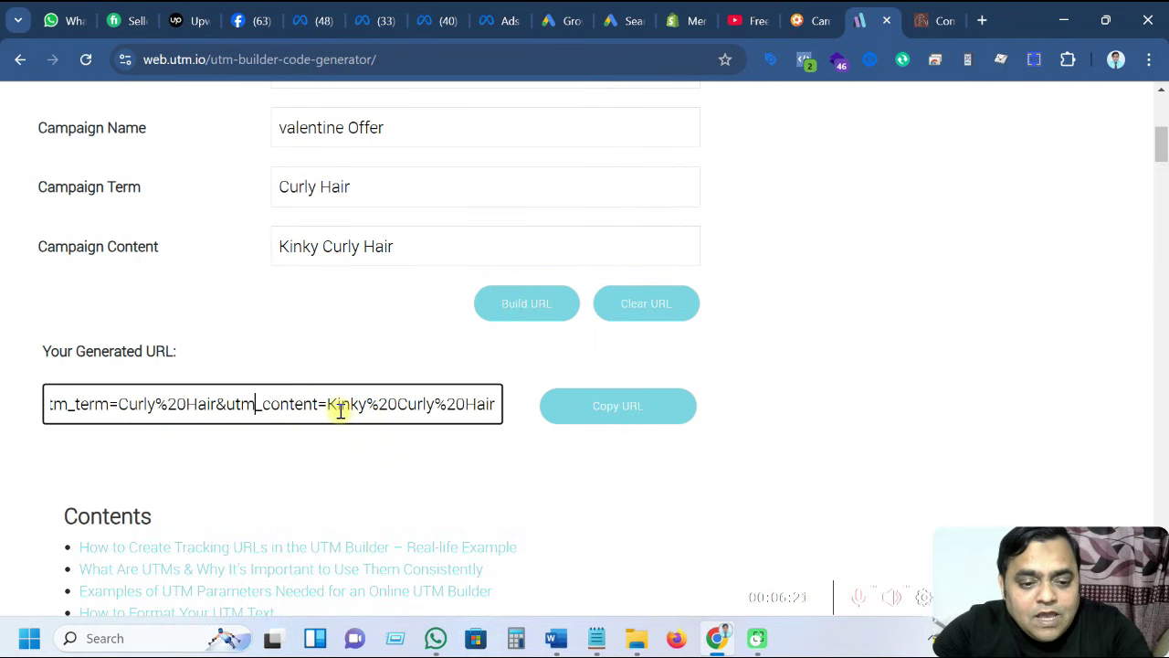
{"action": "key", "text": "ctrl+a"}
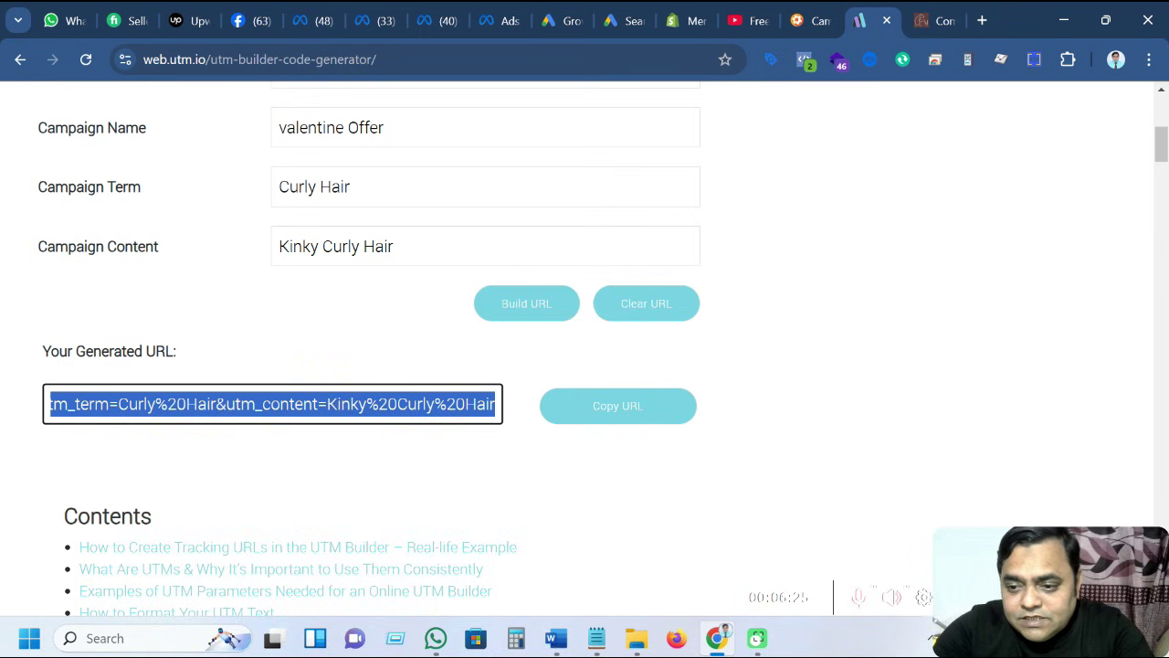
{"action": "left_click", "coordinate": [556, 638]}
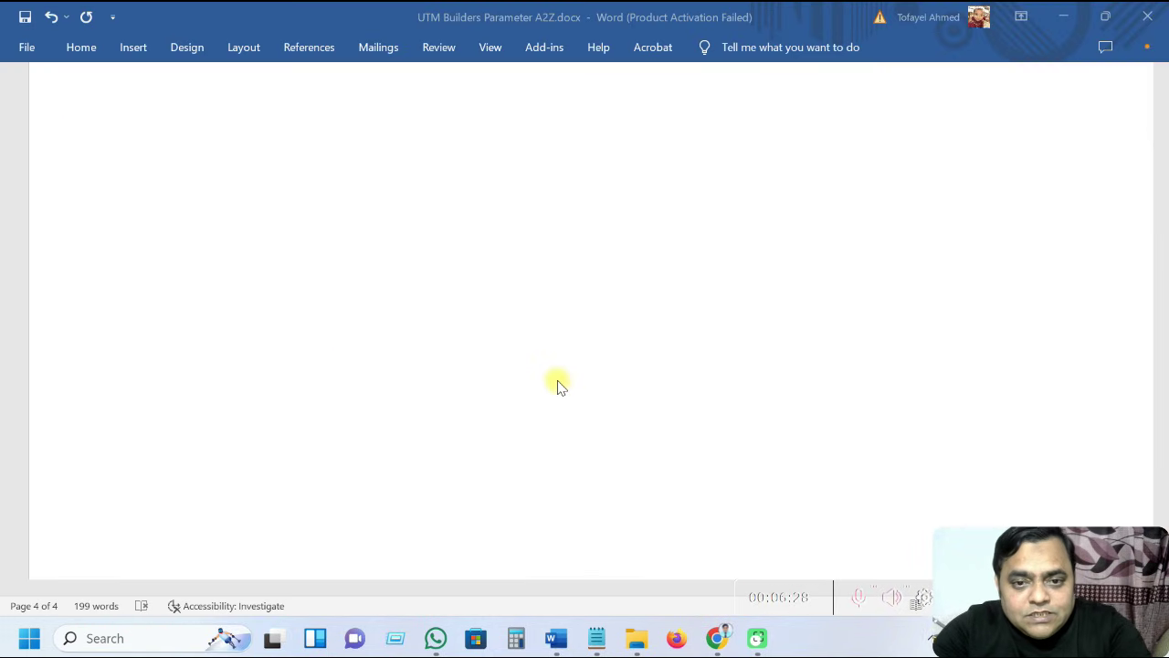
{"action": "scroll", "coordinate": [467, 394], "scroll_direction": "up", "scroll_amount": 5}
{"action": "left_click", "coordinate": [464, 402]}
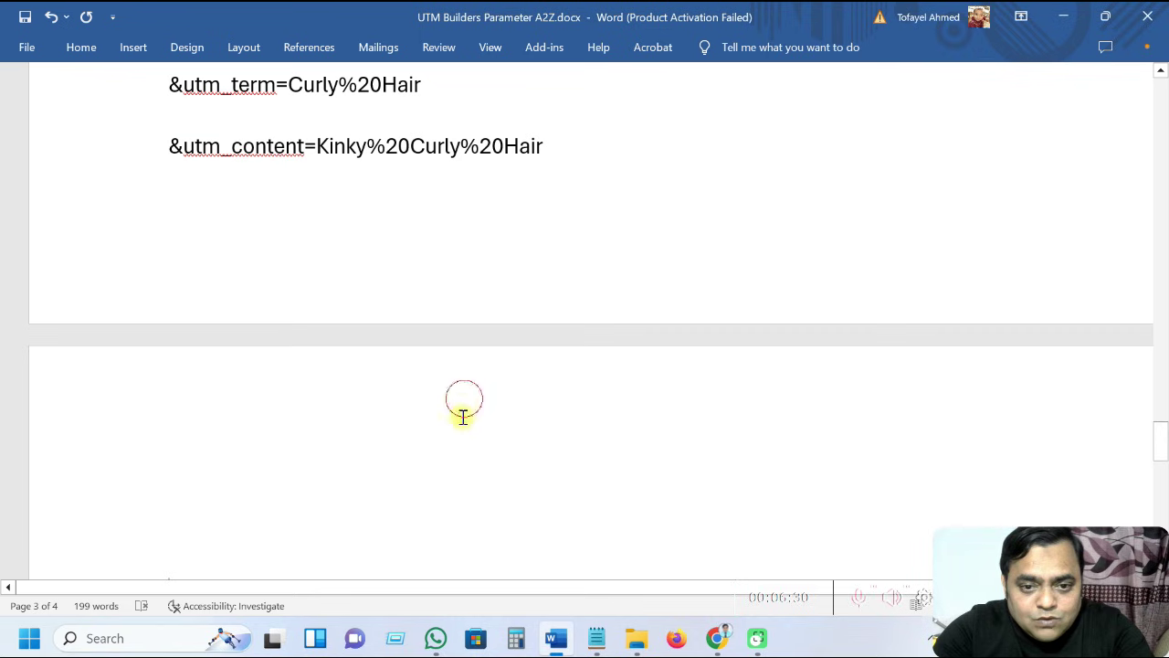
{"action": "type", "text": "https://mercyshairextensions.com/?utm_source=facebook&utm_medium=paid&utm_campaign=valentine%20Offer&utm_term=Curly%20Hair&utm_content=Kinky%20Curly%20Hair"}
{"action": "scroll", "coordinate": [460, 417], "scroll_direction": "down", "scroll_amount": 3}
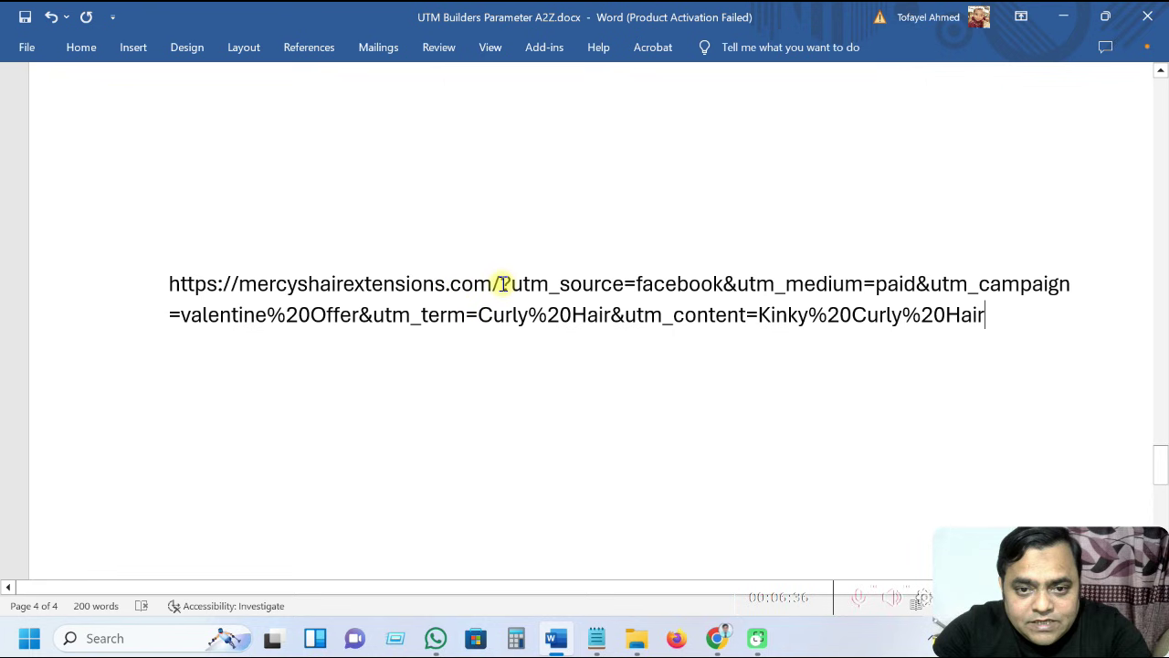
{"action": "left_click_drag", "start_coordinate": [510, 284], "coordinate": [170, 283]}
{"action": "left_click", "coordinate": [530, 313]}
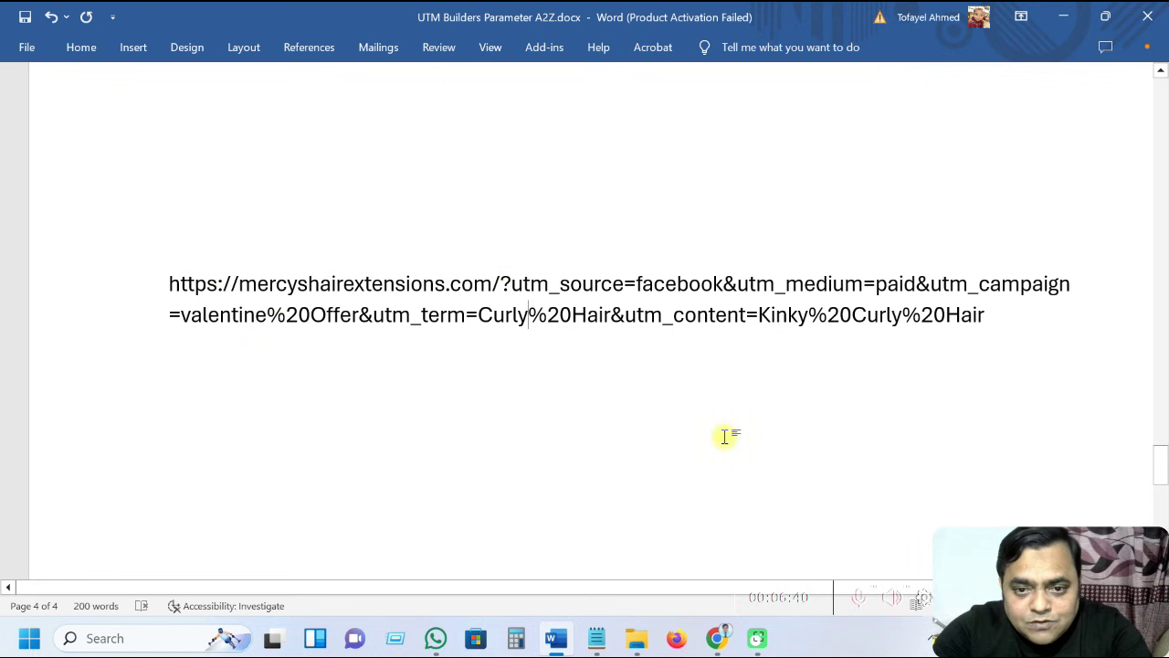
{"action": "scroll", "coordinate": [725, 436], "scroll_direction": "up", "scroll_amount": 1}
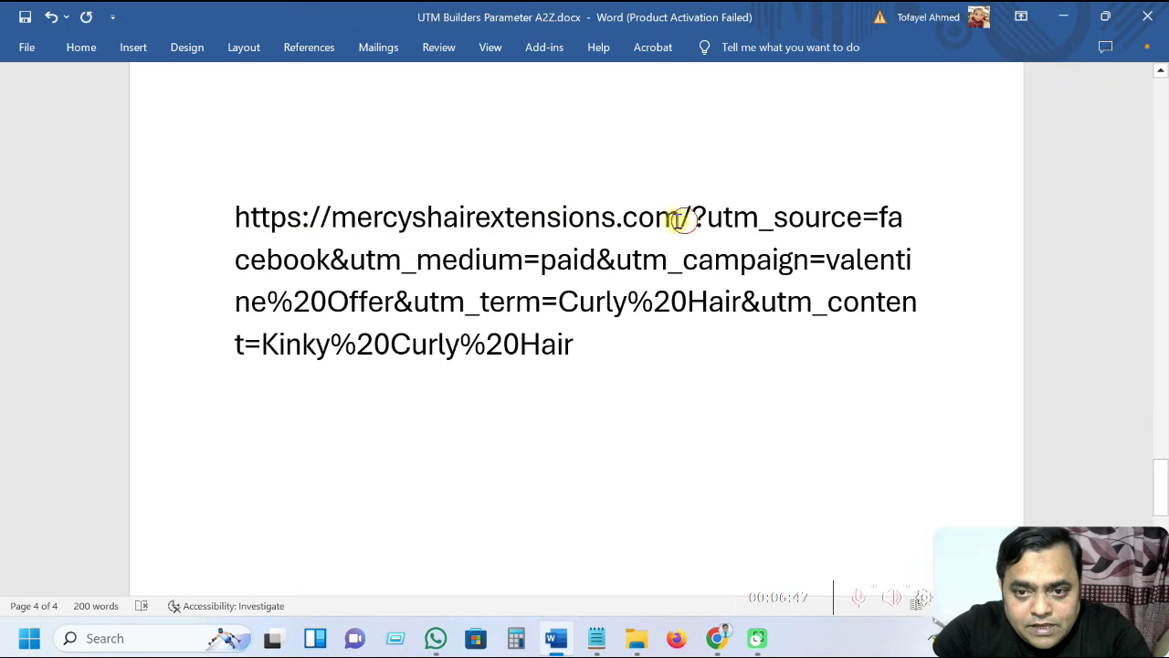
{"action": "left_click_drag", "start_coordinate": [681, 220], "coordinate": [261, 219]}
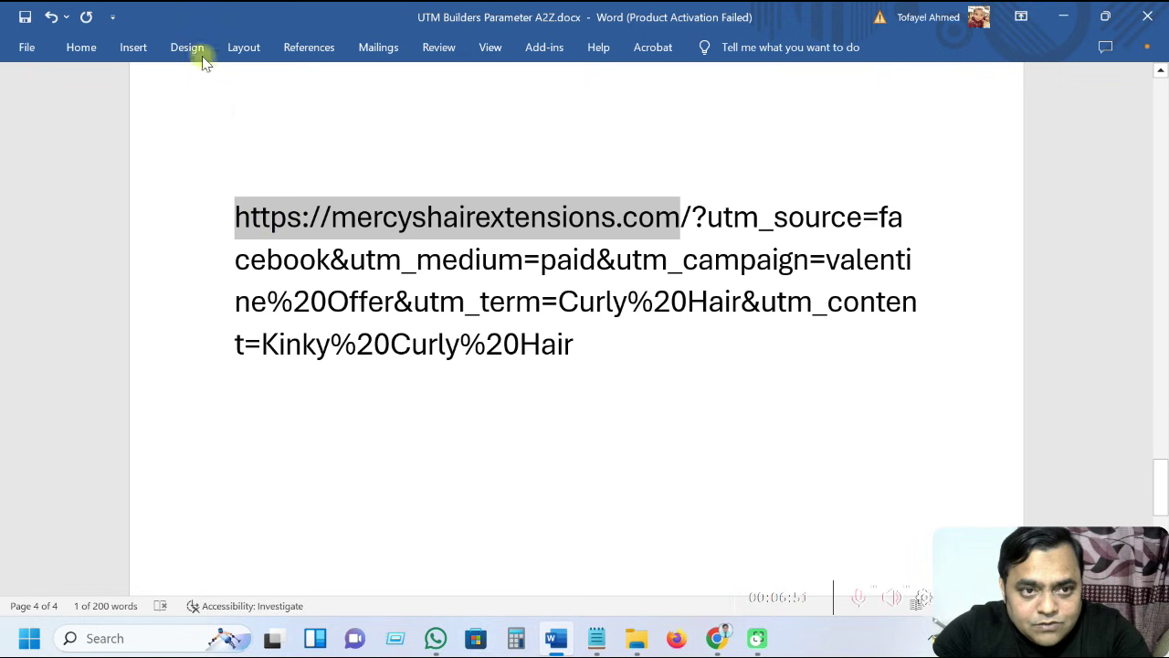
{"action": "left_click", "coordinate": [80, 48]}
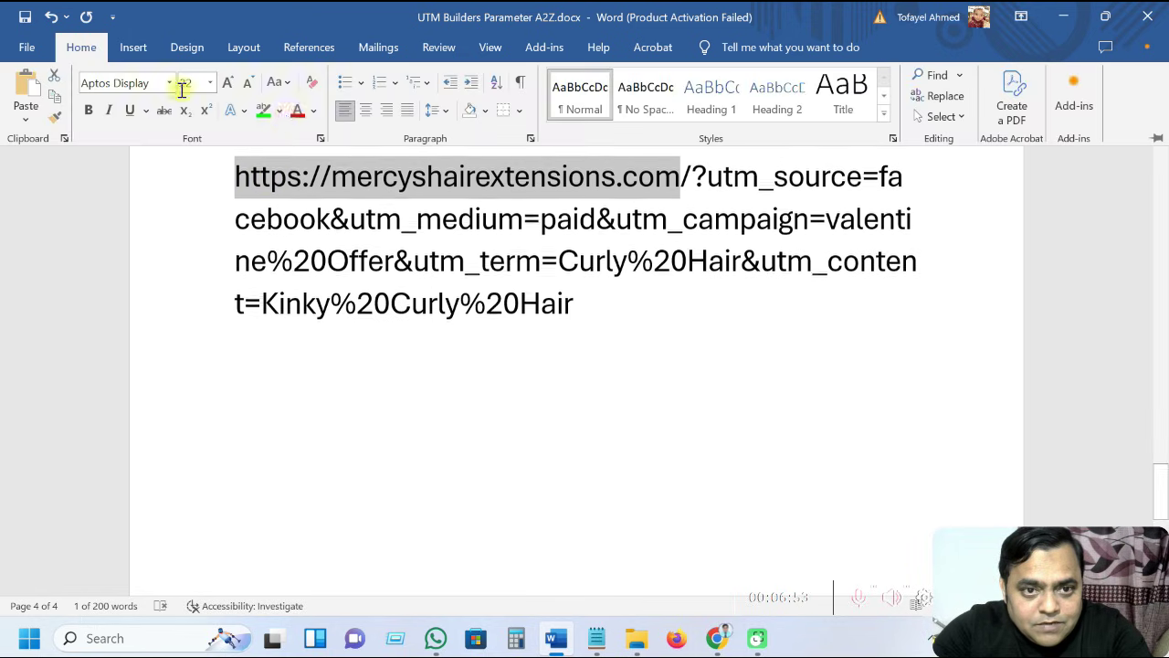
{"action": "left_click", "coordinate": [297, 111]}
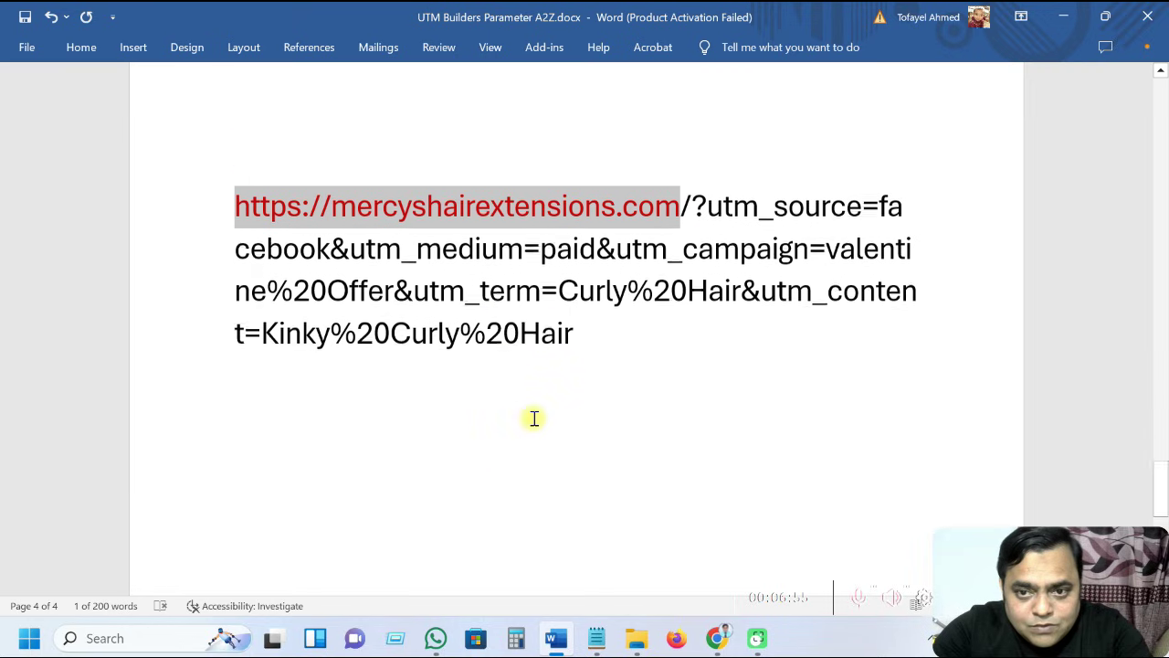
{"action": "left_click", "coordinate": [698, 279]}
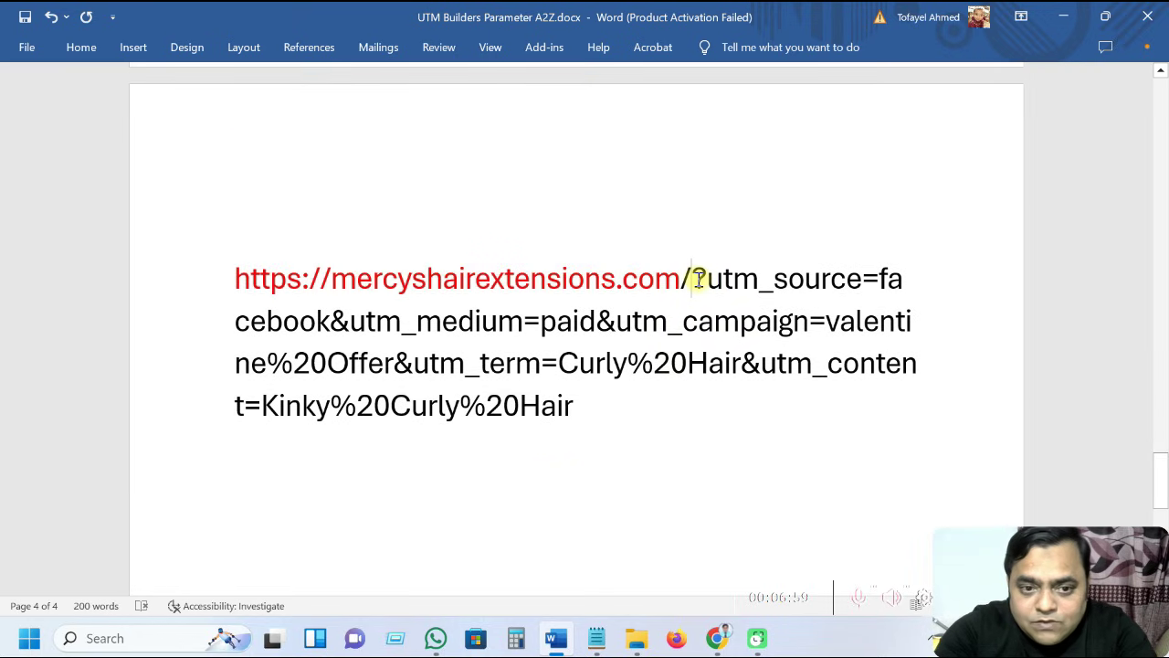
Split the pasted URL into separate lines after the base address, after utm_source=facebook and after utm_medium=paid.
{"action": "key", "text": "Return"}
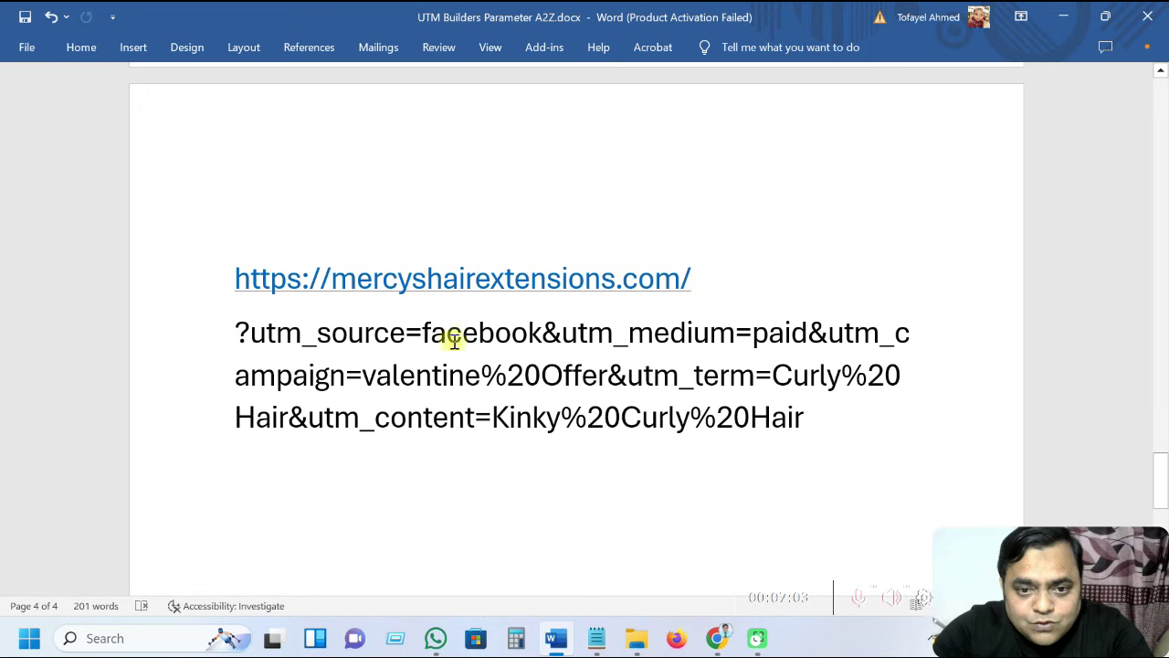
{"action": "left_click", "coordinate": [543, 331]}
{"action": "key", "text": "Return"}
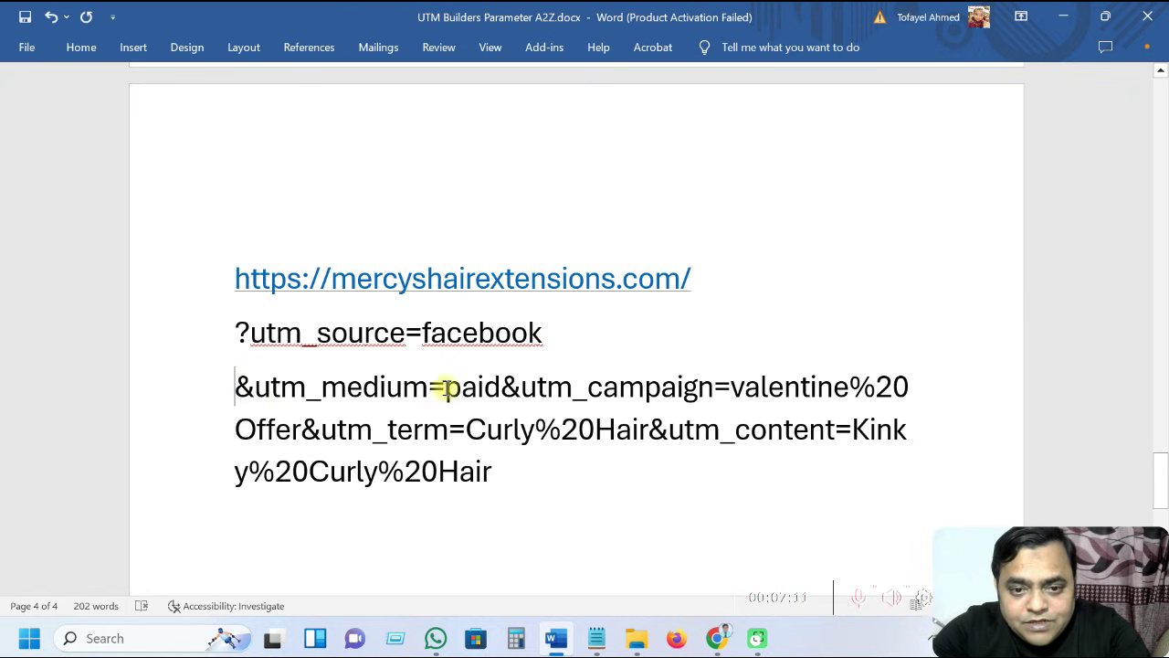
{"action": "left_click", "coordinate": [503, 386]}
{"action": "key", "text": "Return"}
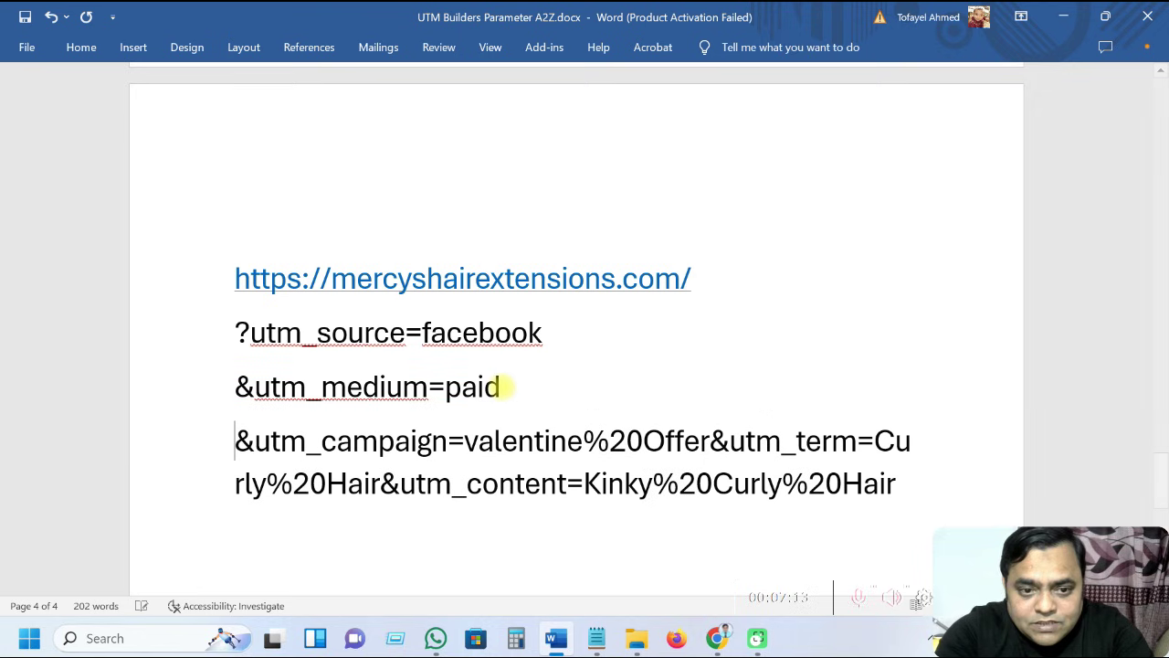
{"action": "key", "text": "Return"}
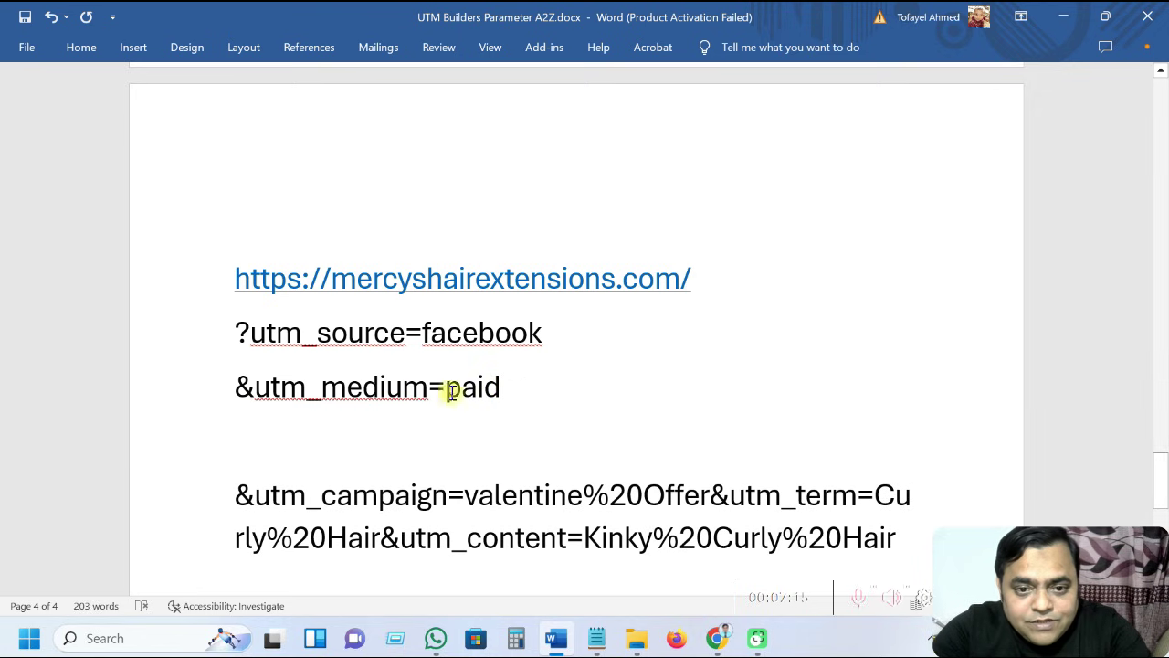
{"action": "scroll", "coordinate": [504, 391], "scroll_direction": "down", "scroll_amount": 1}
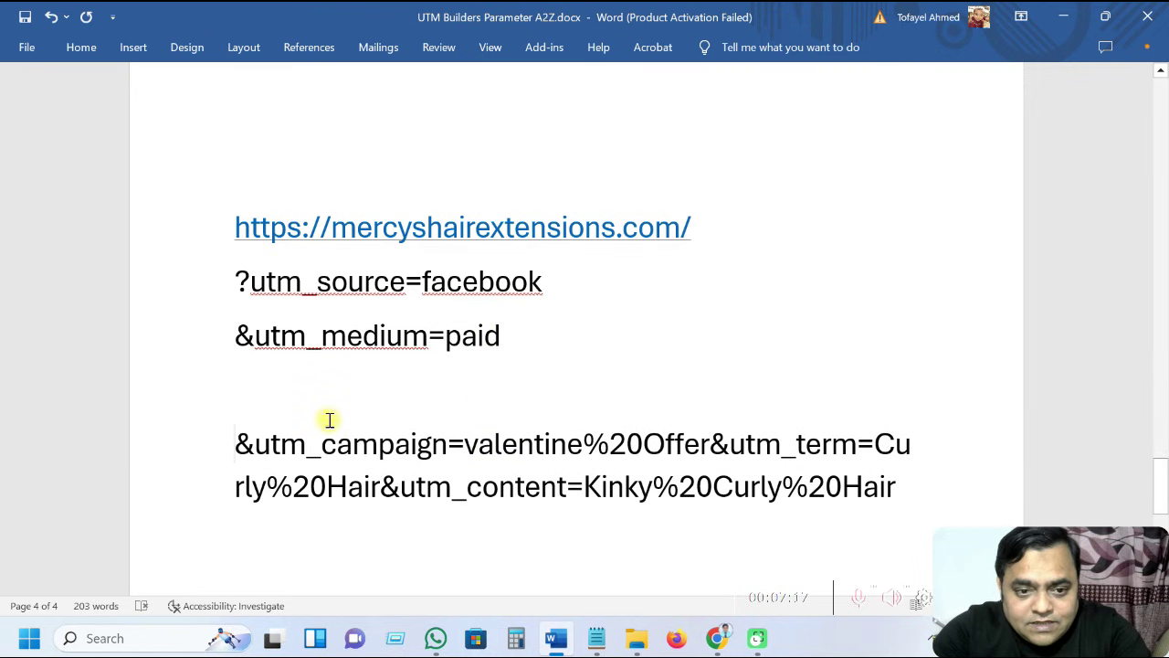
{"action": "key", "text": "BackSpace"}
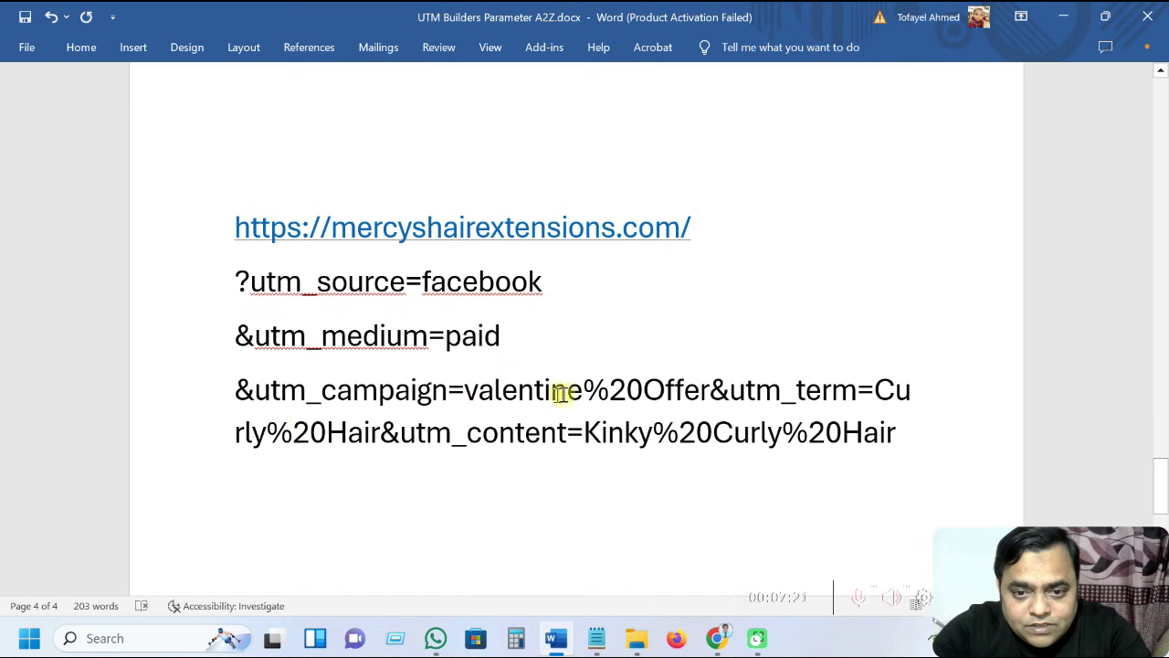
Put the utm_campaign, utm_term and utm_content parts of the URL on separate lines without blank lines between them.
{"action": "left_click", "coordinate": [713, 391]}
{"action": "key", "text": "Return"}
{"action": "key", "text": "Return"}
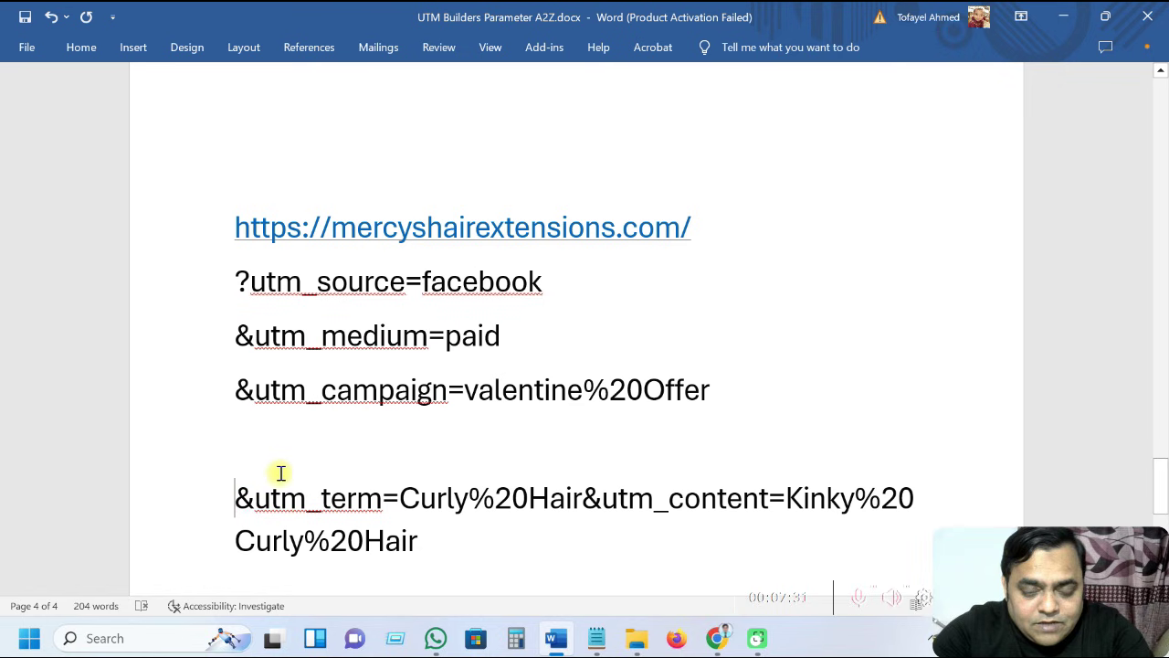
{"action": "key", "text": "BackSpace"}
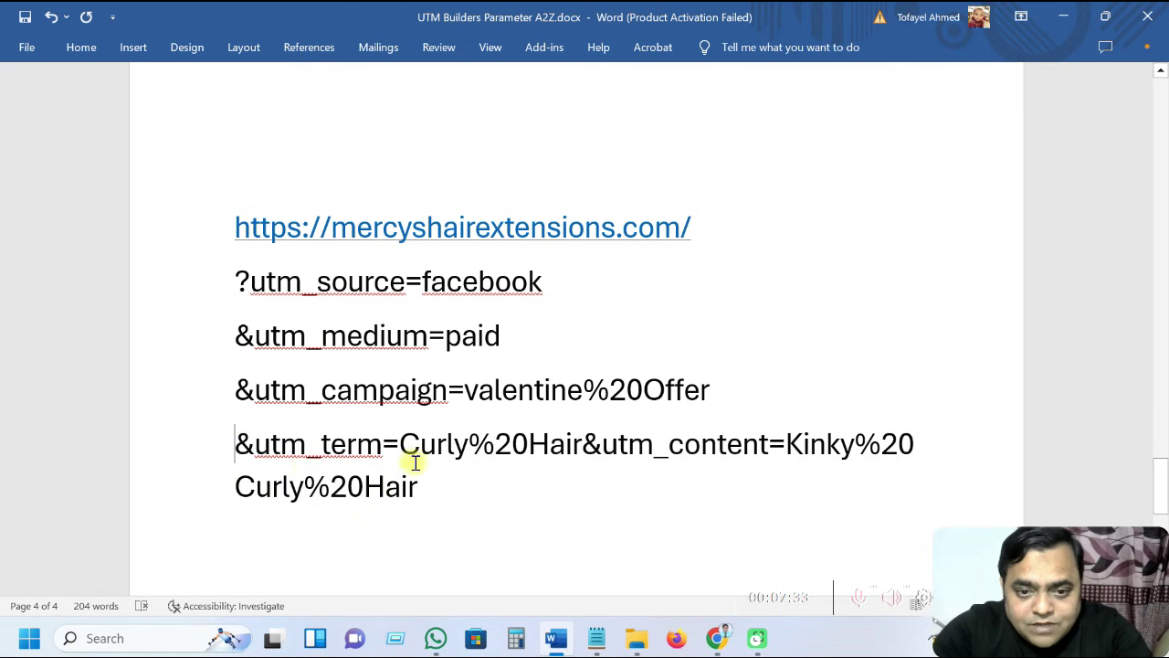
{"action": "left_click", "coordinate": [584, 444]}
{"action": "key", "text": "Return"}
{"action": "key", "text": "Return"}
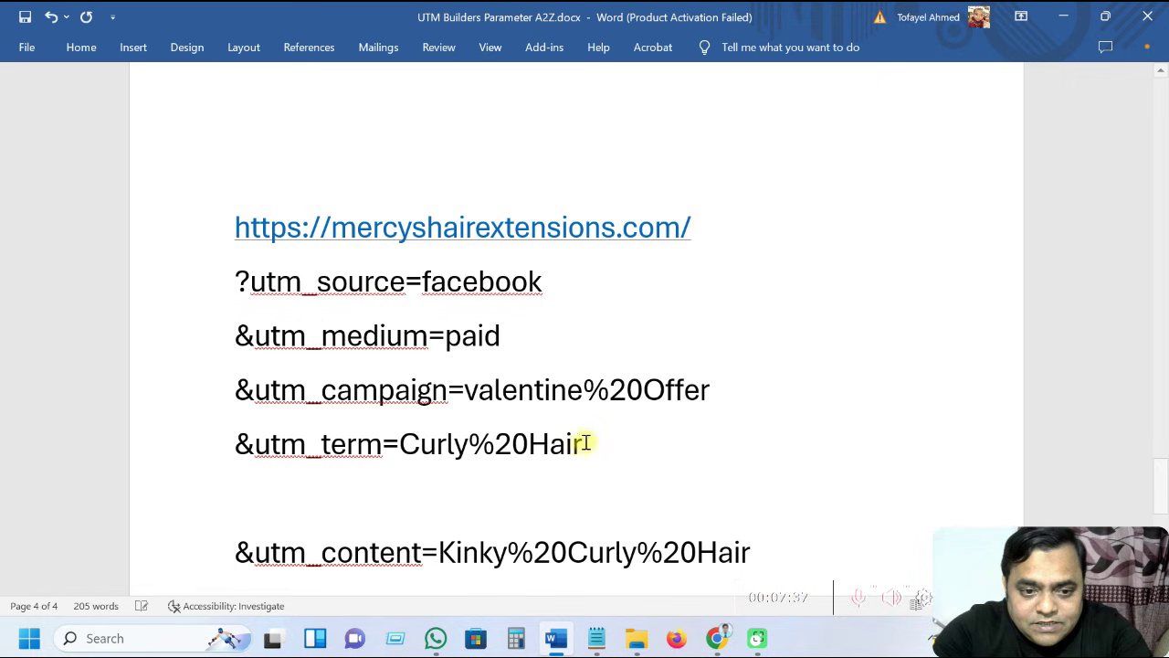
{"action": "scroll", "coordinate": [462, 473], "scroll_direction": "down", "scroll_amount": 1}
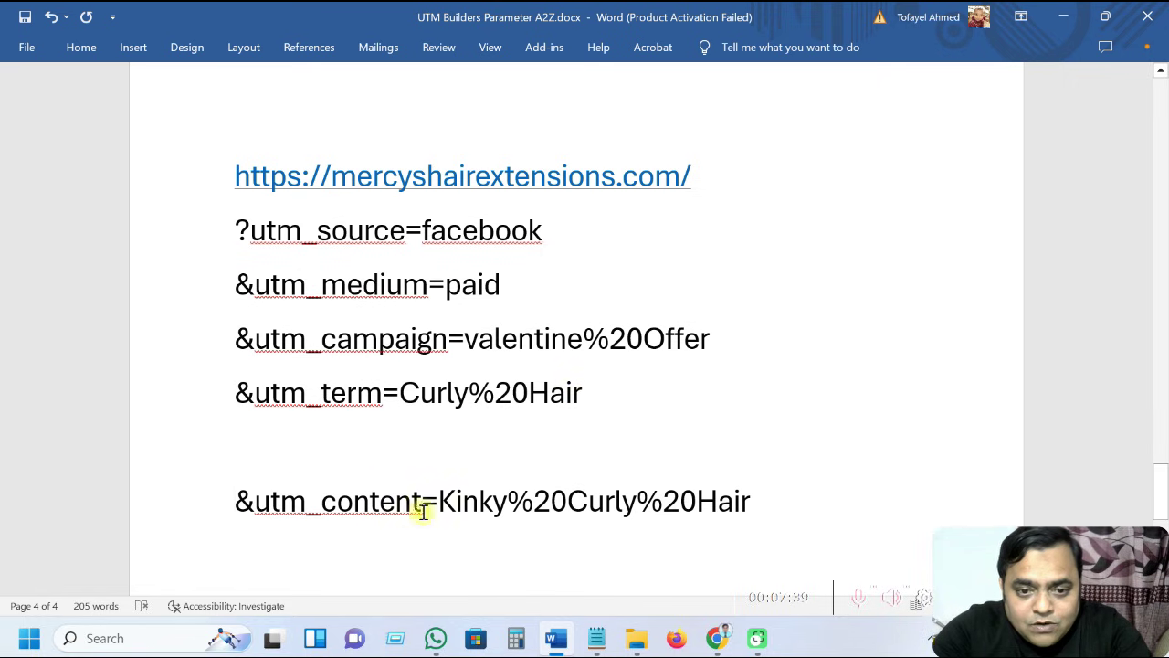
{"action": "left_click", "coordinate": [386, 457]}
{"action": "key", "text": "BackSpace"}
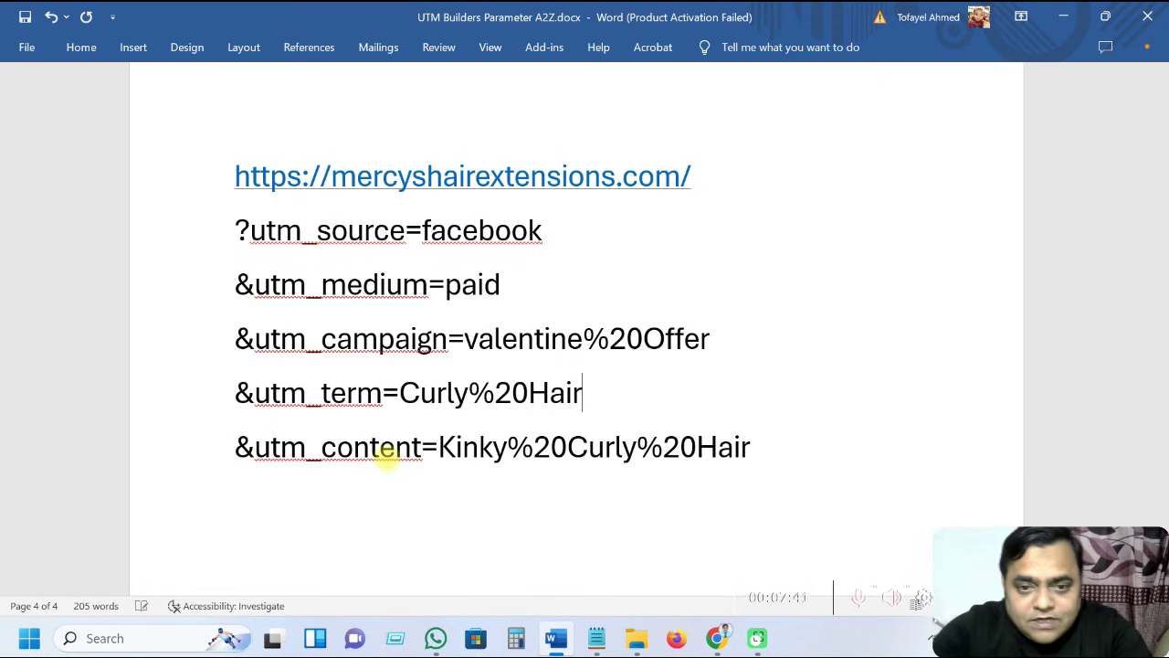
Review the split URL's parameters, highlighting the source, campaign, term and content values one after another.
{"action": "left_click_drag", "start_coordinate": [788, 472], "coordinate": [237, 230]}
{"action": "left_click", "coordinate": [717, 183]}
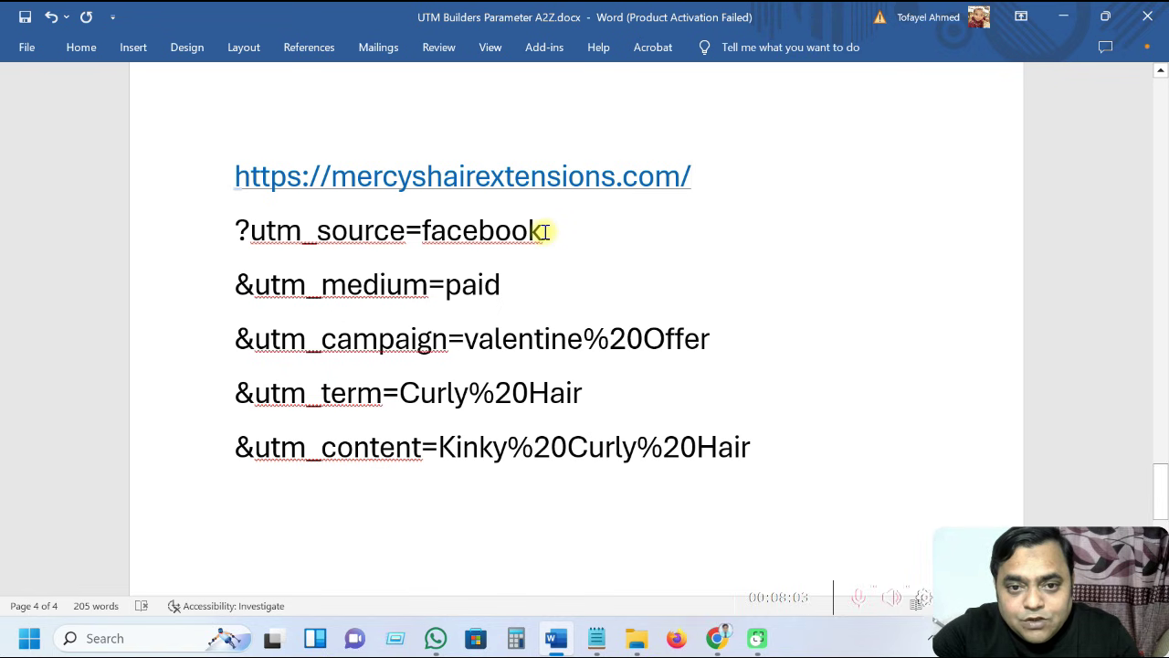
{"action": "left_click_drag", "start_coordinate": [544, 231], "coordinate": [422, 231]}
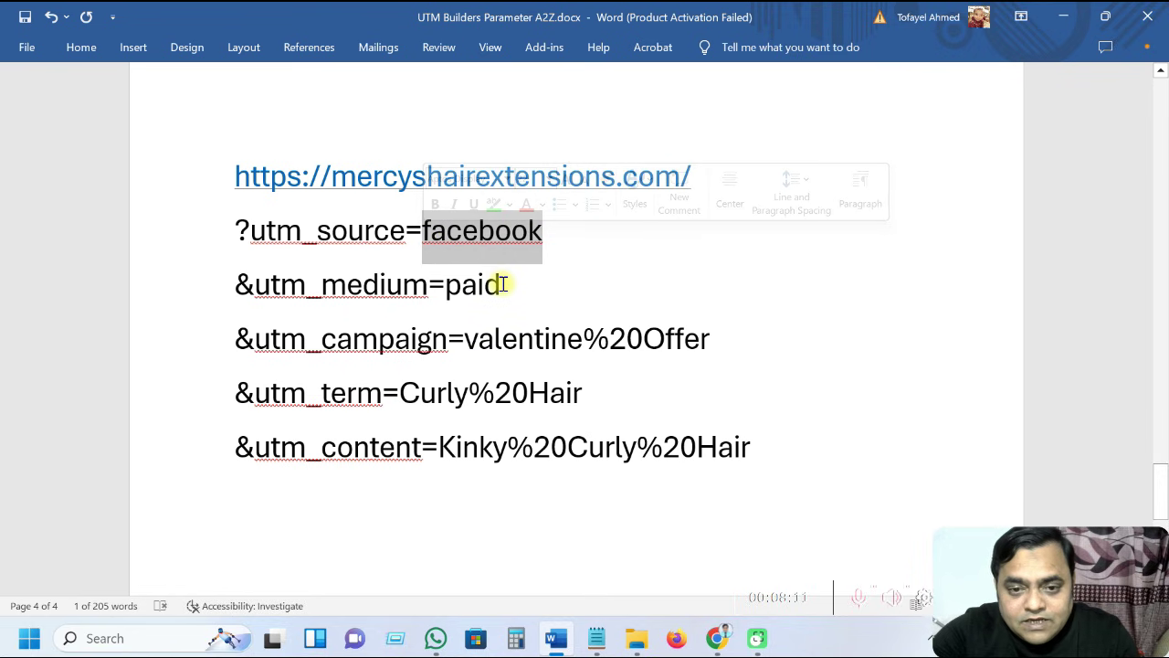
{"action": "left_click_drag", "start_coordinate": [721, 340], "coordinate": [511, 341]}
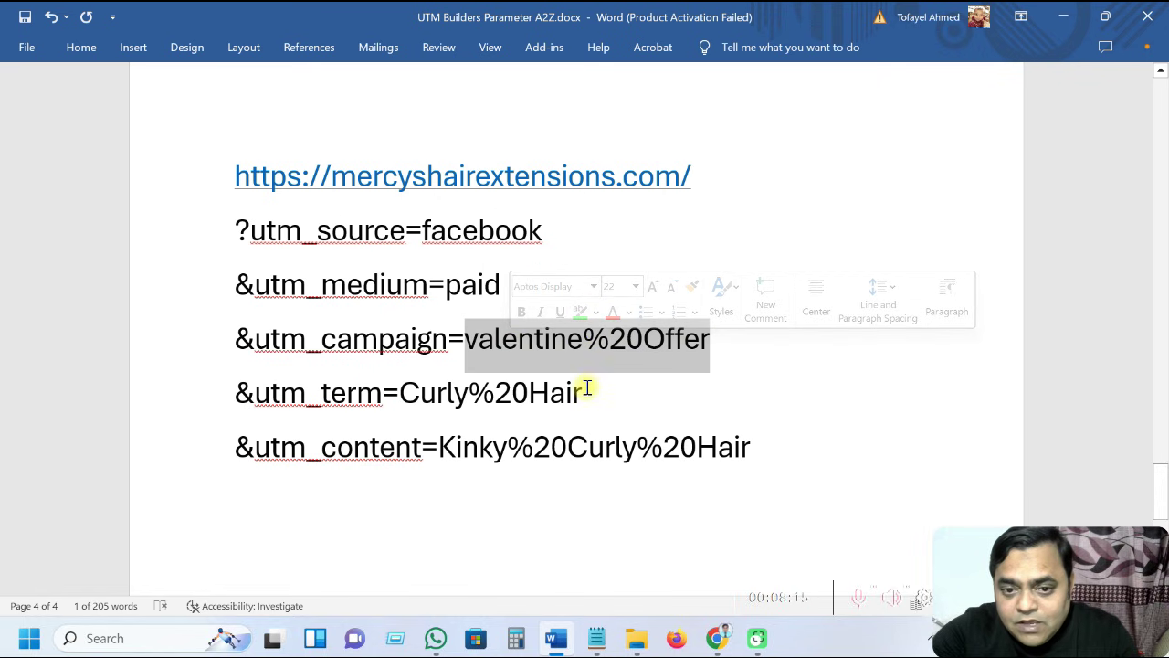
{"action": "left_click_drag", "start_coordinate": [585, 391], "coordinate": [447, 388]}
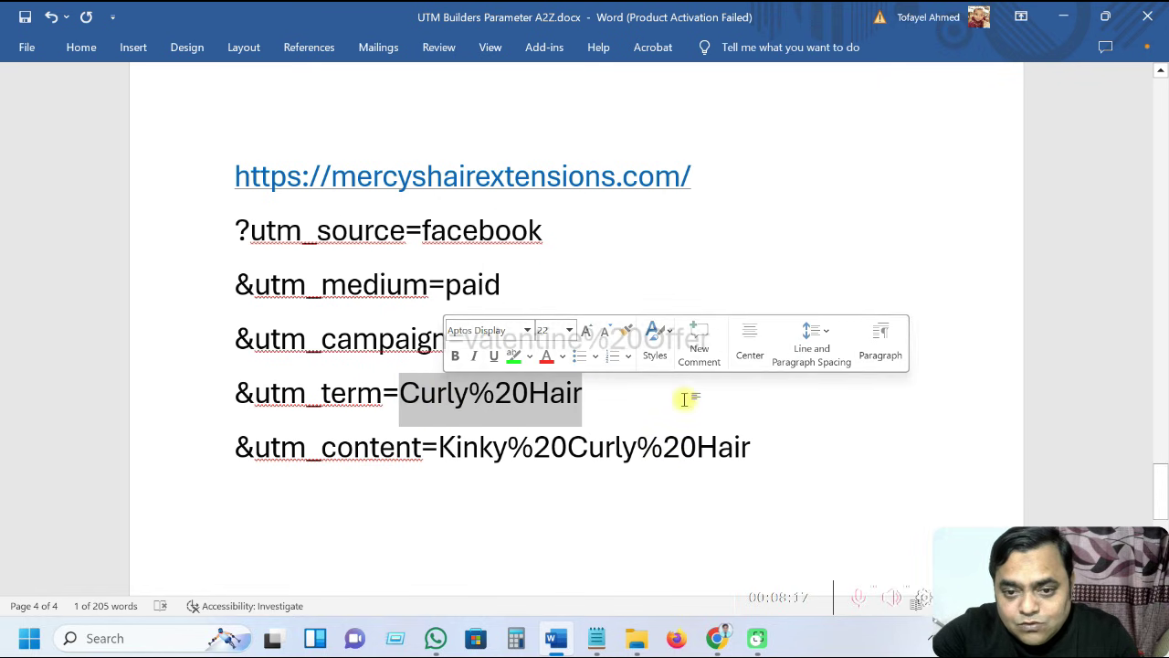
{"action": "left_click", "coordinate": [684, 396]}
{"action": "left_click_drag", "start_coordinate": [758, 449], "coordinate": [440, 447]}
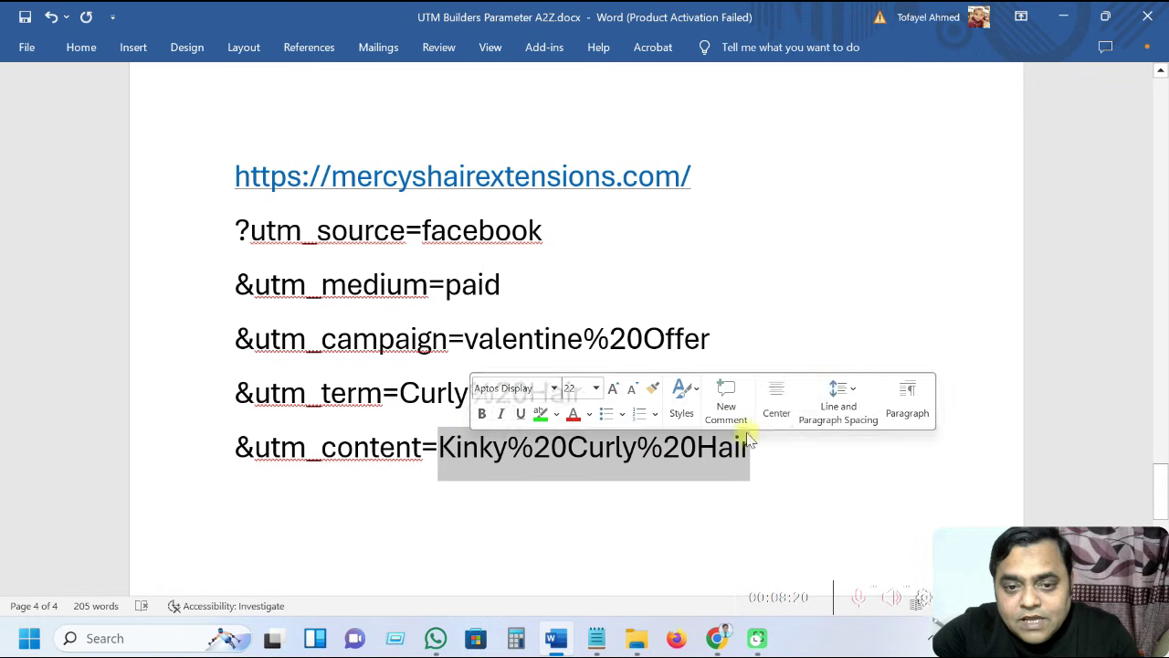
{"action": "left_click", "coordinate": [849, 465]}
Switch to the Carasole Ad - Mixed ad in Ads Manager and read through the full See more URL under Destination.
{"action": "scroll", "coordinate": [581, 415], "scroll_direction": "up", "scroll_amount": 1}
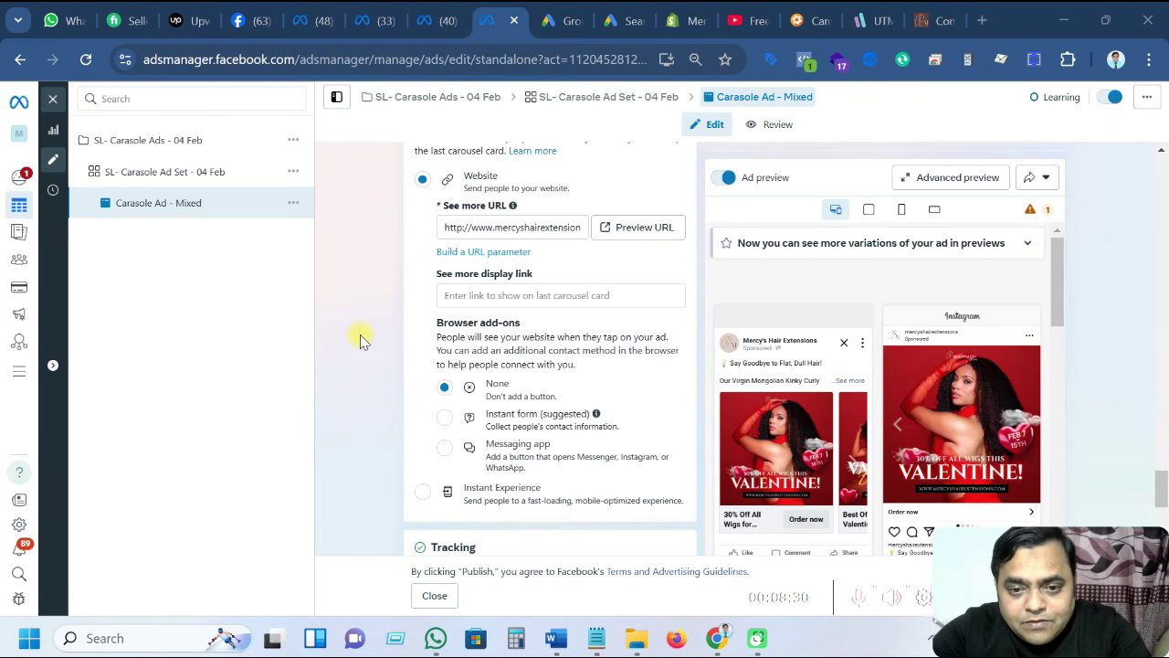
{"action": "scroll", "coordinate": [360, 334], "scroll_direction": "up", "scroll_amount": 3}
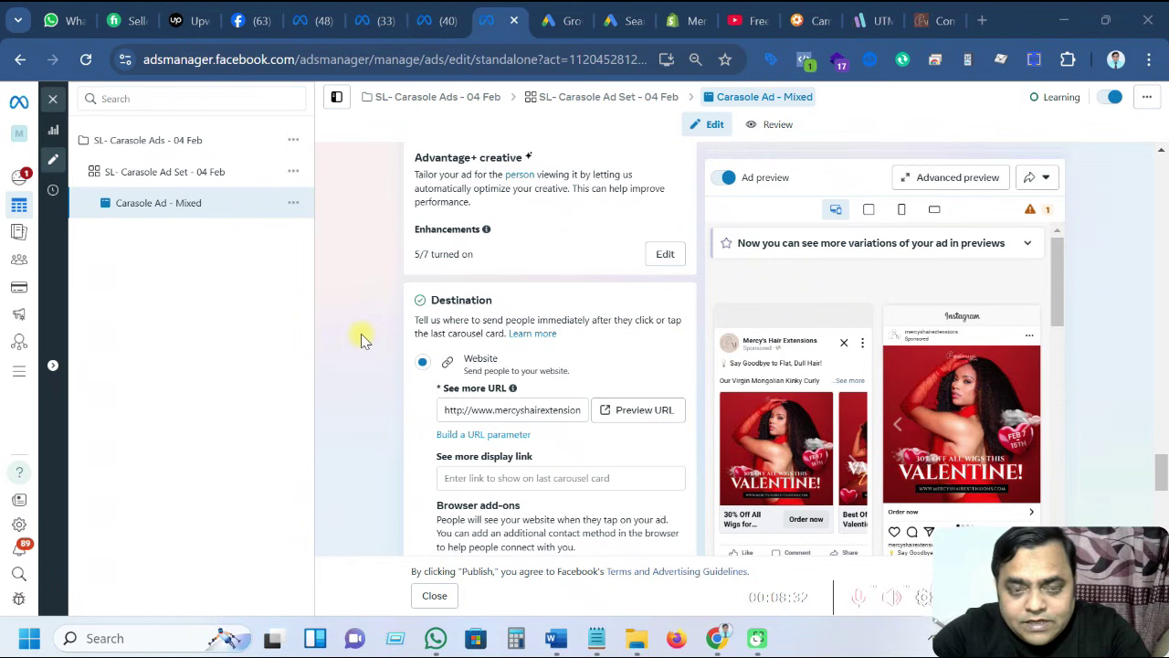
{"action": "scroll", "coordinate": [362, 336], "scroll_direction": "down", "scroll_amount": 1}
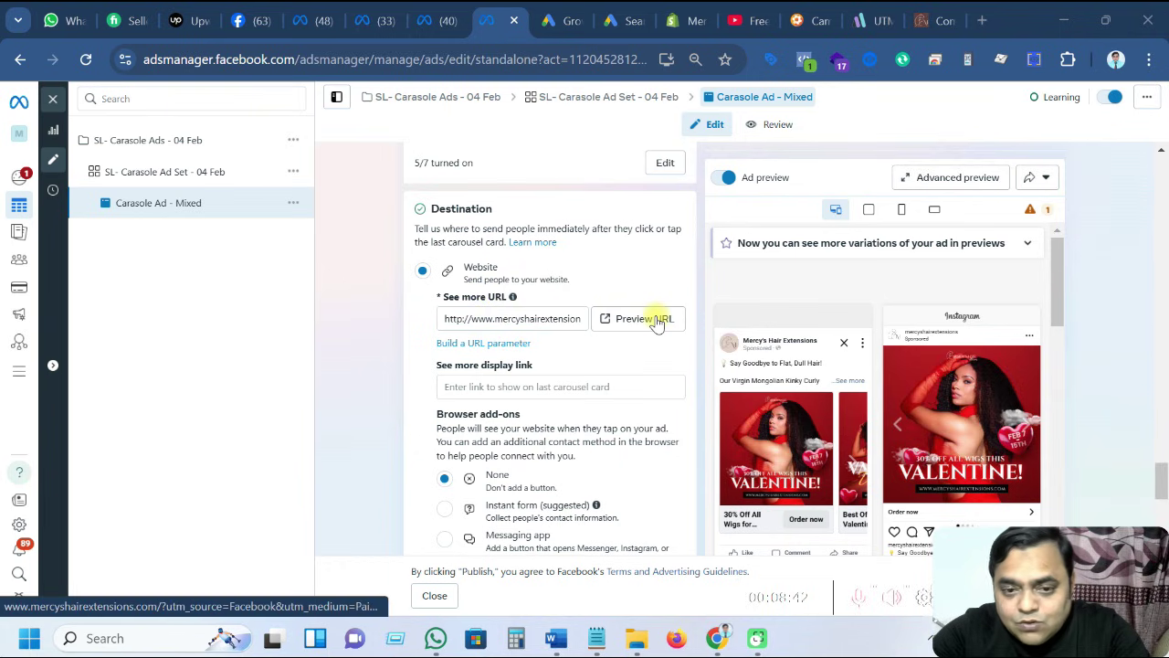
{"action": "left_click", "coordinate": [457, 320]}
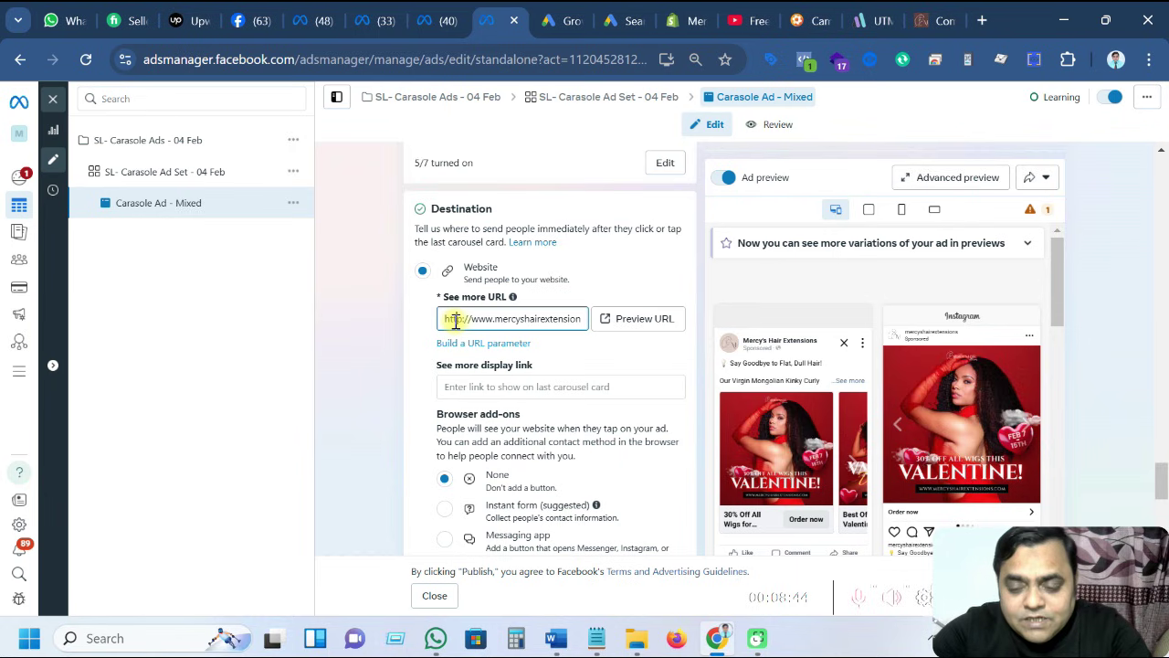
{"action": "key", "text": "ctrl+a"}
{"action": "key", "text": "End"}
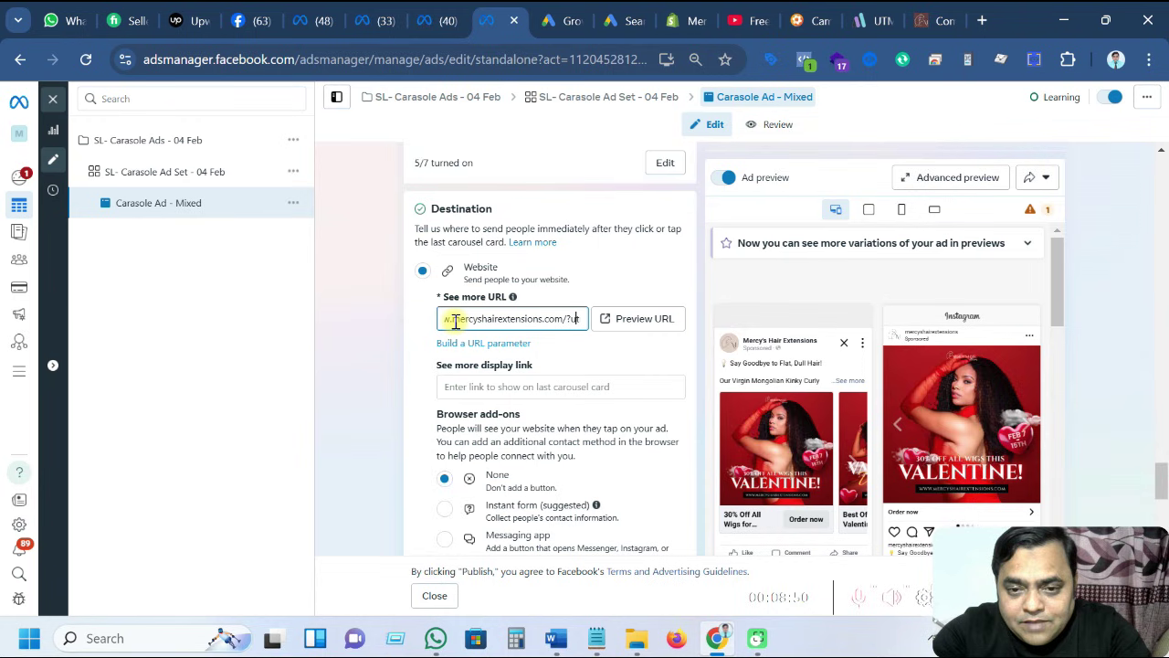
{"action": "key", "text": "Right"}
{"action": "key", "text": "Right"}
{"action": "key", "text": "Right"}
{"action": "key", "text": "Right"}
{"action": "key", "text": "Right"}
{"action": "key", "text": "Right"}
{"action": "key", "text": "Right"}
{"action": "key", "text": "Right"}
{"action": "key", "text": "Right"}
{"action": "key", "text": "Right"}
{"action": "key", "text": "Right"}
{"action": "key", "text": "Right"}
{"action": "key", "text": "Right"}
{"action": "key", "text": "Right"}
{"action": "key", "text": "Right"}
{"action": "key", "text": "Right"}
{"action": "key", "text": "Right"}
{"action": "key", "text": "Right"}
{"action": "key", "text": "Right"}
{"action": "key", "text": "Right"}
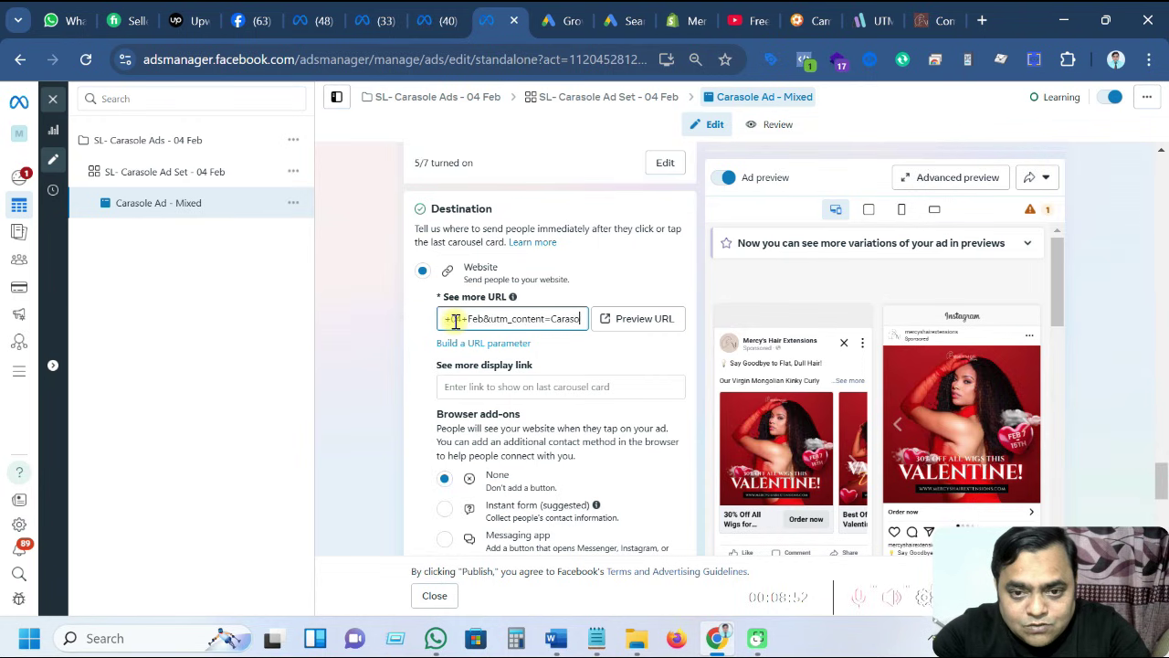
{"action": "key", "text": "Right"}
{"action": "key", "text": "Right"}
{"action": "key", "text": "Right"}
{"action": "key", "text": "Right"}
{"action": "key", "text": "Right"}
{"action": "key", "text": "Right"}
{"action": "key", "text": "Right"}
{"action": "key", "text": "Right"}
{"action": "key", "text": "Right"}
{"action": "key", "text": "Right"}
{"action": "key", "text": "Right"}
{"action": "key", "text": "Right"}
{"action": "key", "text": "Right"}
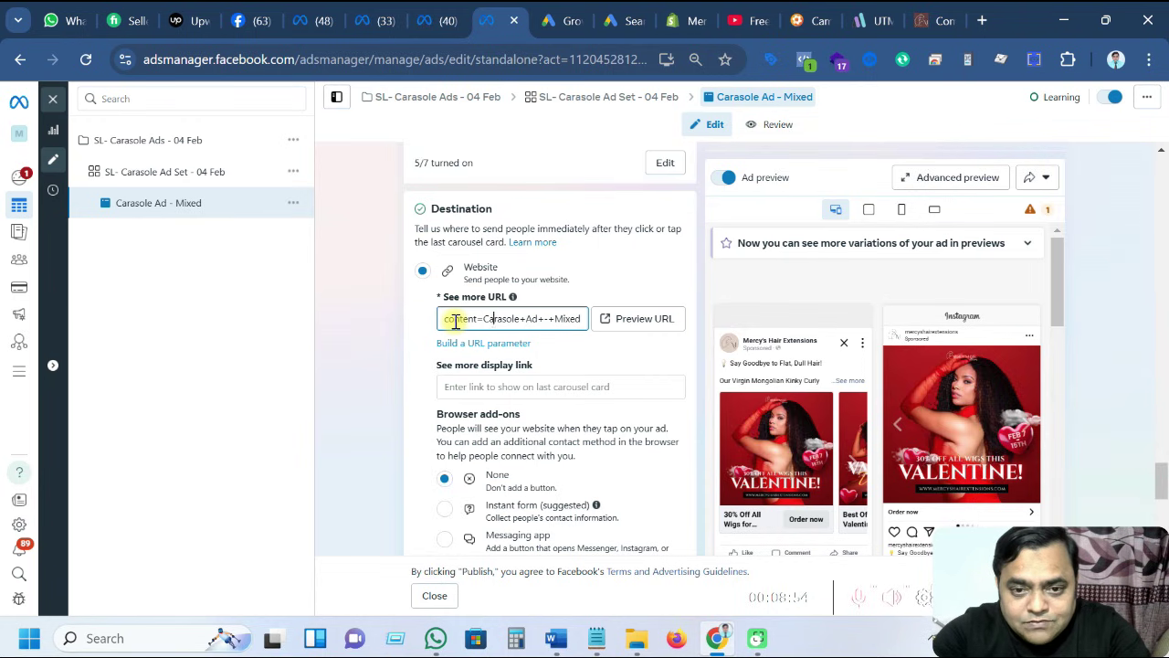
{"action": "key", "text": "Left"}
{"action": "key", "text": "Left"}
{"action": "key", "text": "Left"}
{"action": "key", "text": "Left"}
{"action": "key", "text": "Left"}
{"action": "key", "text": "Left"}
{"action": "key", "text": "Left"}
{"action": "key", "text": "Left"}
{"action": "key", "text": "Left"}
{"action": "key", "text": "Left"}
{"action": "key", "text": "Left"}
{"action": "key", "text": "Left"}
{"action": "key", "text": "Left"}
{"action": "key", "text": "Left"}
{"action": "key", "text": "Left"}
{"action": "key", "text": "Left"}
{"action": "key", "text": "Left"}
{"action": "key", "text": "Left"}
{"action": "key", "text": "Left"}
{"action": "key", "text": "Left"}
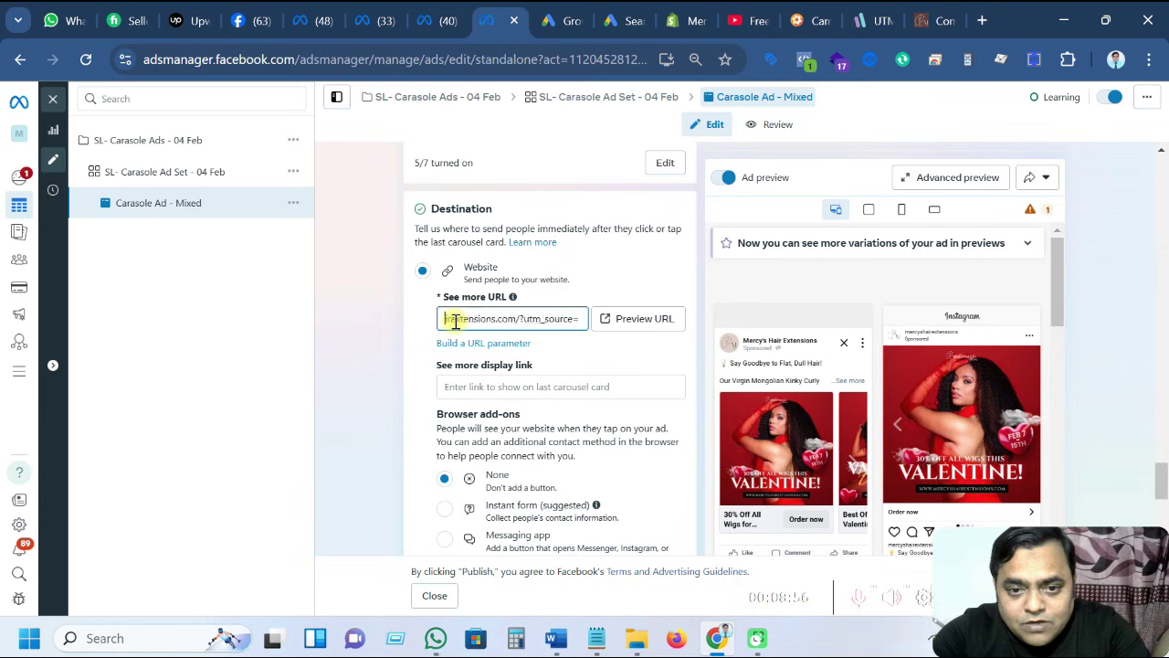
{"action": "key", "text": "Left"}
{"action": "key", "text": "Left"}
{"action": "key", "text": "Left"}
{"action": "key", "text": "Left"}
{"action": "key", "text": "Left"}
{"action": "key", "text": "Left"}
{"action": "key", "text": "Left"}
{"action": "key", "text": "Left"}
{"action": "key", "text": "Left"}
{"action": "key", "text": "Left"}
{"action": "key", "text": "Left"}
{"action": "key", "text": "Left"}
{"action": "key", "text": "Left"}
{"action": "key", "text": "Left"}
{"action": "key", "text": "Left"}
{"action": "key", "text": "Left"}
{"action": "key", "text": "Left"}
{"action": "key", "text": "Left"}
{"action": "key", "text": "Left"}
{"action": "key", "text": "Left"}
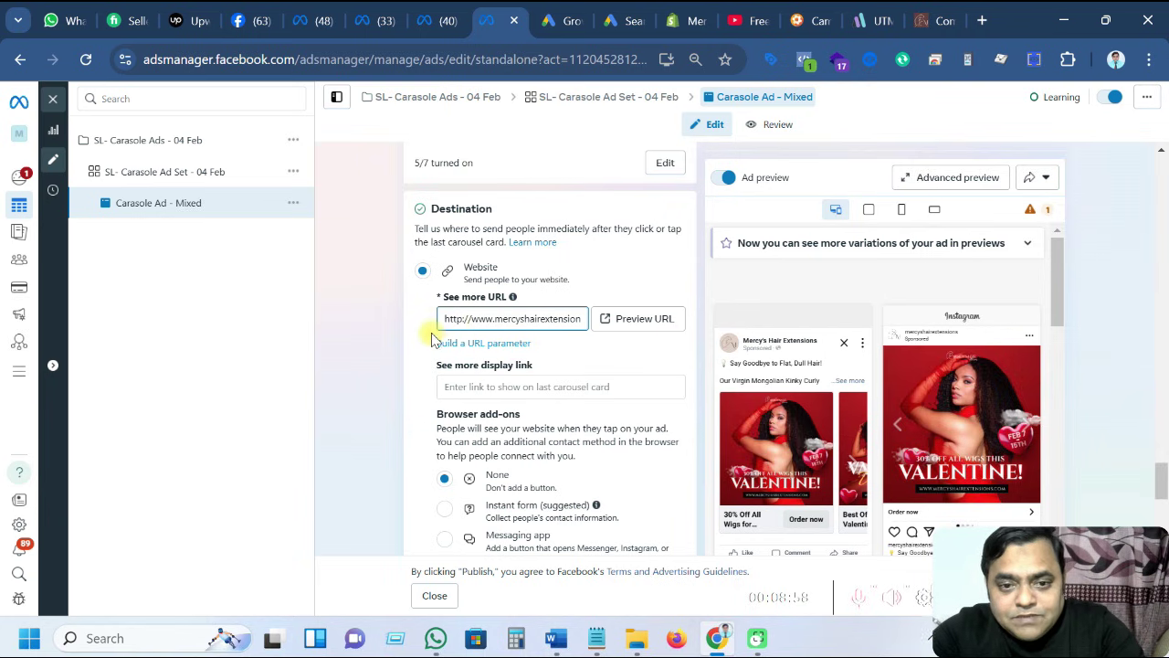
Open the URL parameter builder for the See more URL, review its website URL, campaign fields and URL preview, and close it without applying.
{"action": "left_click", "coordinate": [500, 355]}
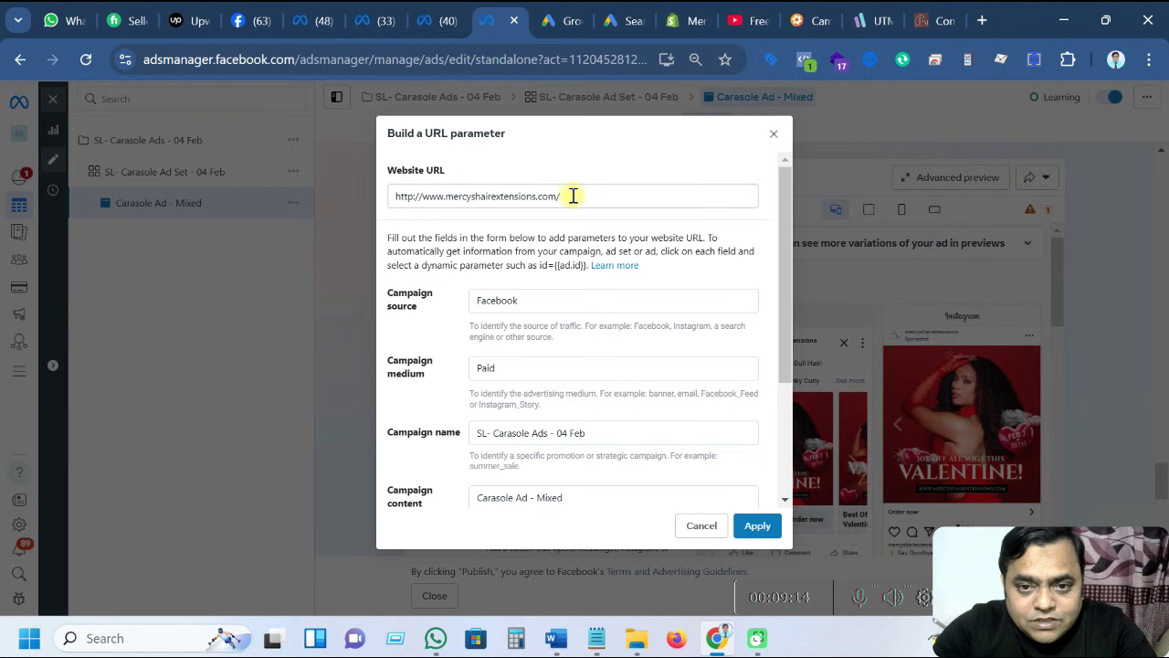
{"action": "left_click_drag", "start_coordinate": [573, 195], "coordinate": [393, 199]}
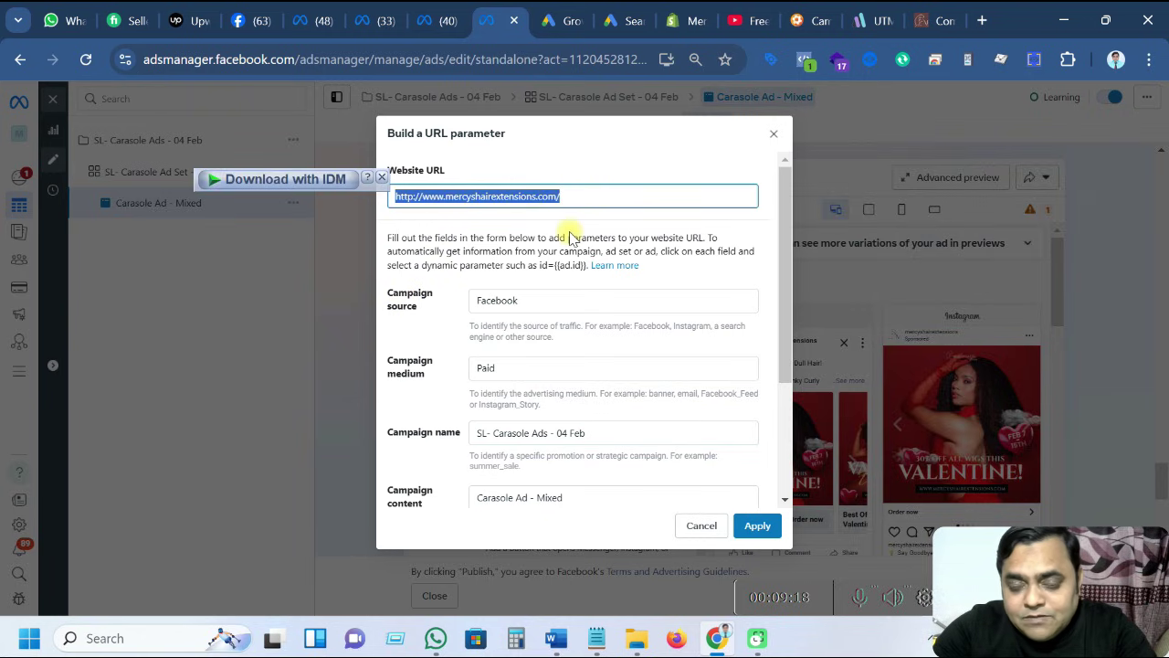
{"action": "left_click", "coordinate": [382, 177]}
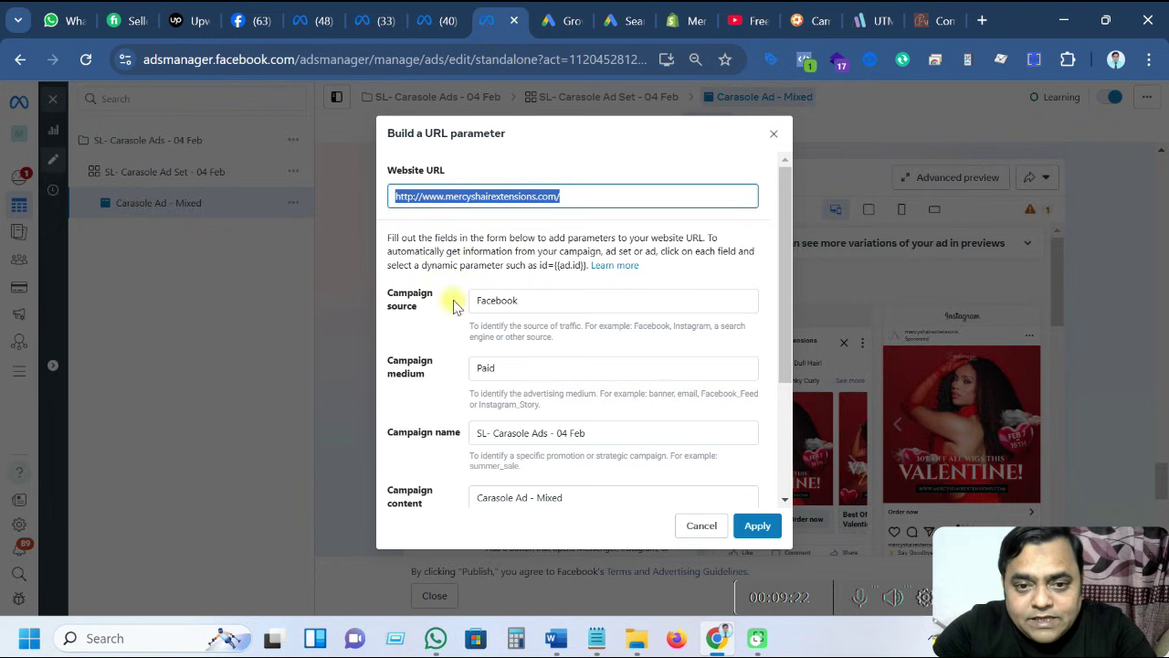
{"action": "left_click", "coordinate": [522, 301]}
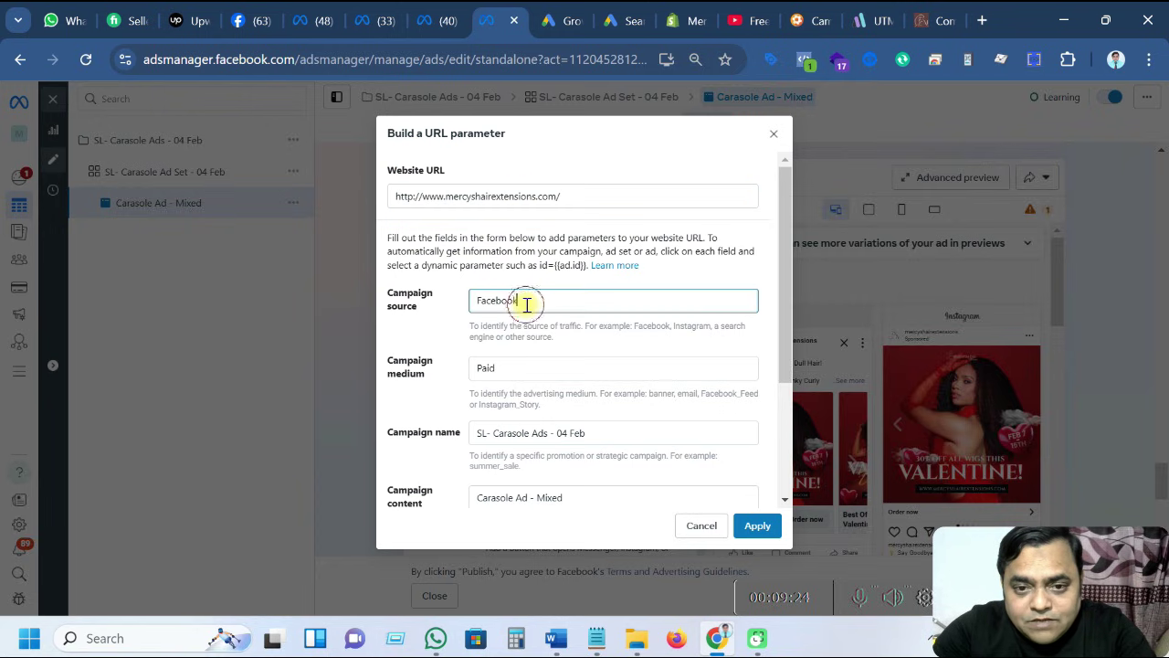
{"action": "scroll", "coordinate": [481, 369], "scroll_direction": "down", "scroll_amount": 1}
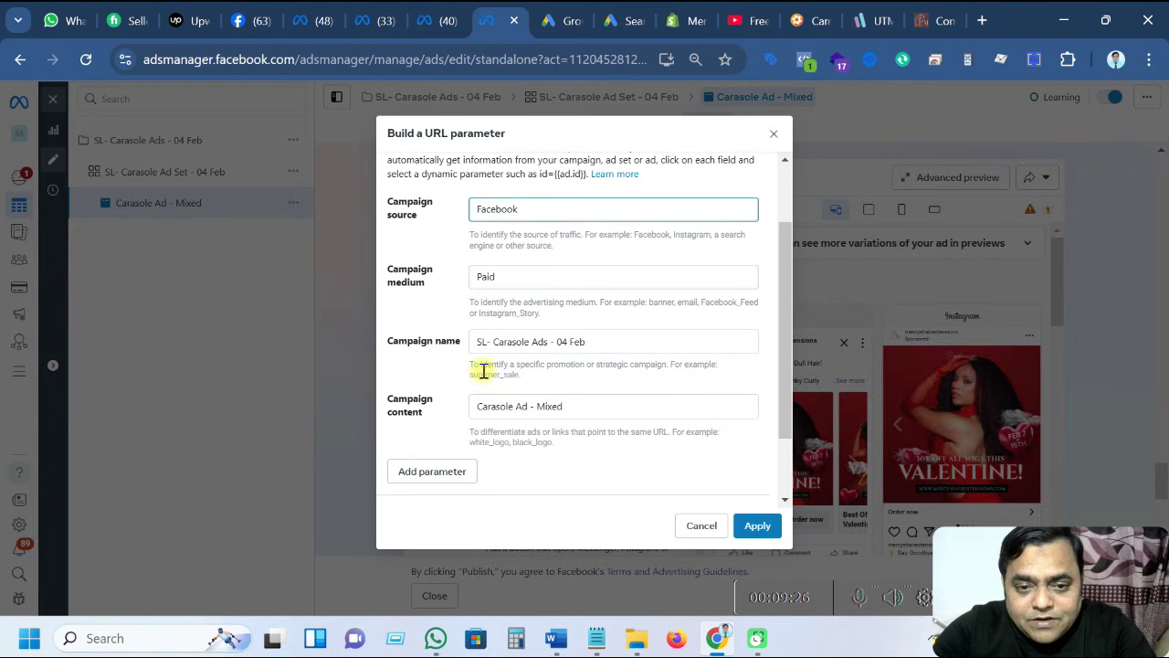
{"action": "left_click", "coordinate": [509, 279]}
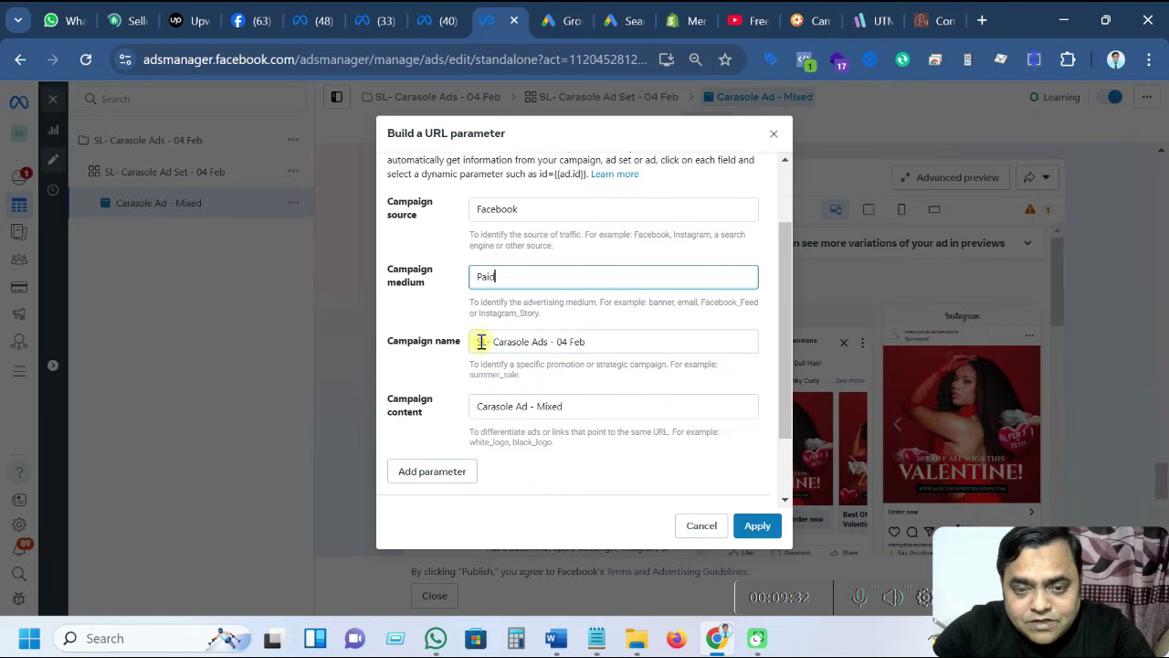
{"action": "scroll", "coordinate": [521, 411], "scroll_direction": "down", "scroll_amount": 1}
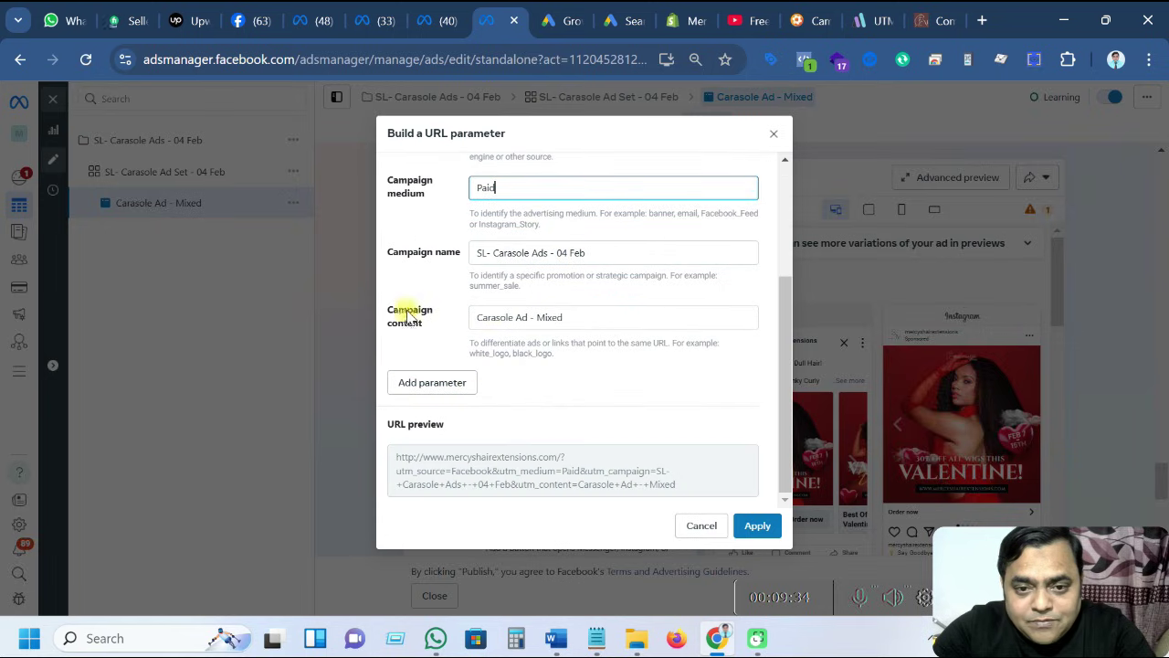
{"action": "left_click", "coordinate": [564, 316]}
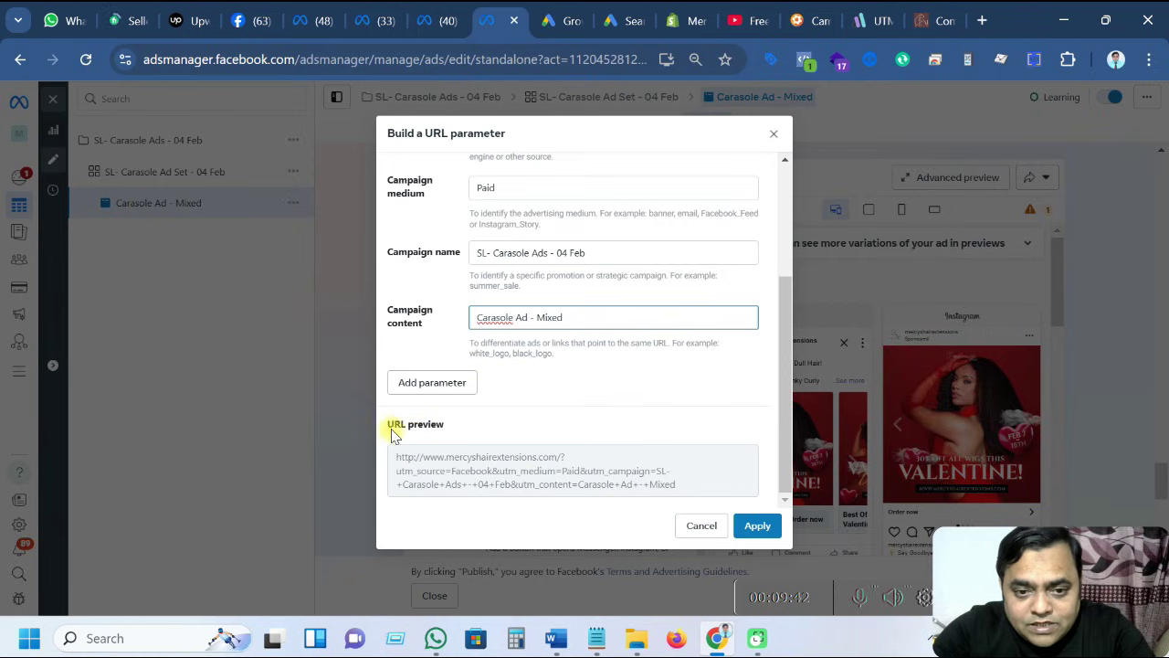
{"action": "left_click_drag", "start_coordinate": [391, 457], "coordinate": [698, 504]}
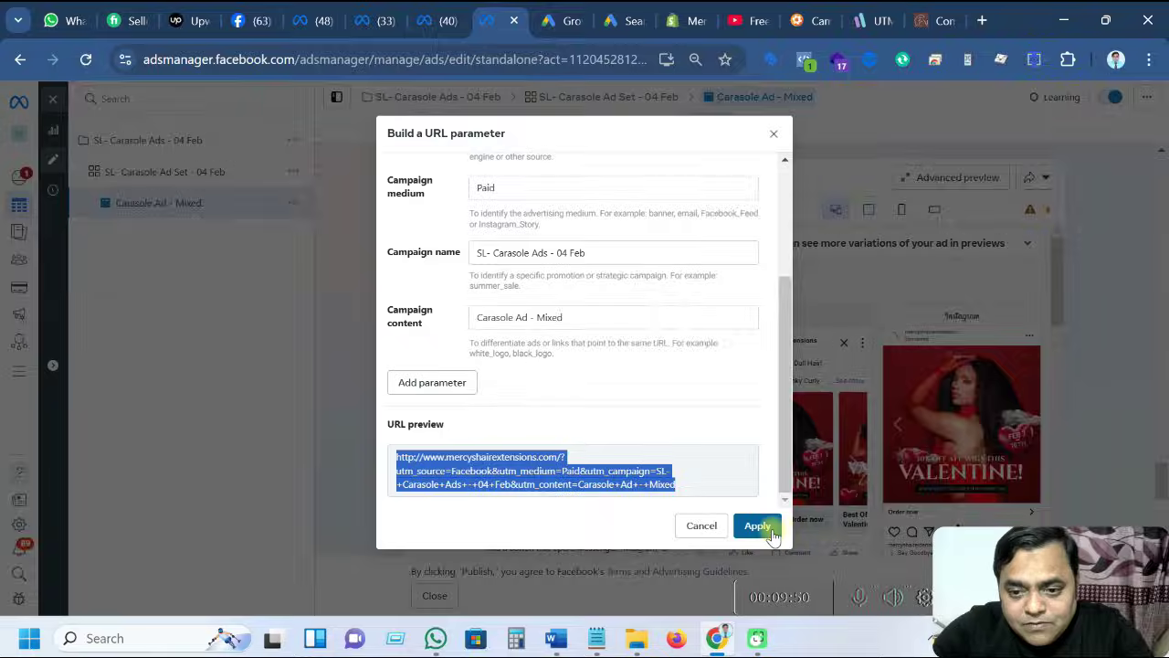
{"action": "left_click", "coordinate": [772, 138]}
Read through the full URL parameters string in the ad's Tracking section, from utm_source to utm_content.
{"action": "scroll", "coordinate": [622, 302], "scroll_direction": "down", "scroll_amount": 5}
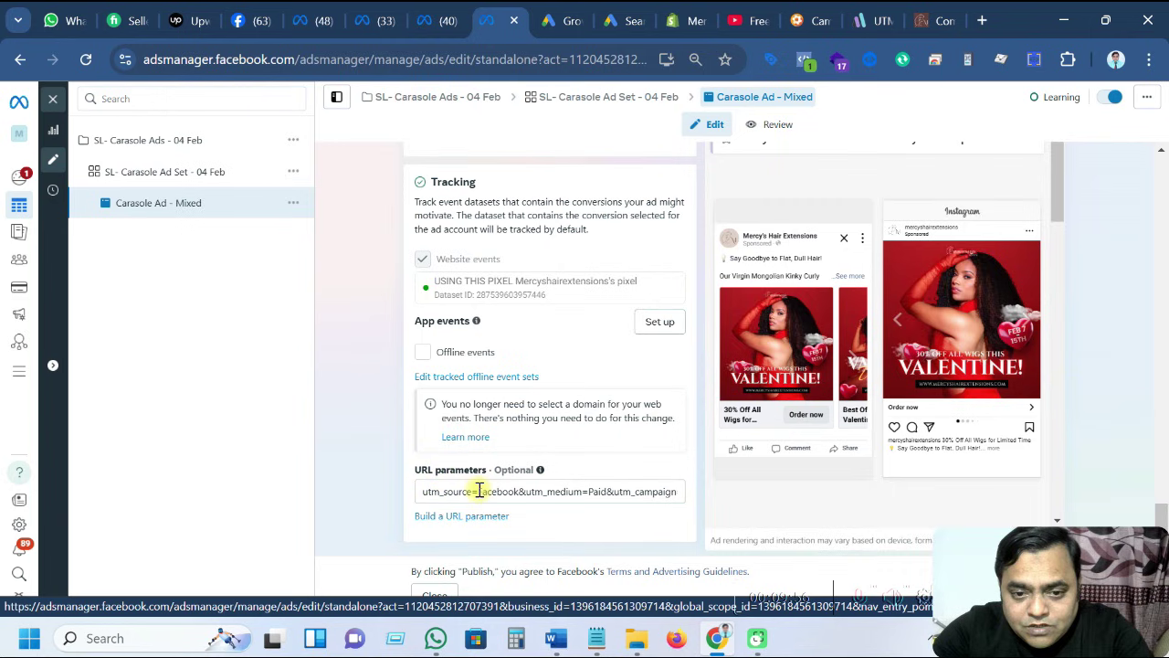
{"action": "left_click", "coordinate": [450, 492]}
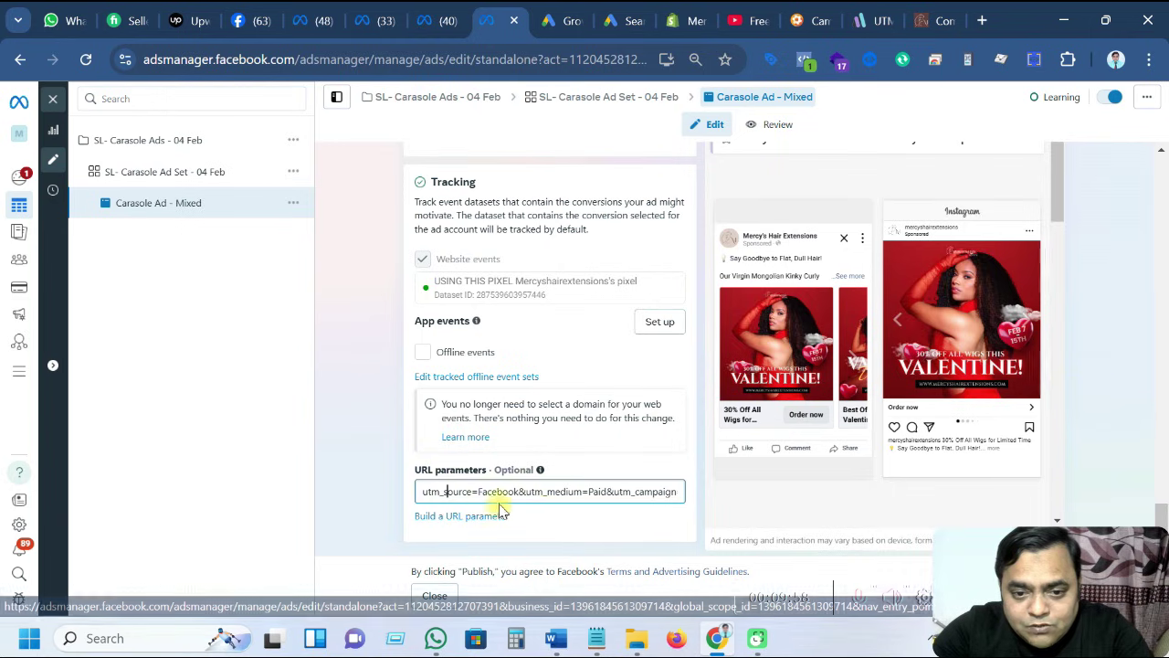
{"action": "left_click", "coordinate": [572, 491]}
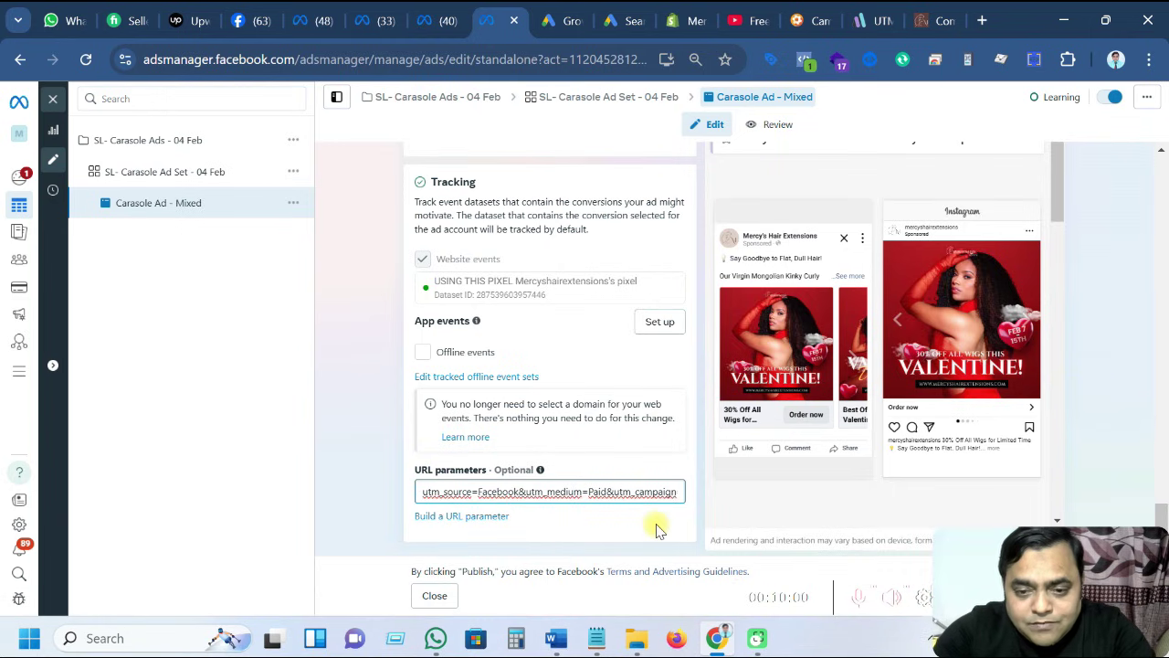
{"action": "type", "text": "={{campai"}
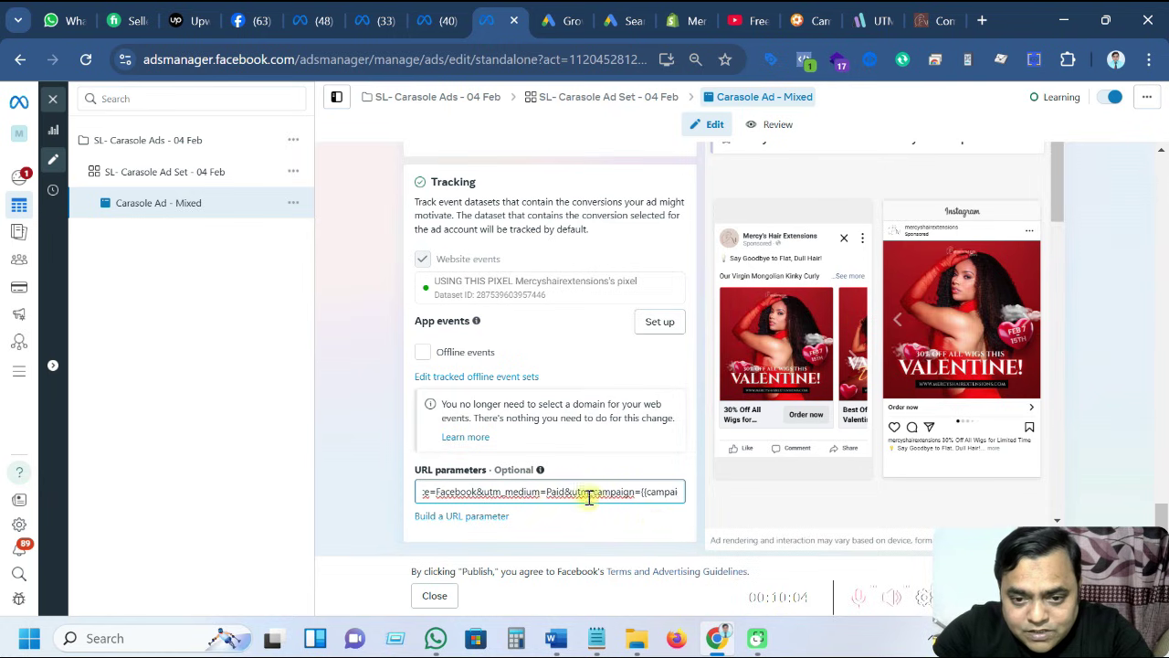
{"action": "type", "text": "g"}
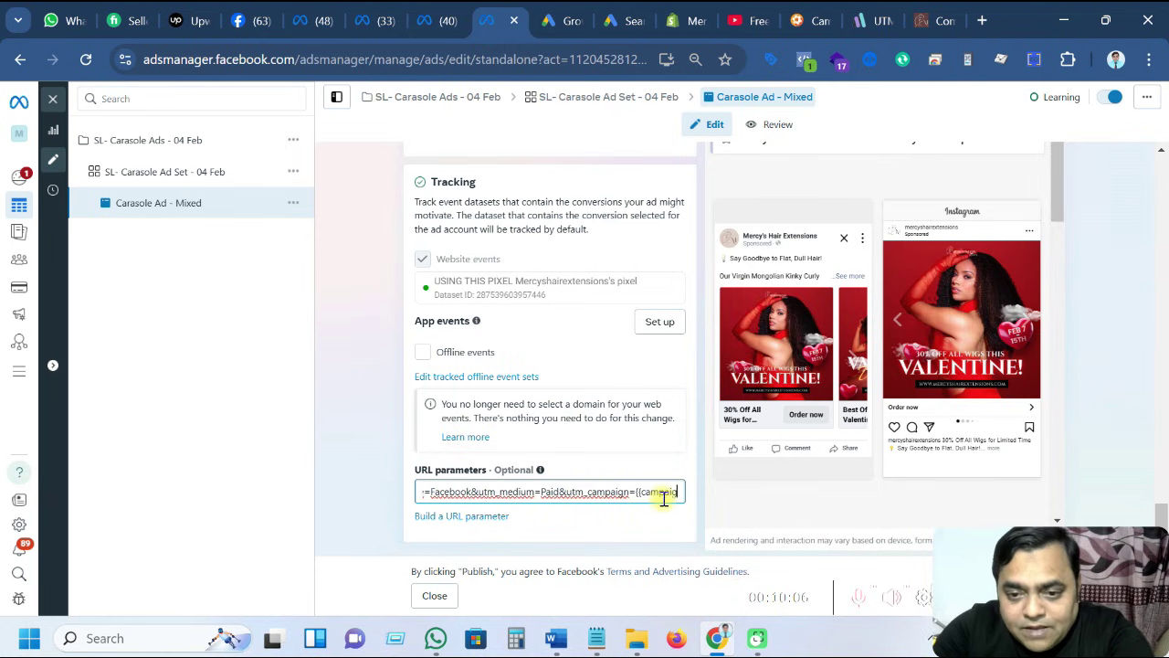
{"action": "type", "text": "n.name}}&utm_content=Carasol_Hair+Extentions"}
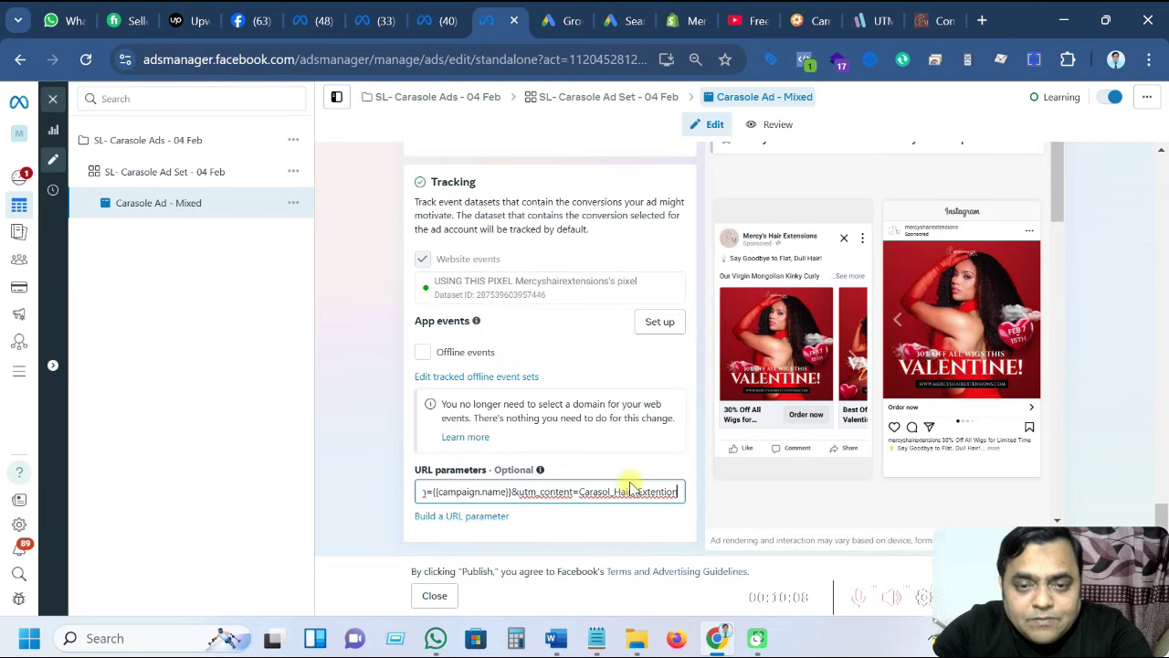
Reopen the URL parameter builder for the See more URL, clear the campaign medium and look over the dynamic parameters offered.
{"action": "scroll", "coordinate": [549, 411], "scroll_direction": "up", "scroll_amount": 10}
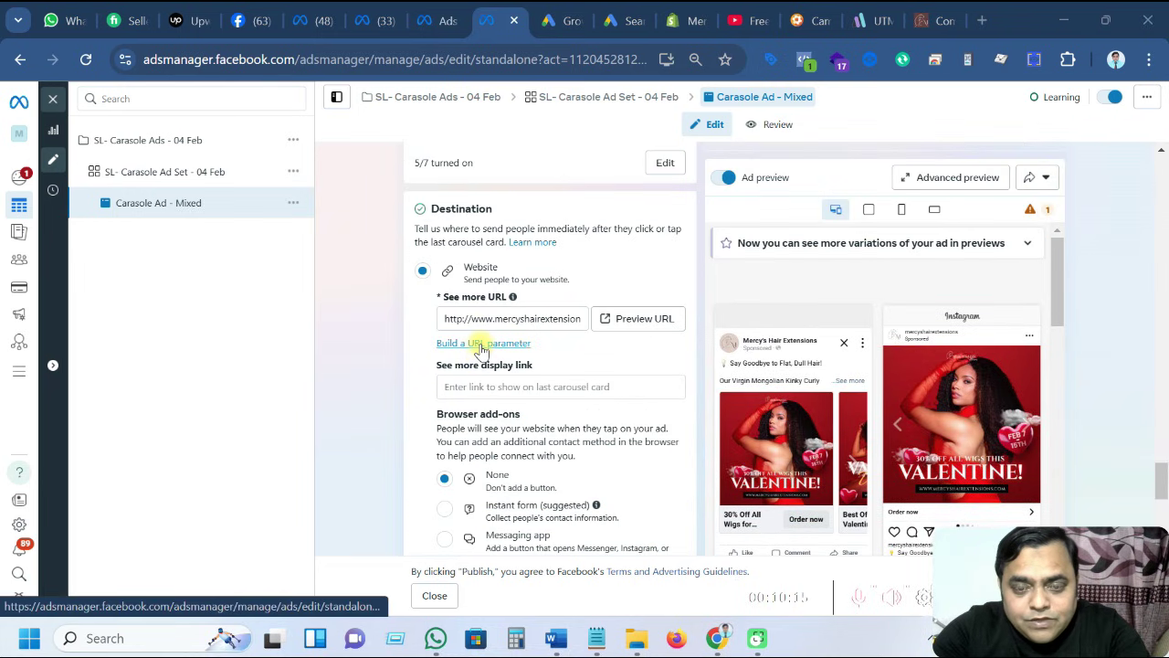
{"action": "left_click", "coordinate": [482, 344]}
{"action": "left_click", "coordinate": [510, 368]}
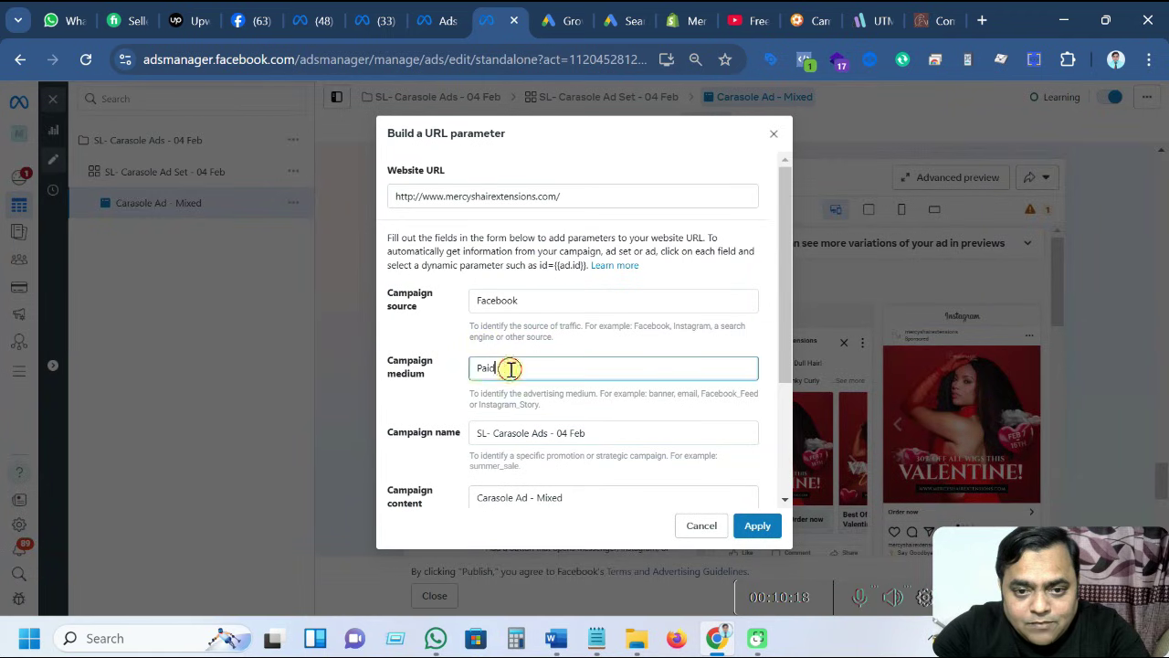
{"action": "left_click_drag", "start_coordinate": [510, 369], "coordinate": [477, 369]}
{"action": "key", "text": "BackSpace"}
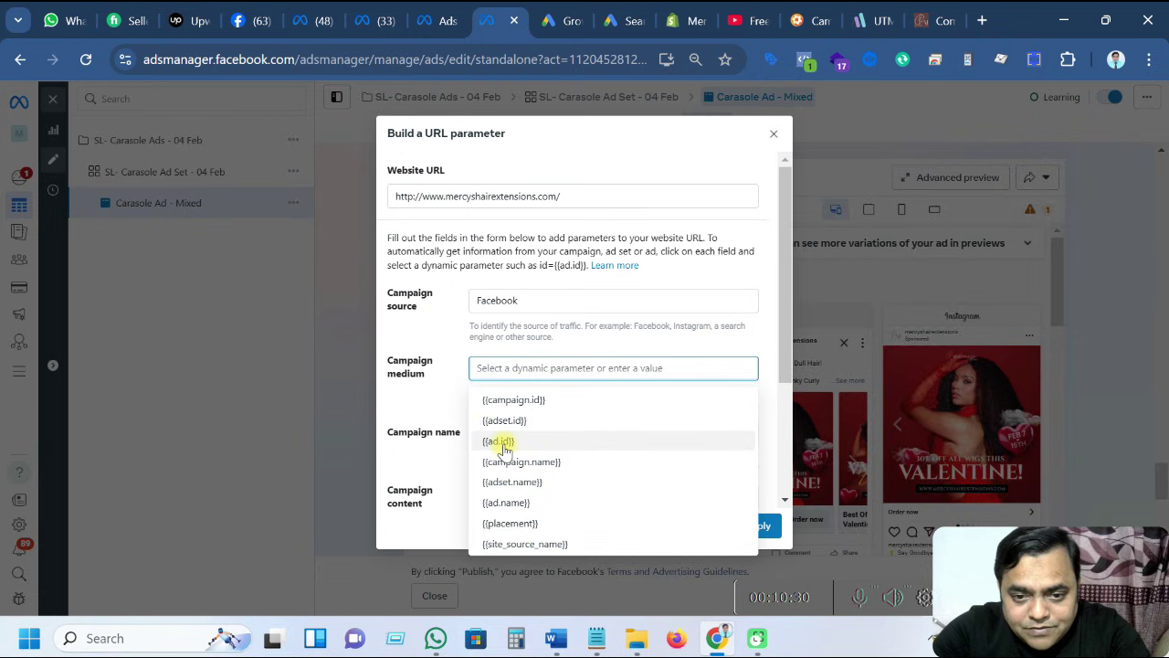
{"action": "left_click", "coordinate": [396, 385]}
Set the campaign name to the dynamic parameter {{campaign.name}} and the campaign medium to {{campaign.id}}.
{"action": "left_click_drag", "start_coordinate": [586, 435], "coordinate": [476, 443]}
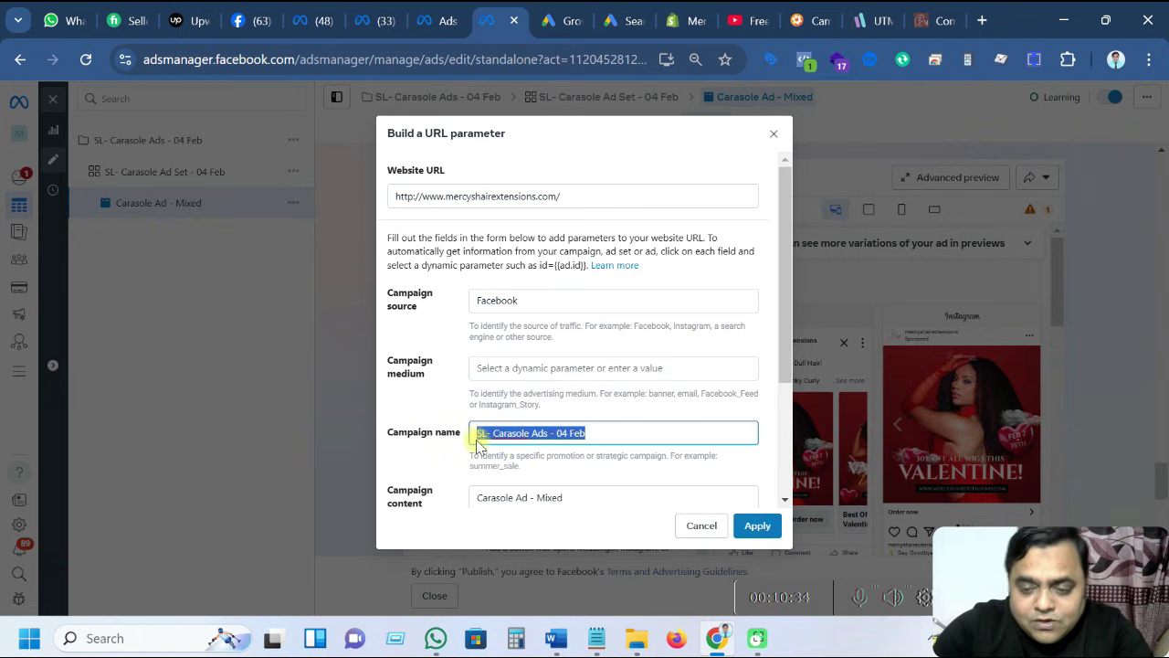
{"action": "key", "text": "BackSpace"}
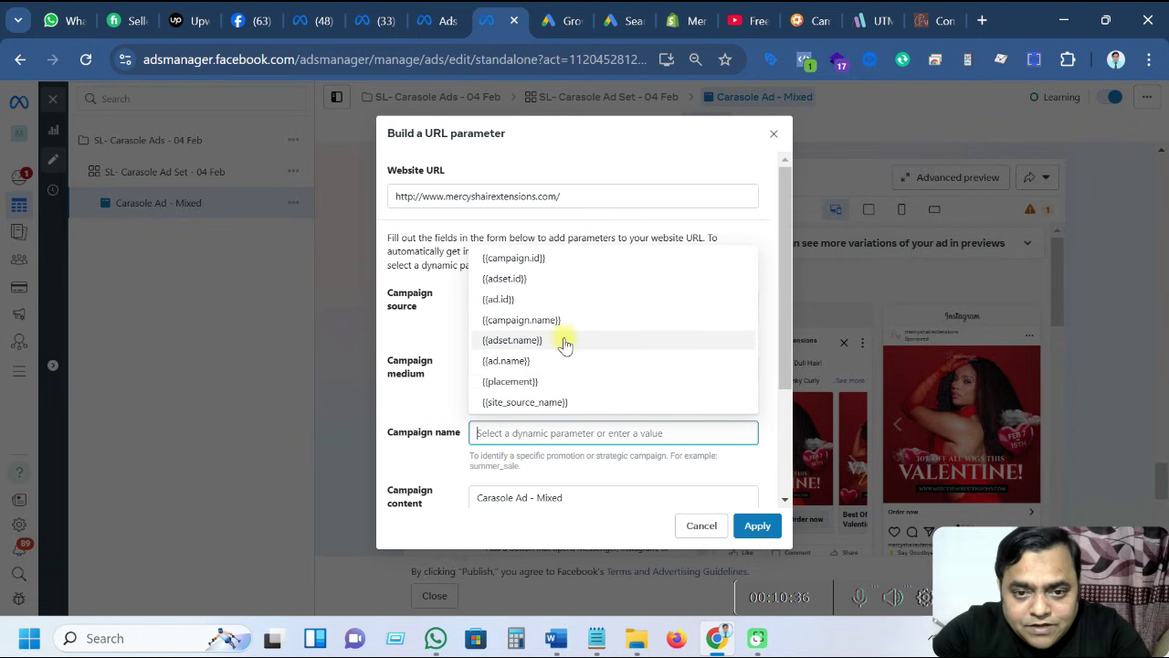
{"action": "left_click", "coordinate": [523, 320]}
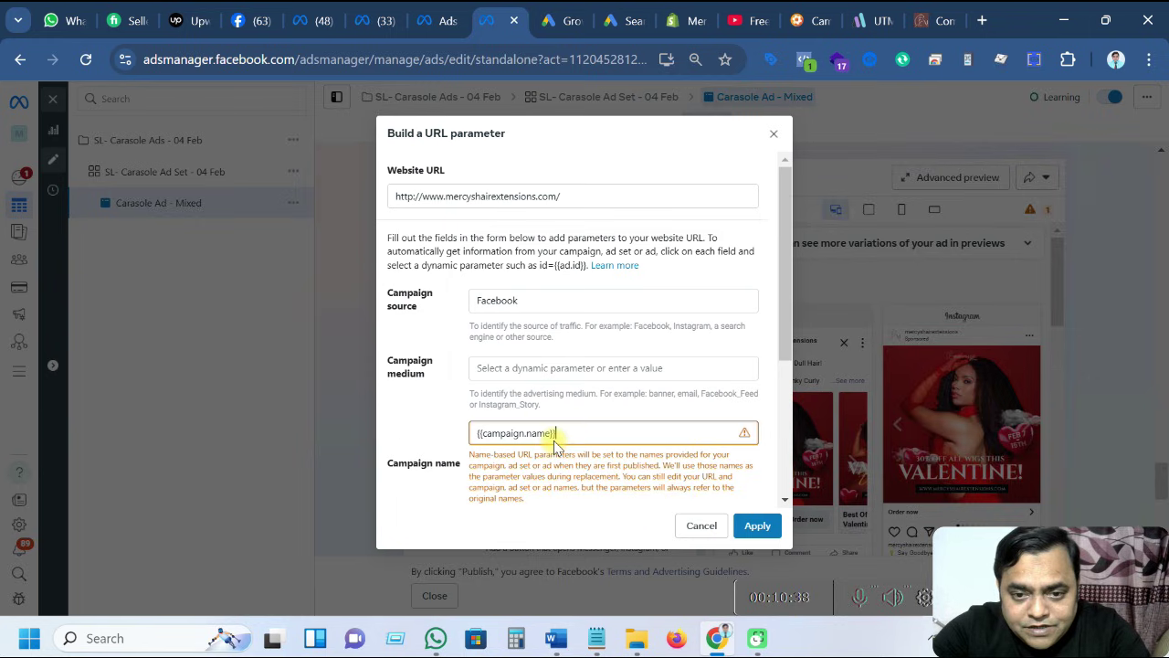
{"action": "left_click", "coordinate": [566, 370]}
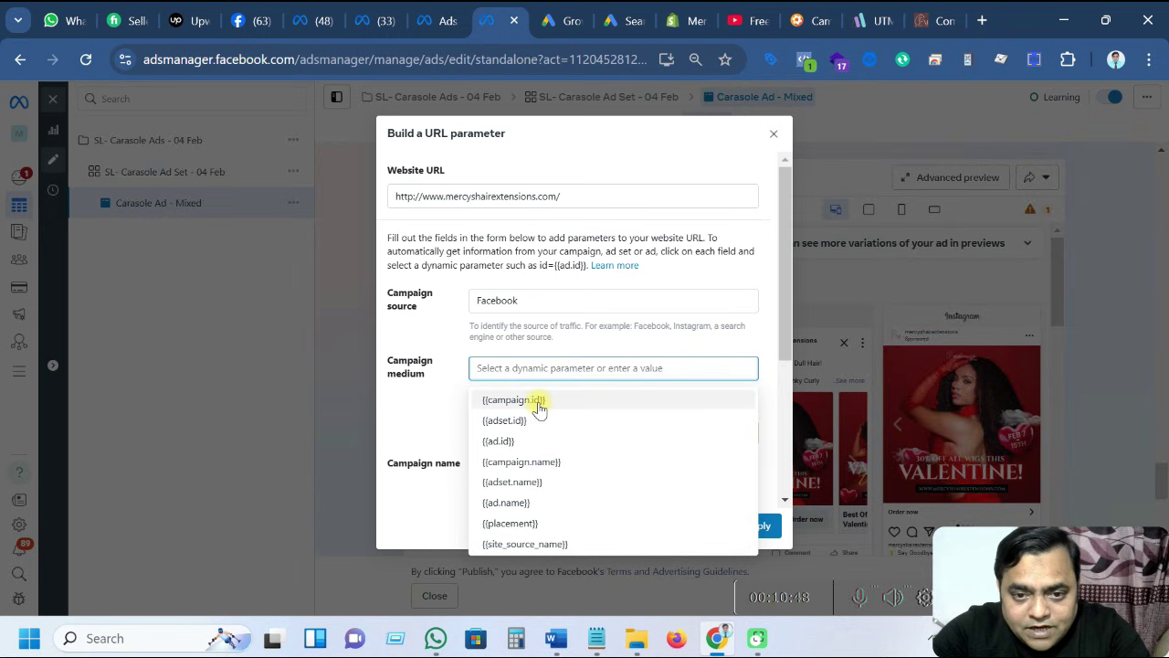
{"action": "left_click", "coordinate": [514, 400]}
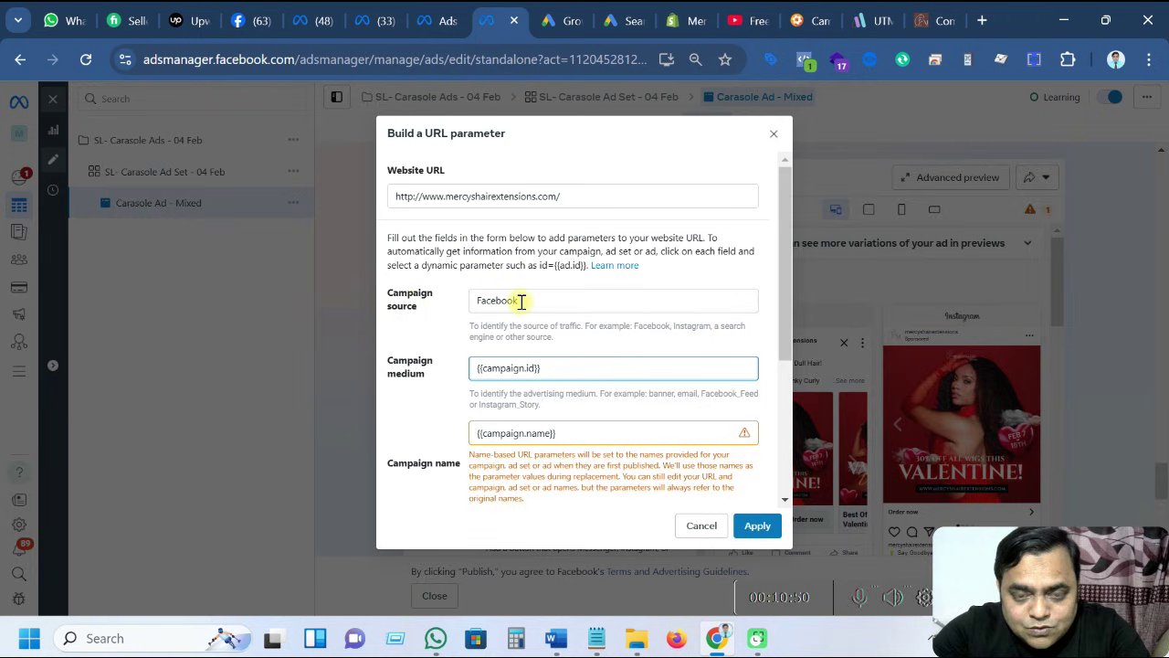
Review the campaign content and URL preview with the dynamic parameters, and close the builder without applying.
{"action": "scroll", "coordinate": [549, 466], "scroll_direction": "down", "scroll_amount": 3}
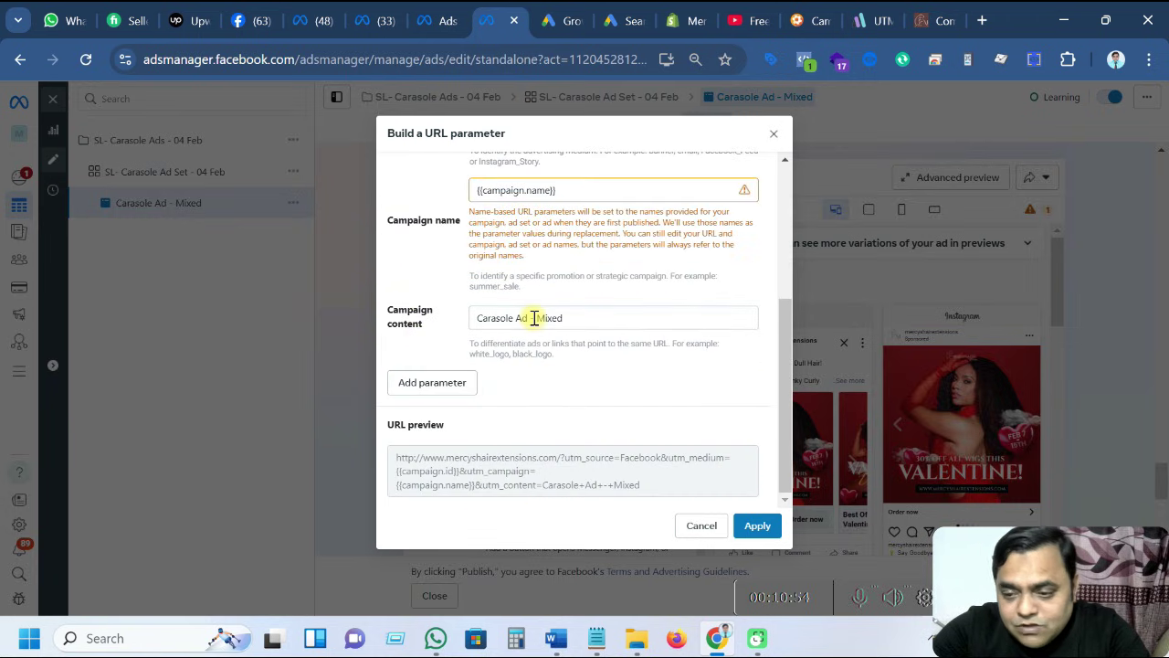
{"action": "scroll", "coordinate": [475, 384], "scroll_direction": "up", "scroll_amount": 1}
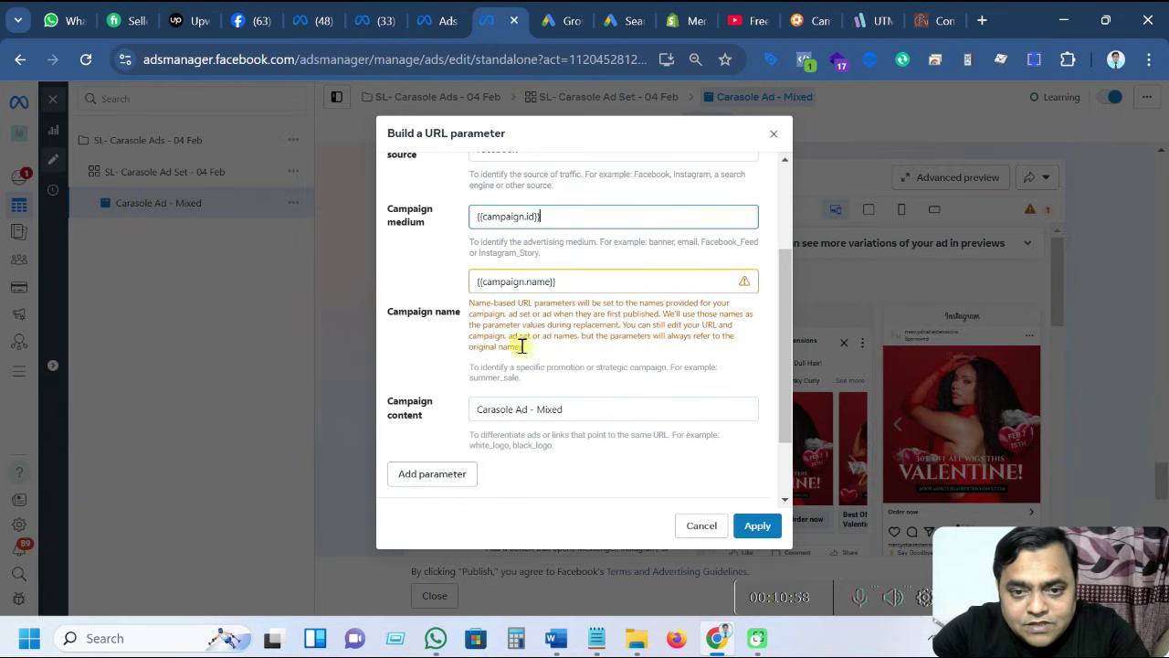
{"action": "scroll", "coordinate": [521, 348], "scroll_direction": "up", "scroll_amount": 2}
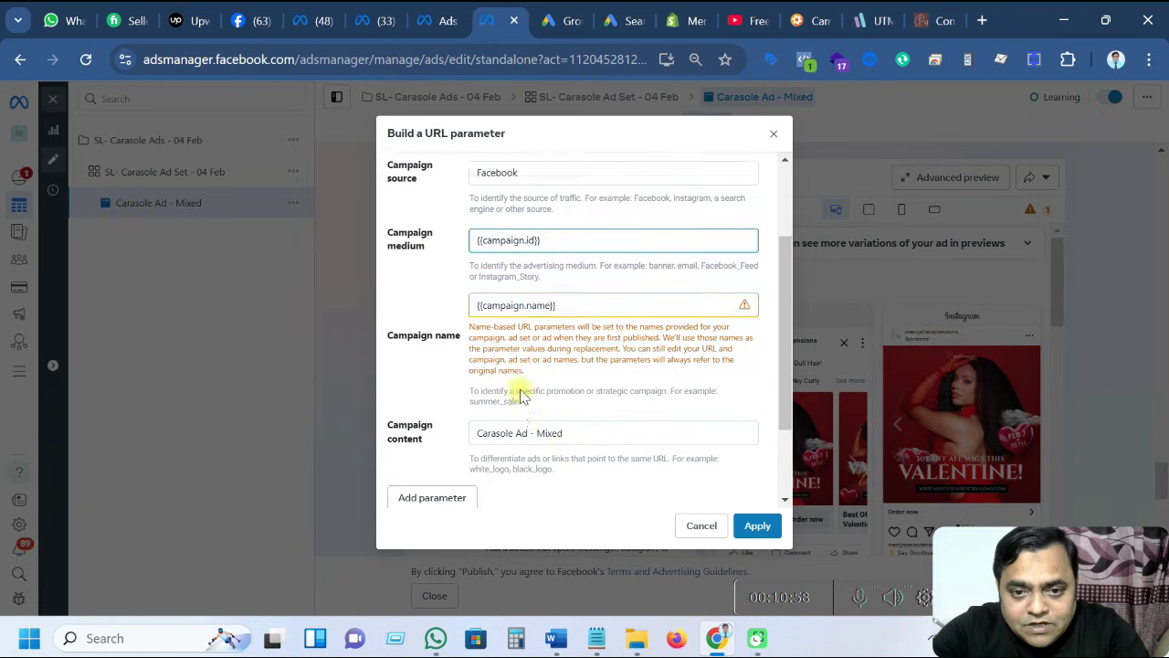
{"action": "left_click", "coordinate": [773, 137]}
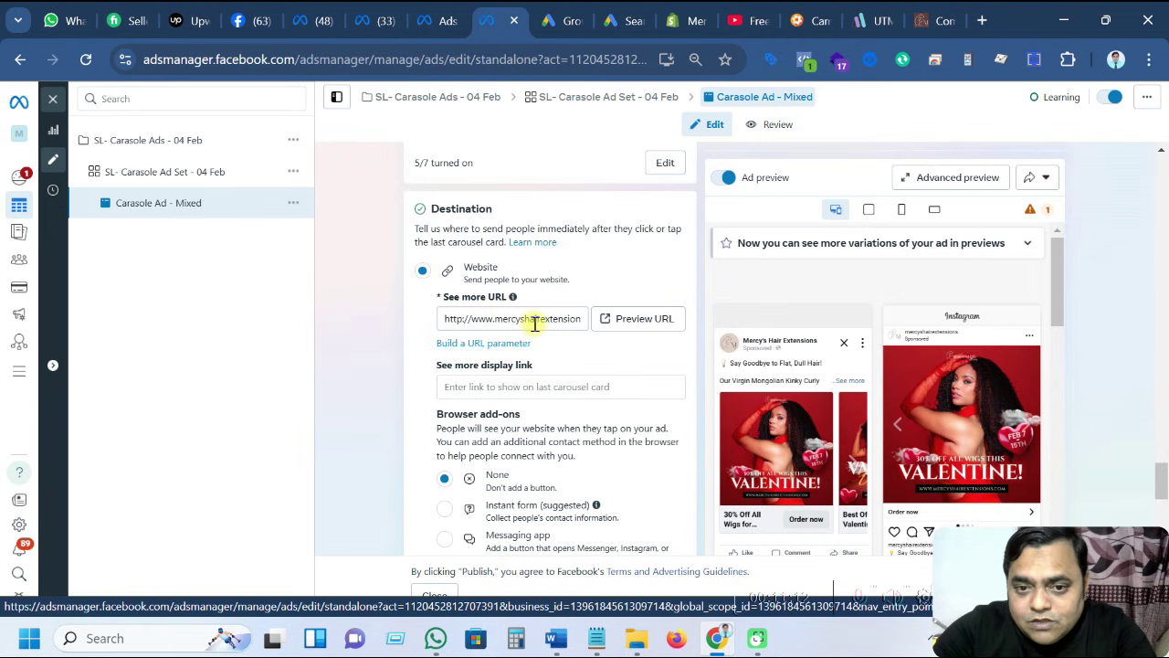
Generate a share link for the Carasole Ad - Mixed preview, copy it and close the sharing dialog.
{"action": "left_click", "coordinate": [1046, 180]}
{"action": "left_click", "coordinate": [994, 237]}
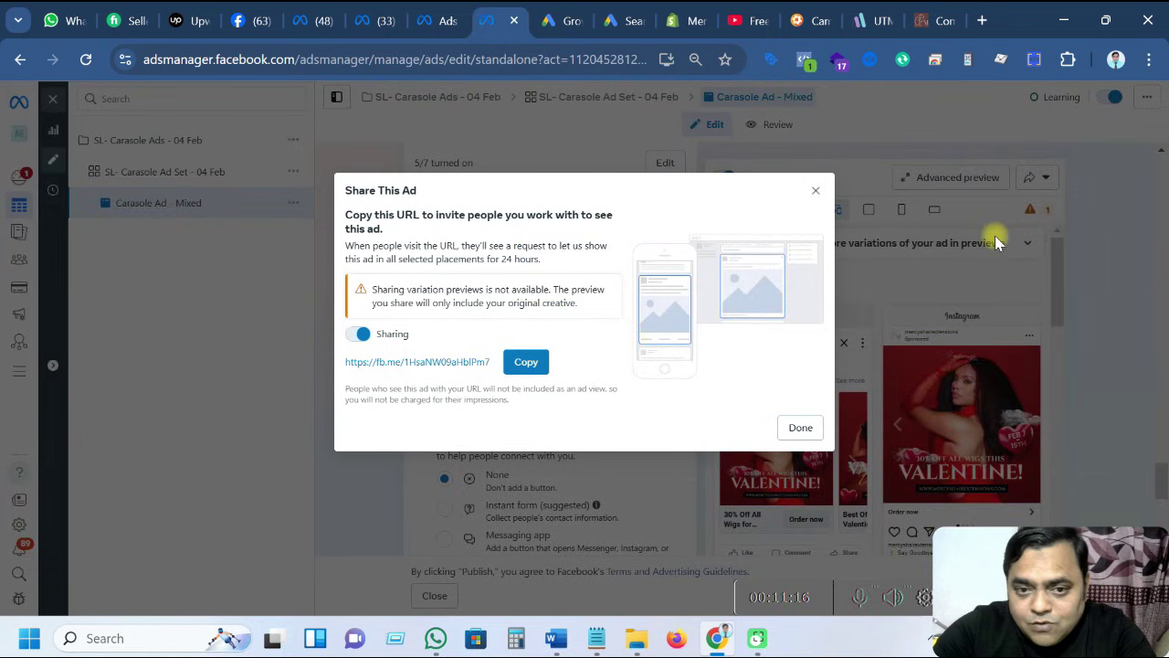
{"action": "left_click", "coordinate": [514, 360]}
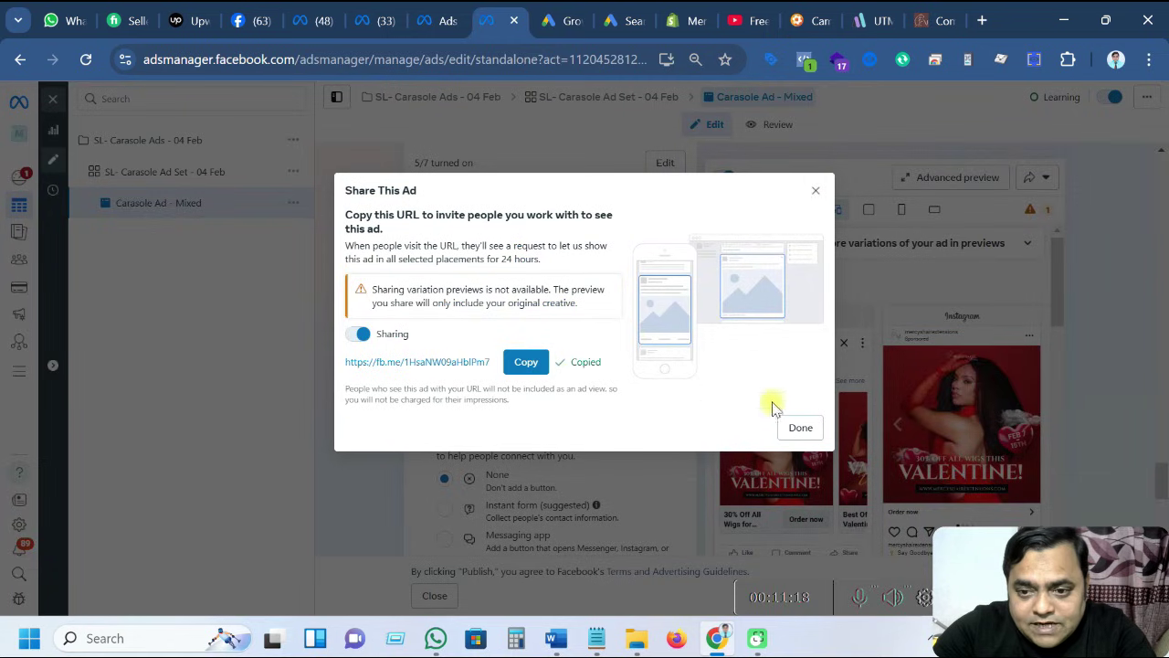
{"action": "left_click", "coordinate": [801, 427]}
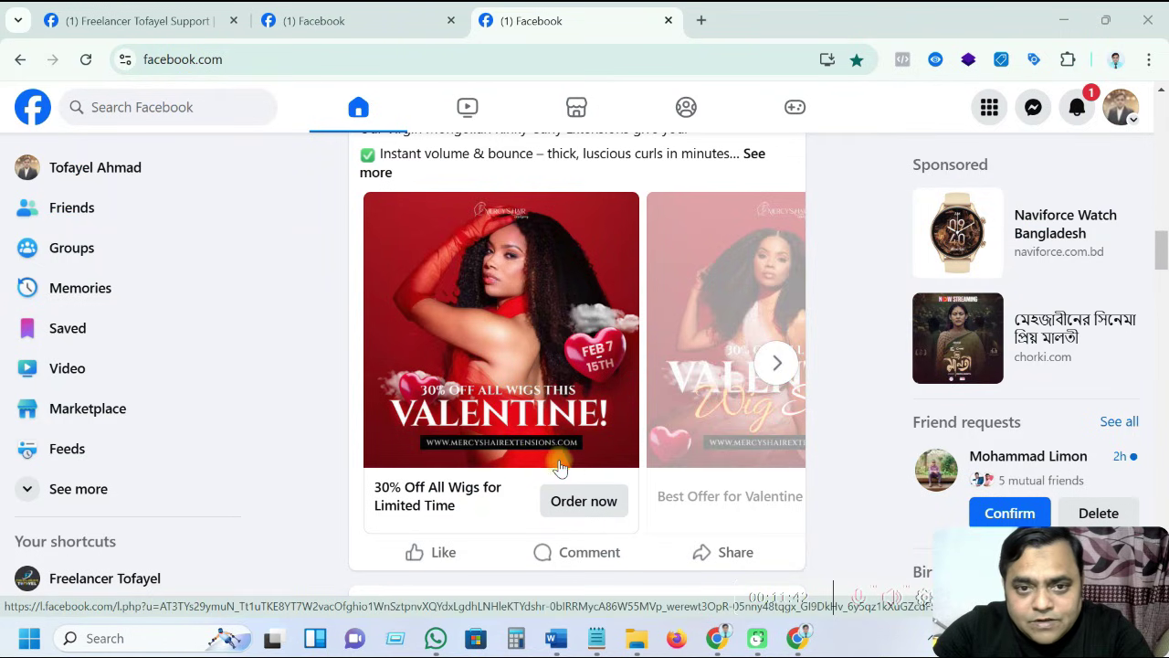
Open the landing page of the Valentine carousel ad in the Facebook feed through the first card's Order now link.
{"action": "scroll", "coordinate": [559, 466], "scroll_direction": "up", "scroll_amount": 1}
{"action": "scroll", "coordinate": [560, 466], "scroll_direction": "down", "scroll_amount": 1}
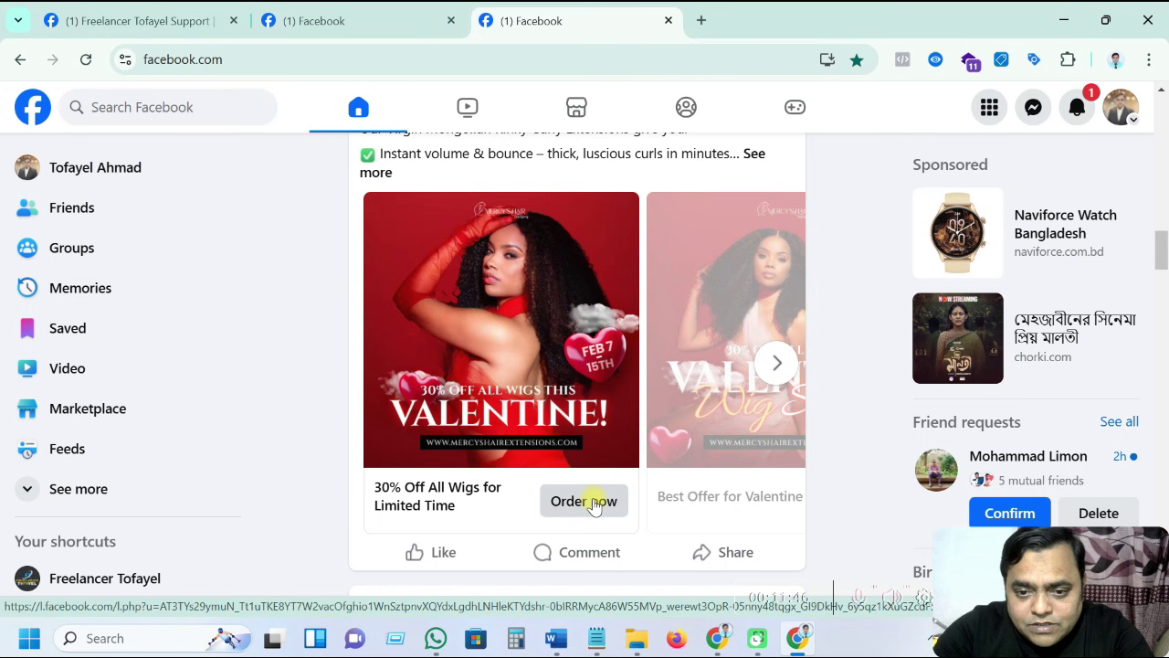
{"action": "left_click", "coordinate": [582, 509]}
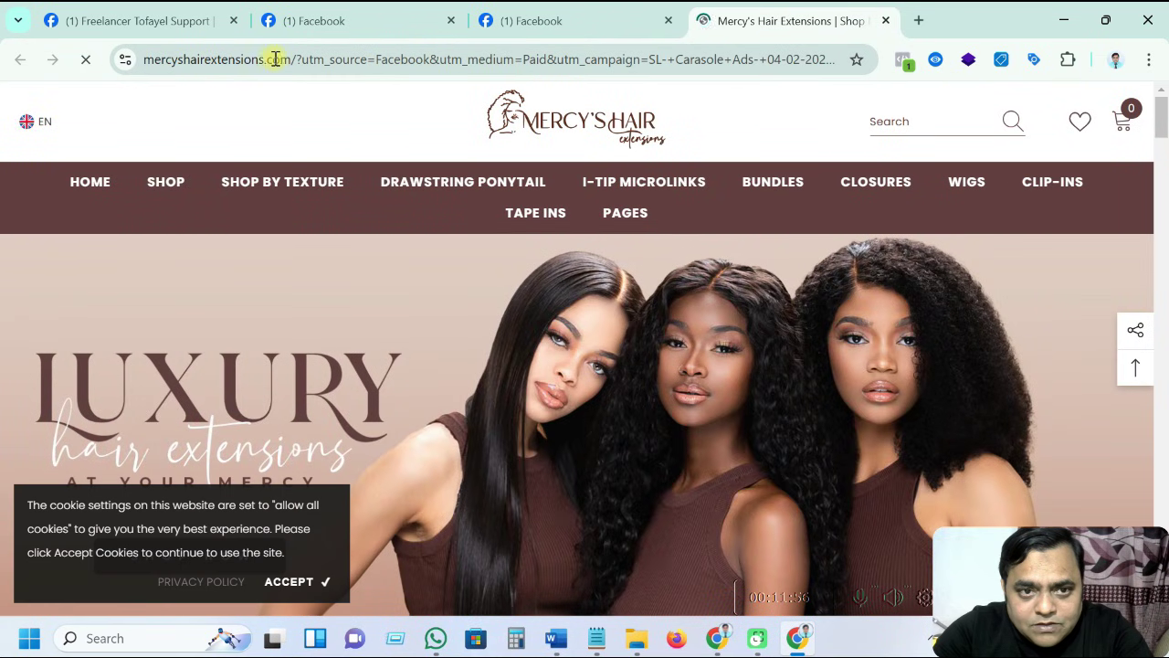
Highlight the domain in the landing page's address and read on through its UTM parameters to the start of fbclid.
{"action": "left_click_drag", "start_coordinate": [289, 58], "coordinate": [144, 58]}
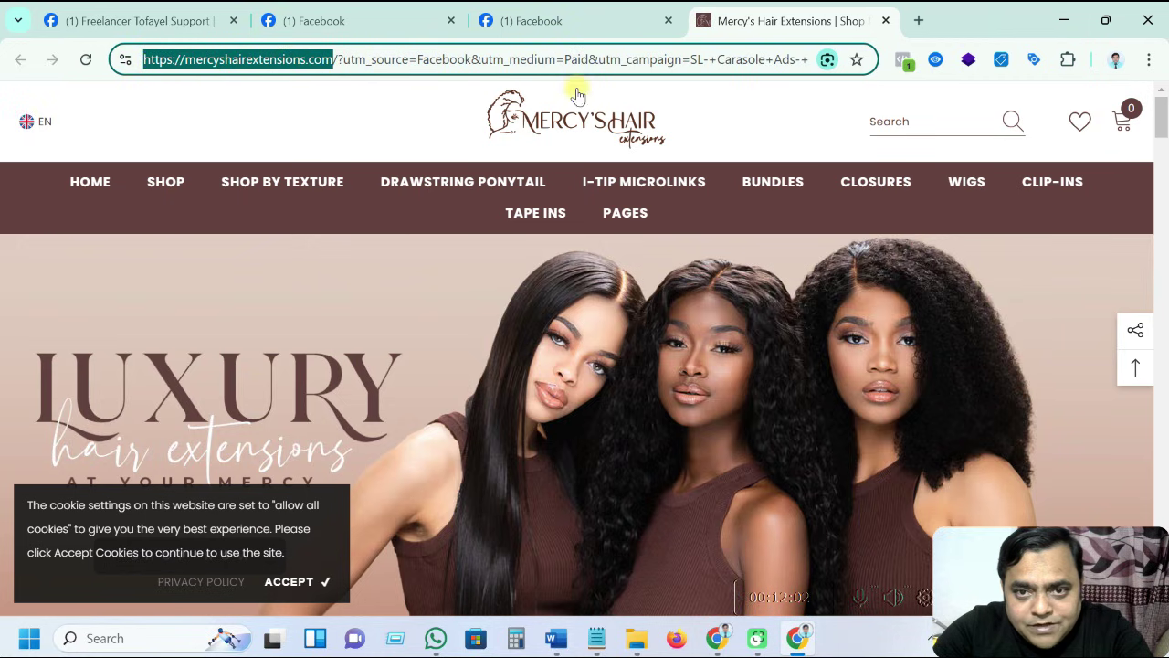
{"action": "left_click", "coordinate": [726, 60]}
{"action": "key", "text": "Right"}
{"action": "key", "text": "Right"}
{"action": "key", "text": "Right"}
{"action": "key", "text": "Right"}
{"action": "key", "text": "Right"}
{"action": "key", "text": "Right"}
{"action": "key", "text": "Right"}
{"action": "key", "text": "Right"}
{"action": "key", "text": "Right"}
{"action": "key", "text": "Right"}
{"action": "key", "text": "Right"}
{"action": "key", "text": "Right"}
{"action": "key", "text": "Right"}
{"action": "key", "text": "Right"}
{"action": "key", "text": "Right"}
{"action": "key", "text": "Right"}
{"action": "key", "text": "Right"}
{"action": "key", "text": "Right"}
{"action": "key", "text": "Right"}
{"action": "key", "text": "Right"}
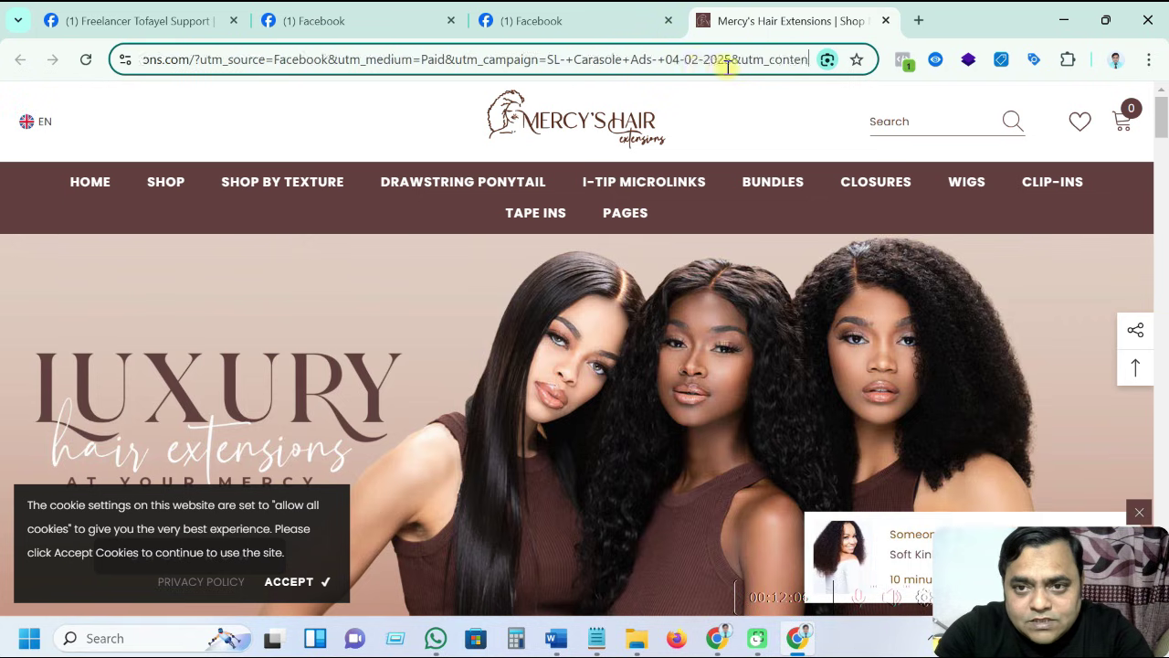
{"action": "key", "text": "Right"}
{"action": "key", "text": "Right"}
{"action": "key", "text": "Right"}
{"action": "key", "text": "Right"}
{"action": "key", "text": "Right"}
{"action": "key", "text": "Right"}
{"action": "key", "text": "Right"}
{"action": "key", "text": "Right"}
{"action": "key", "text": "Right"}
{"action": "key", "text": "Right"}
{"action": "key", "text": "Right"}
{"action": "key", "text": "Right"}
{"action": "key", "text": "Right"}
{"action": "key", "text": "Right"}
{"action": "key", "text": "Right"}
{"action": "key", "text": "Right"}
{"action": "key", "text": "Right"}
{"action": "key", "text": "Right"}
{"action": "key", "text": "Right"}
{"action": "key", "text": "Right"}
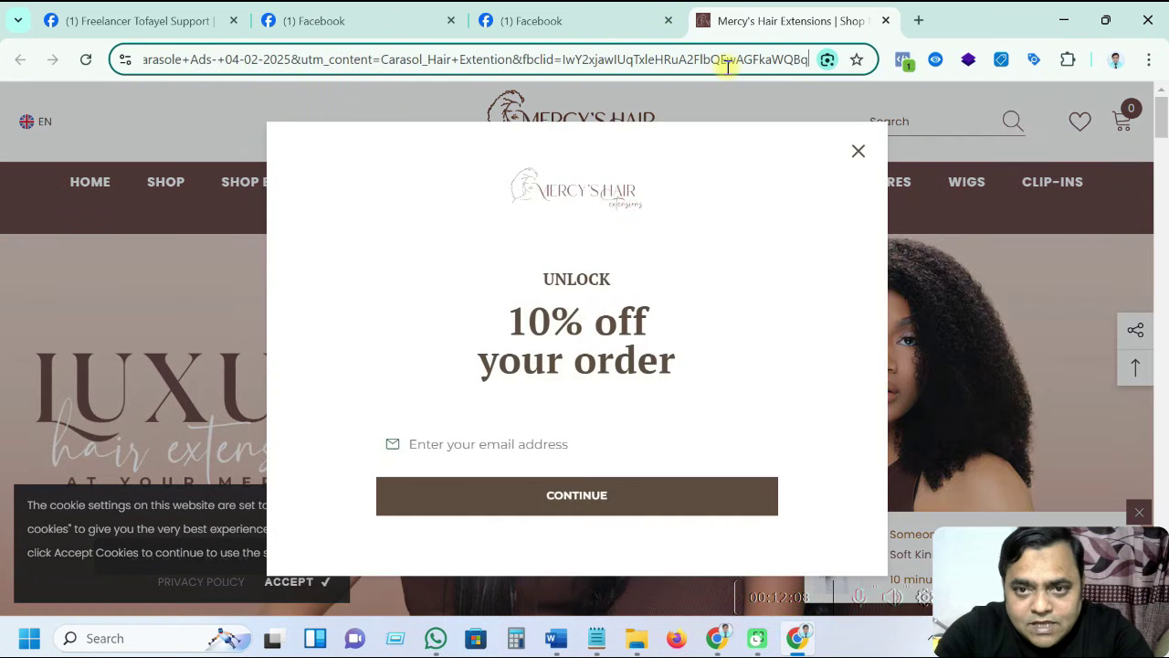
Dismiss the 10% off popup and examine the campaign_id and ad_id at the end of the landing page's address.
{"action": "left_click", "coordinate": [858, 150]}
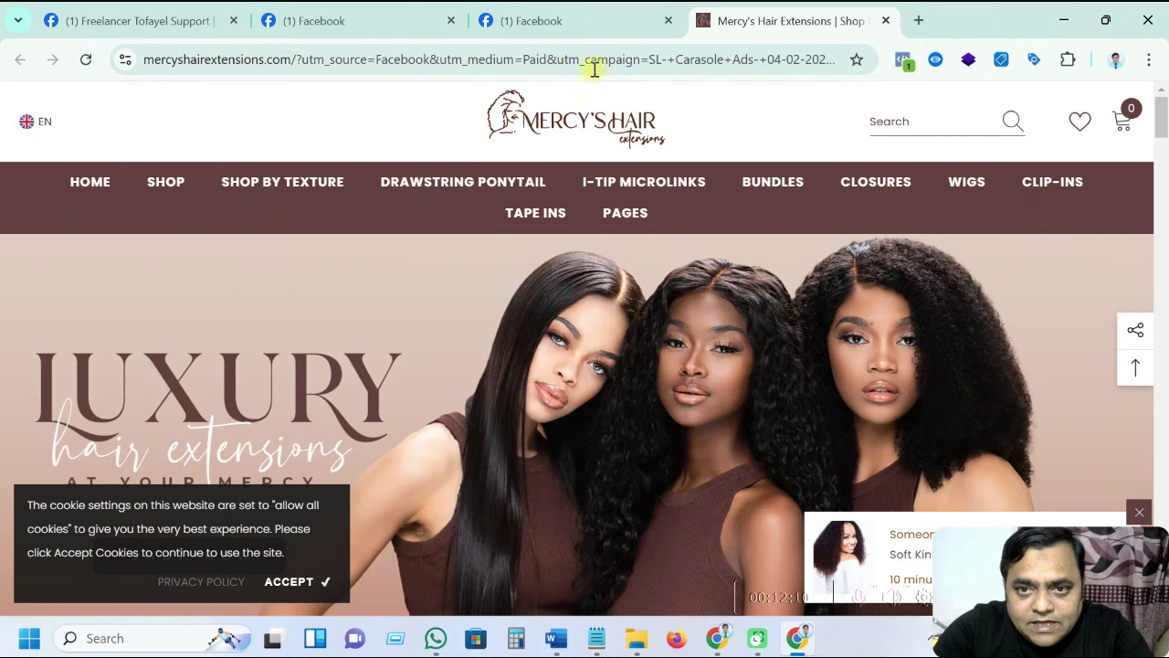
{"action": "triple_click", "coordinate": [743, 64]}
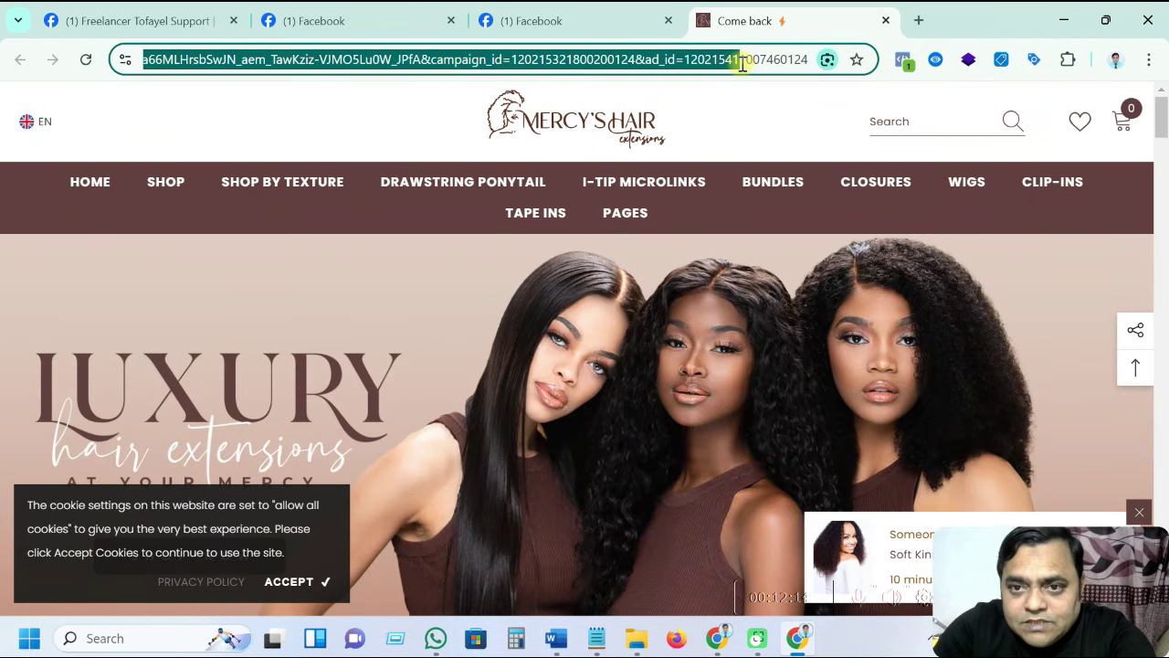
{"action": "triple_click", "coordinate": [743, 62]}
{"action": "double_click", "coordinate": [743, 62]}
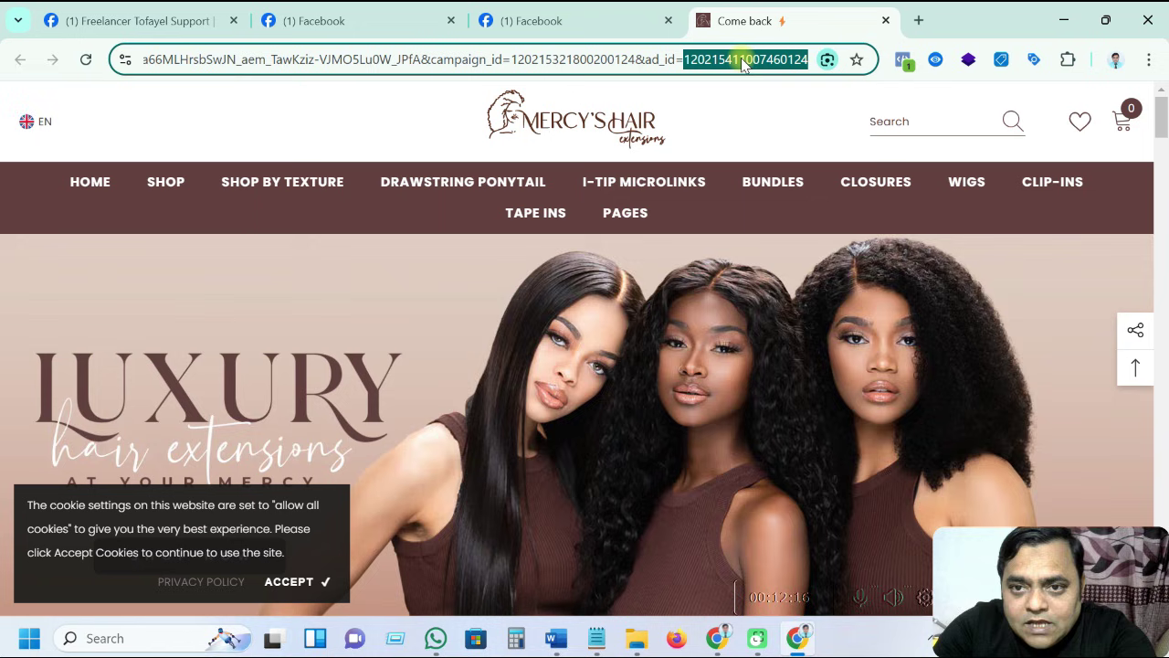
{"action": "left_click", "coordinate": [686, 59]}
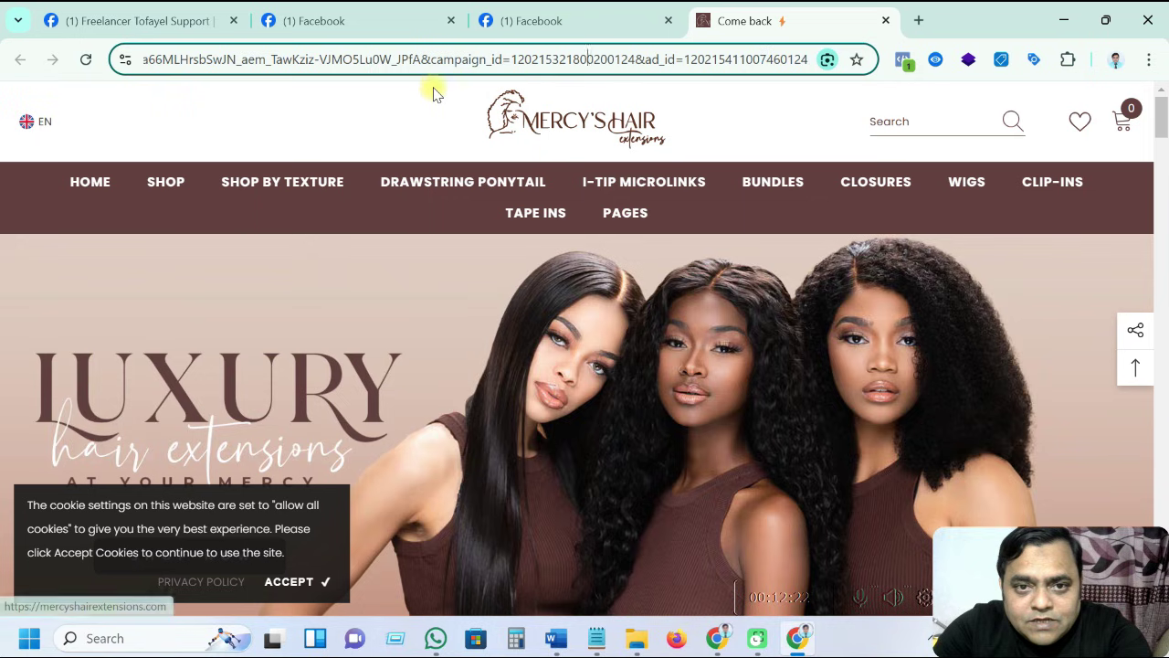
Read back through the landing page's address to utm_content and highlight the fbclid parameter name.
{"action": "key", "text": "Left"}
{"action": "key", "text": "Left"}
{"action": "key", "text": "Left"}
{"action": "key", "text": "Left"}
{"action": "key", "text": "Left"}
{"action": "key", "text": "Left"}
{"action": "key", "text": "Left"}
{"action": "key", "text": "Left"}
{"action": "key", "text": "Left"}
{"action": "key", "text": "Left"}
{"action": "key", "text": "Left"}
{"action": "key", "text": "Left"}
{"action": "key", "text": "Left"}
{"action": "key", "text": "Left"}
{"action": "key", "text": "Left"}
{"action": "key", "text": "Left"}
{"action": "key", "text": "Left"}
{"action": "key", "text": "Left"}
{"action": "key", "text": "Left"}
{"action": "key", "text": "Left"}
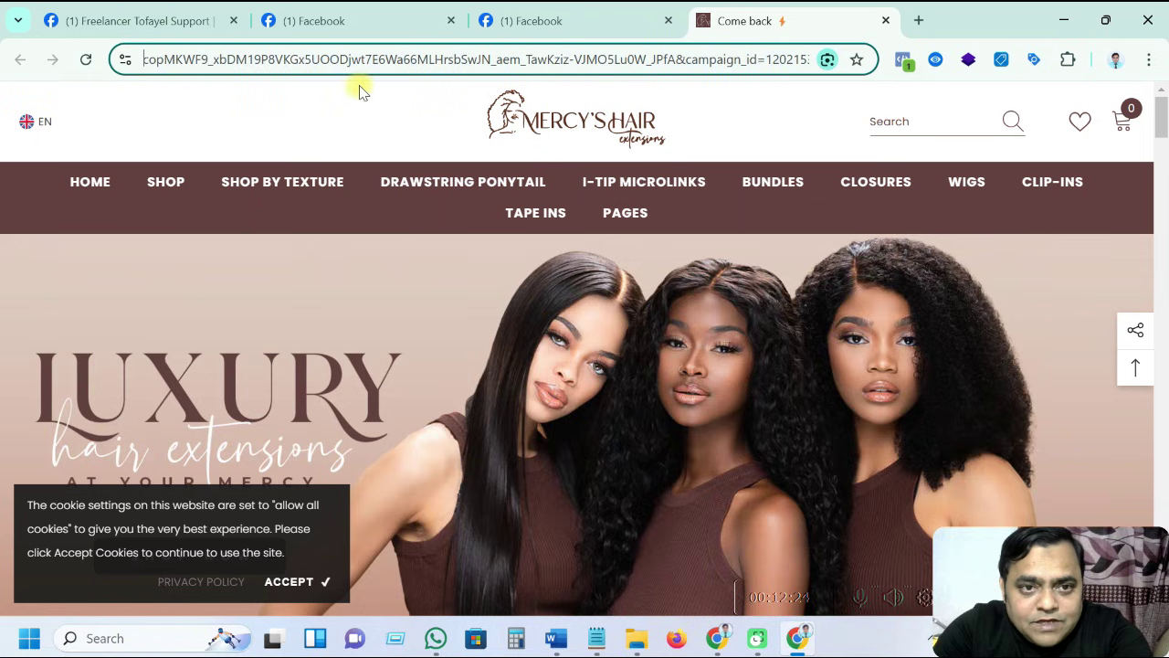
{"action": "key", "text": "Left"}
{"action": "key", "text": "Left"}
{"action": "key", "text": "Left"}
{"action": "key", "text": "Left"}
{"action": "key", "text": "Left"}
{"action": "key", "text": "Left"}
{"action": "key", "text": "Left"}
{"action": "key", "text": "Left"}
{"action": "key", "text": "Left"}
{"action": "key", "text": "Left"}
{"action": "key", "text": "Left"}
{"action": "key", "text": "Left"}
{"action": "key", "text": "Left"}
{"action": "key", "text": "Left"}
{"action": "key", "text": "Left"}
{"action": "key", "text": "Left"}
{"action": "key", "text": "Left"}
{"action": "key", "text": "Left"}
{"action": "key", "text": "Left"}
{"action": "key", "text": "Left"}
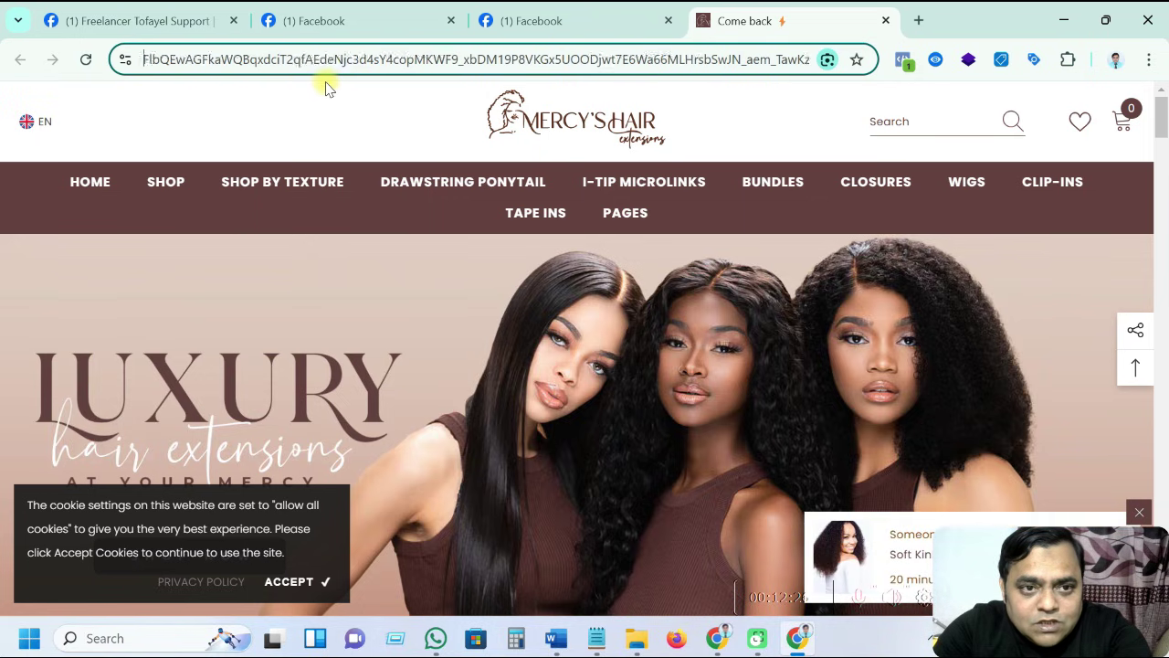
{"action": "key", "text": "Left"}
{"action": "key", "text": "Left"}
{"action": "key", "text": "Left"}
{"action": "key", "text": "Left"}
{"action": "key", "text": "Left"}
{"action": "key", "text": "Left"}
{"action": "key", "text": "Left"}
{"action": "key", "text": "Left"}
{"action": "key", "text": "Left"}
{"action": "key", "text": "Left"}
{"action": "key", "text": "Left"}
{"action": "key", "text": "Left"}
{"action": "key", "text": "Left"}
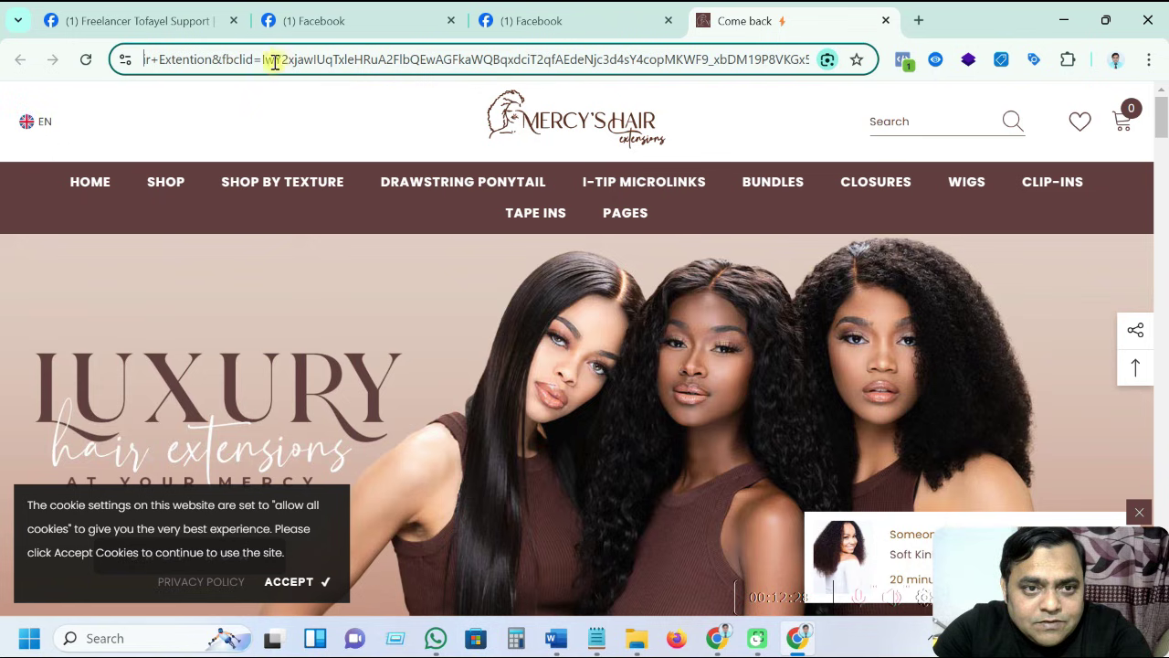
{"action": "left_click_drag", "start_coordinate": [221, 58], "coordinate": [253, 60]}
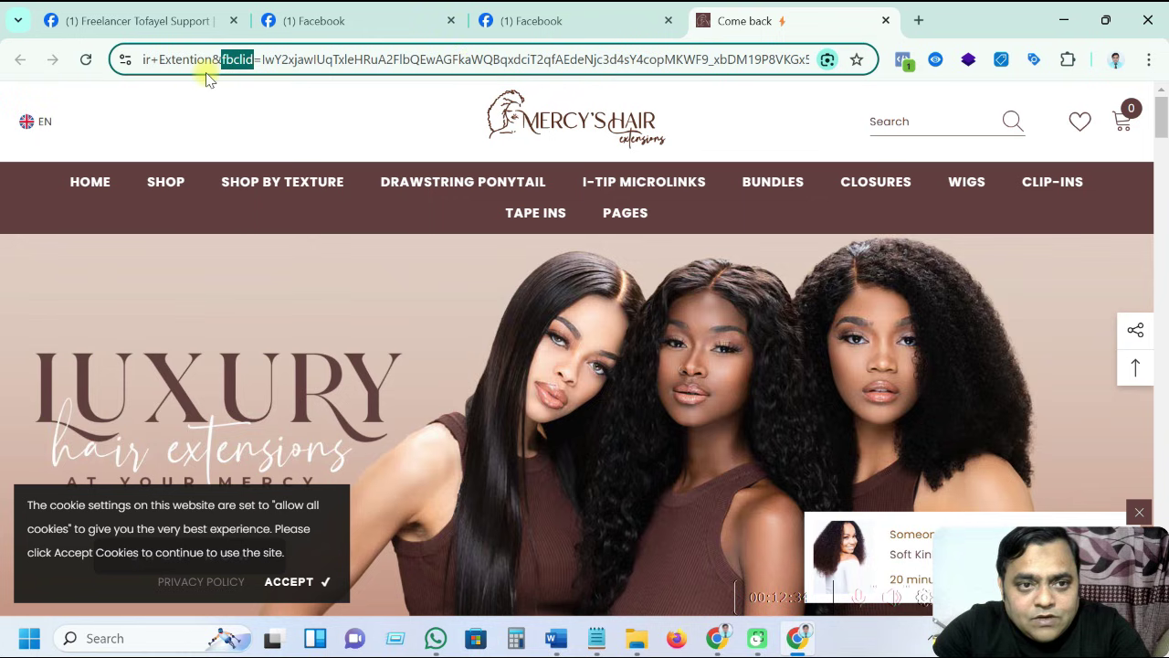
{"action": "left_click", "coordinate": [245, 60]}
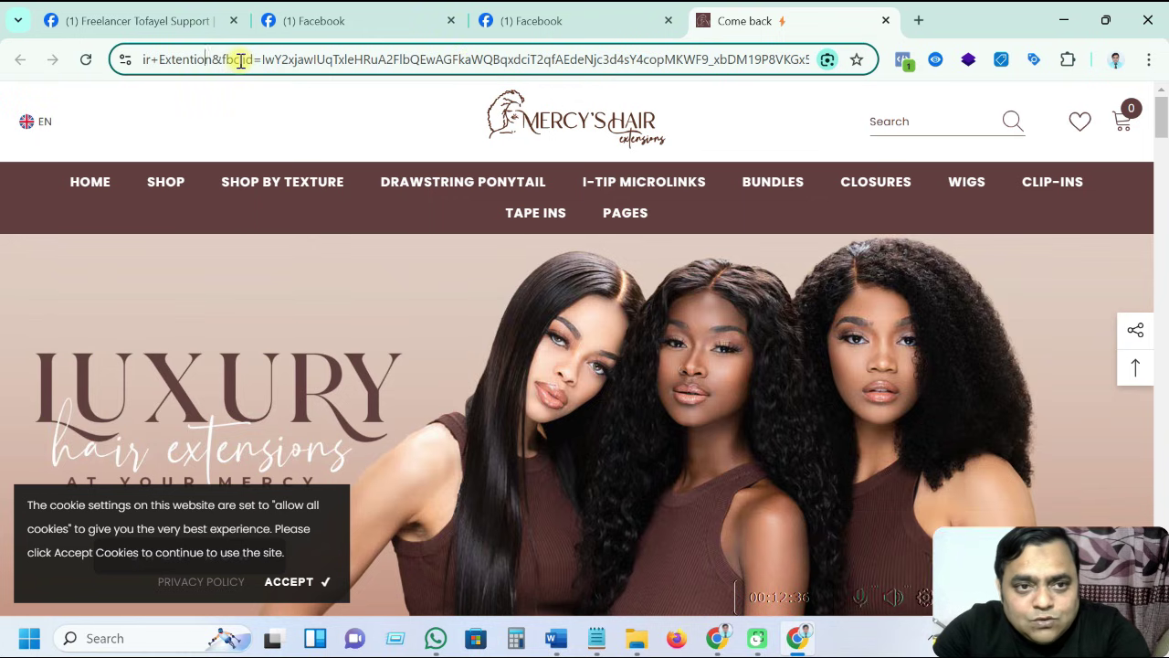
Read back through the landing page's address from utm_content to the end of the utm_campaign value.
{"action": "key", "text": "Left"}
{"action": "key", "text": "Left"}
{"action": "key", "text": "Left"}
{"action": "key", "text": "Left"}
{"action": "key", "text": "Left"}
{"action": "key", "text": "Left"}
{"action": "key", "text": "Left"}
{"action": "key", "text": "Left"}
{"action": "key", "text": "Left"}
{"action": "key", "text": "Left"}
{"action": "key", "text": "Left"}
{"action": "key", "text": "Left"}
{"action": "key", "text": "Left"}
{"action": "key", "text": "Left"}
{"action": "key", "text": "Left"}
{"action": "key", "text": "Left"}
{"action": "key", "text": "Left"}
{"action": "key", "text": "Left"}
{"action": "key", "text": "Left"}
{"action": "key", "text": "Left"}
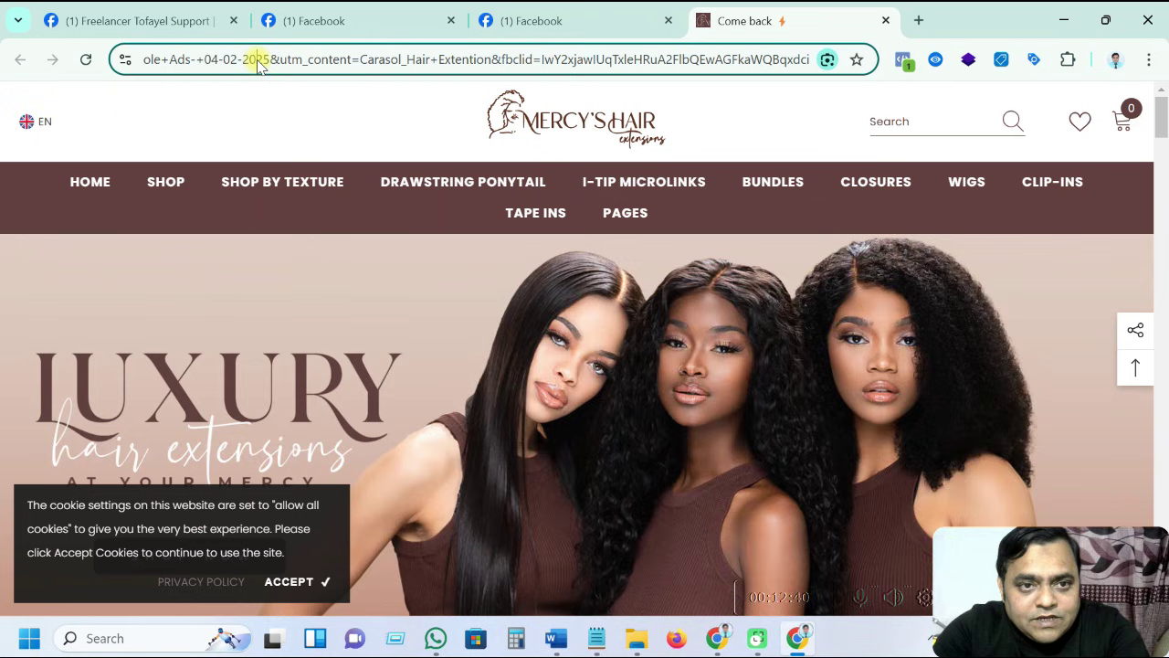
Copy the landing page's full address and paste it into the Word document UTM Builders Parameter A2Z.docx, a few lines below the utm_content line.
{"action": "key", "text": "ctrl+a"}
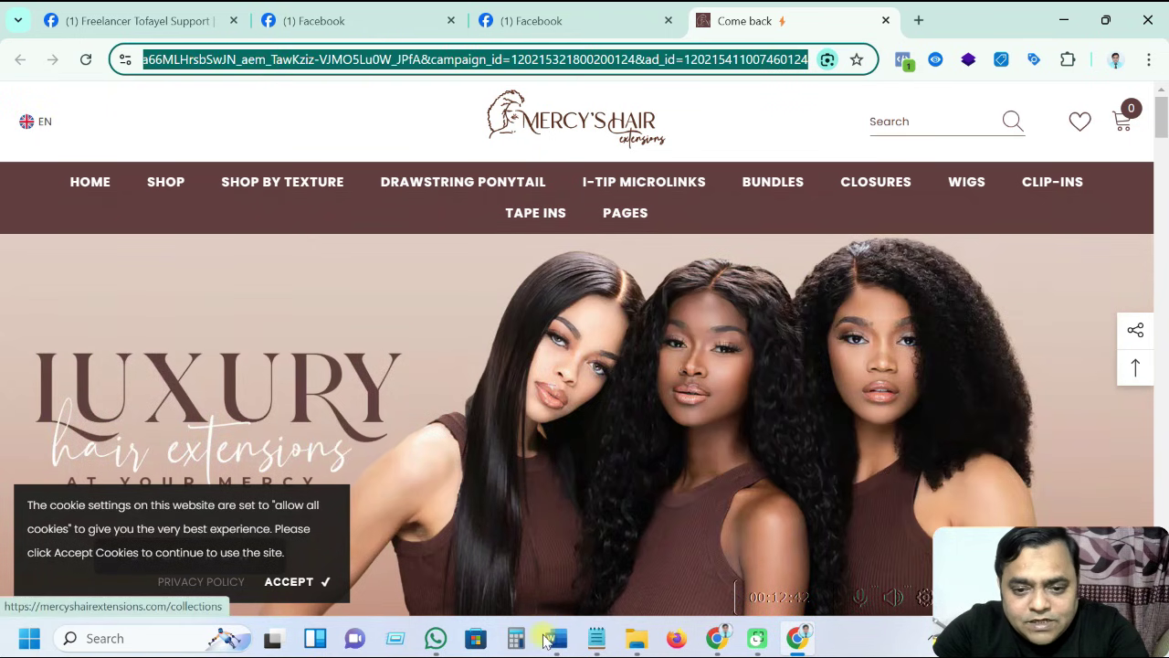
{"action": "left_click", "coordinate": [556, 638]}
{"action": "scroll", "coordinate": [731, 429], "scroll_direction": "down", "scroll_amount": 2}
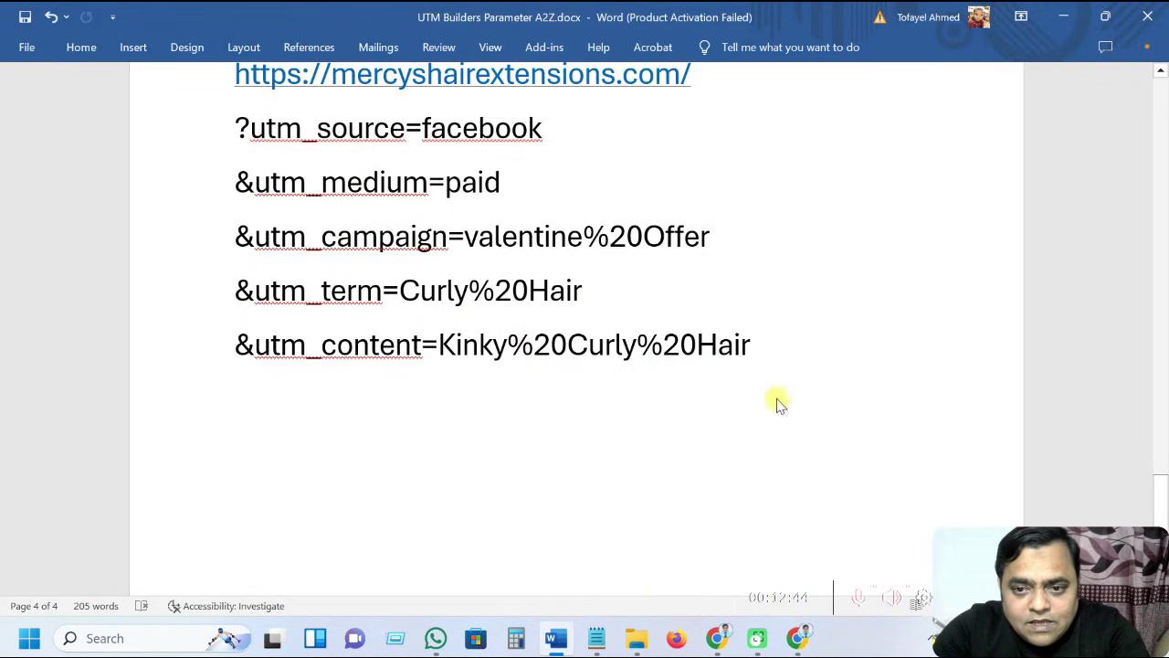
{"action": "key", "text": "Return"}
{"action": "key", "text": "Return"}
{"action": "key", "text": "Return"}
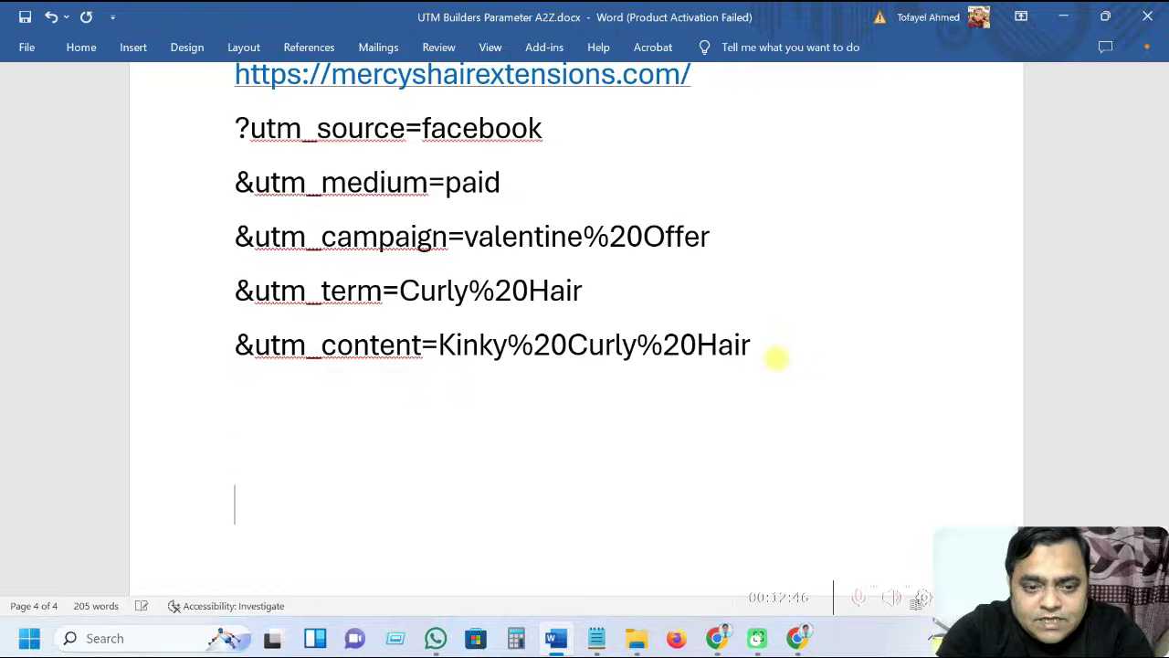
{"action": "key", "text": "ctrl+v"}
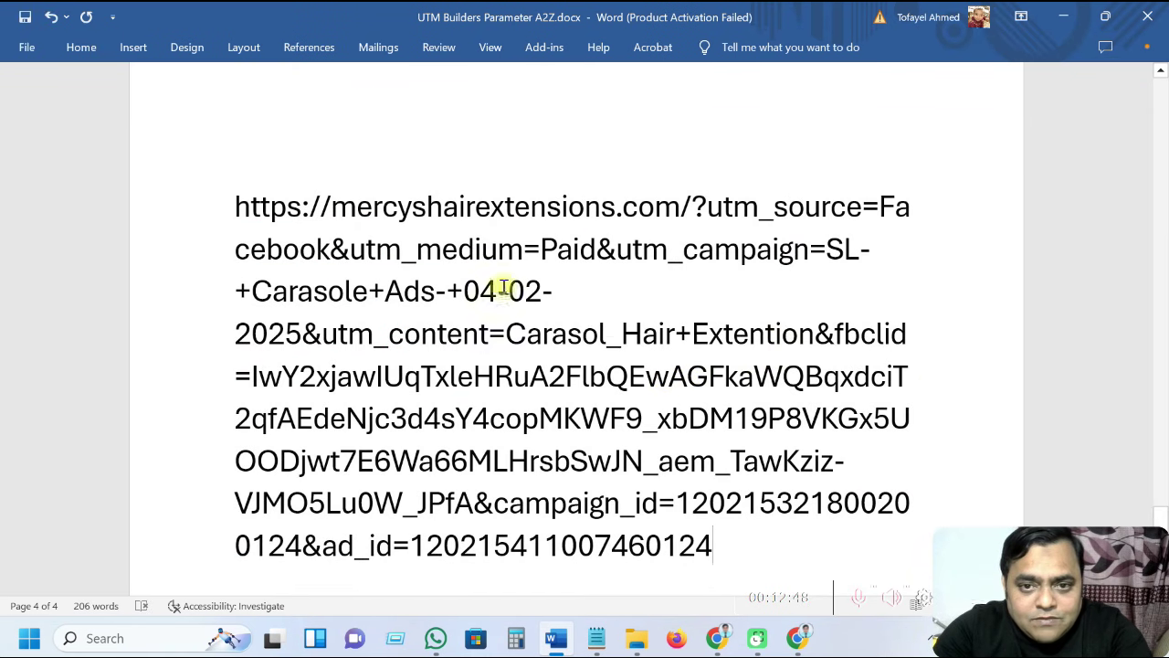
Split the pasted address into separate lines after the domain's question mark, before &utm_medium and before &utm_campaign.
{"action": "left_click_drag", "start_coordinate": [692, 204], "coordinate": [235, 203]}
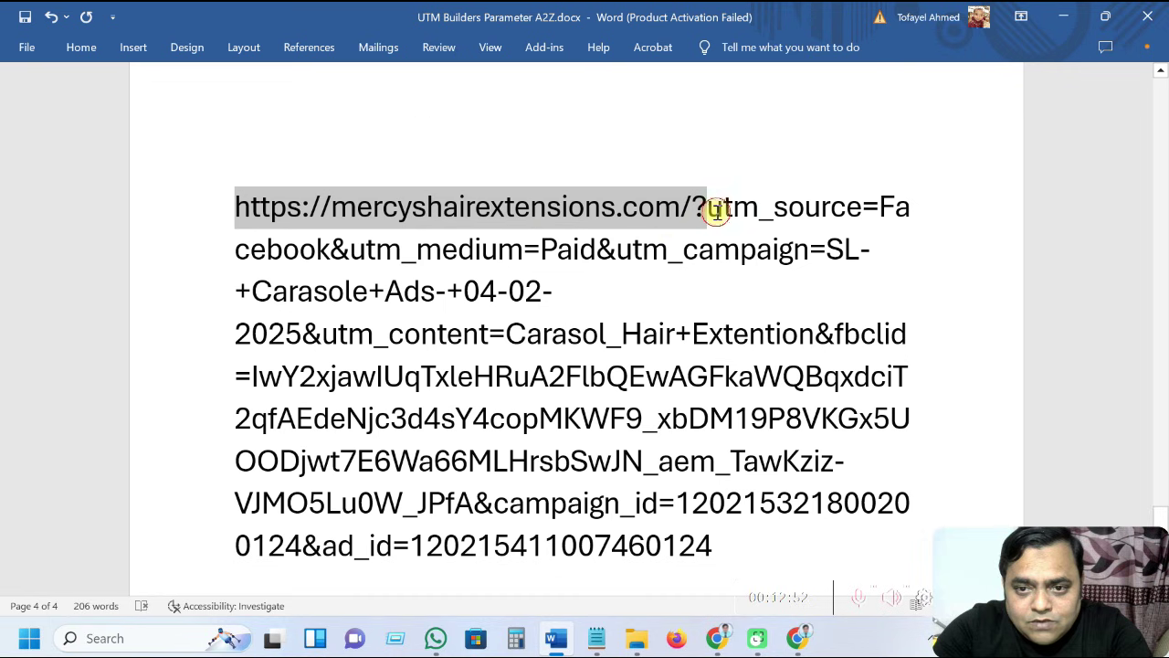
{"action": "left_click", "coordinate": [703, 210]}
{"action": "key", "text": "Return"}
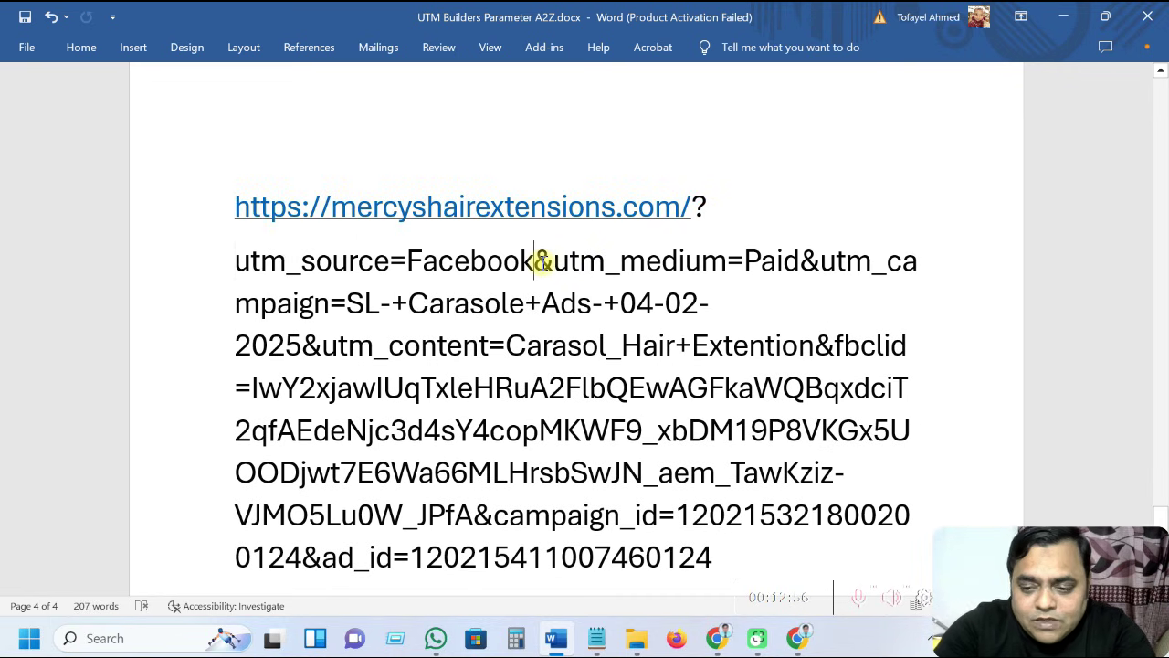
{"action": "left_click", "coordinate": [541, 261]}
{"action": "key", "text": "Return"}
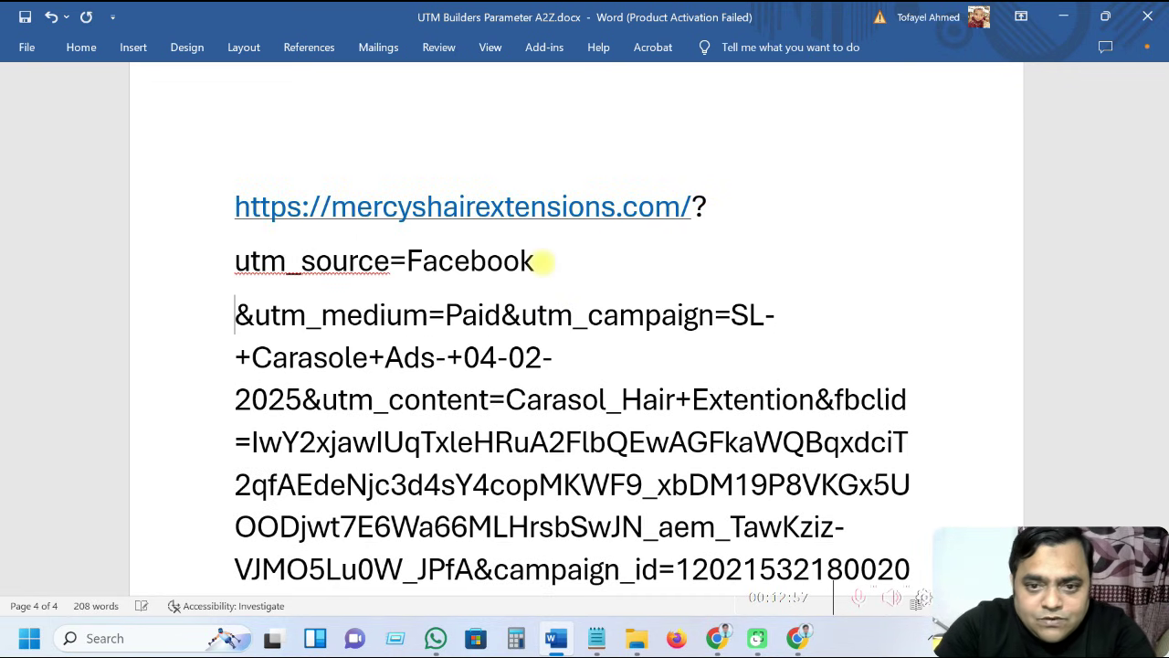
{"action": "left_click", "coordinate": [504, 314]}
{"action": "key", "text": "Return"}
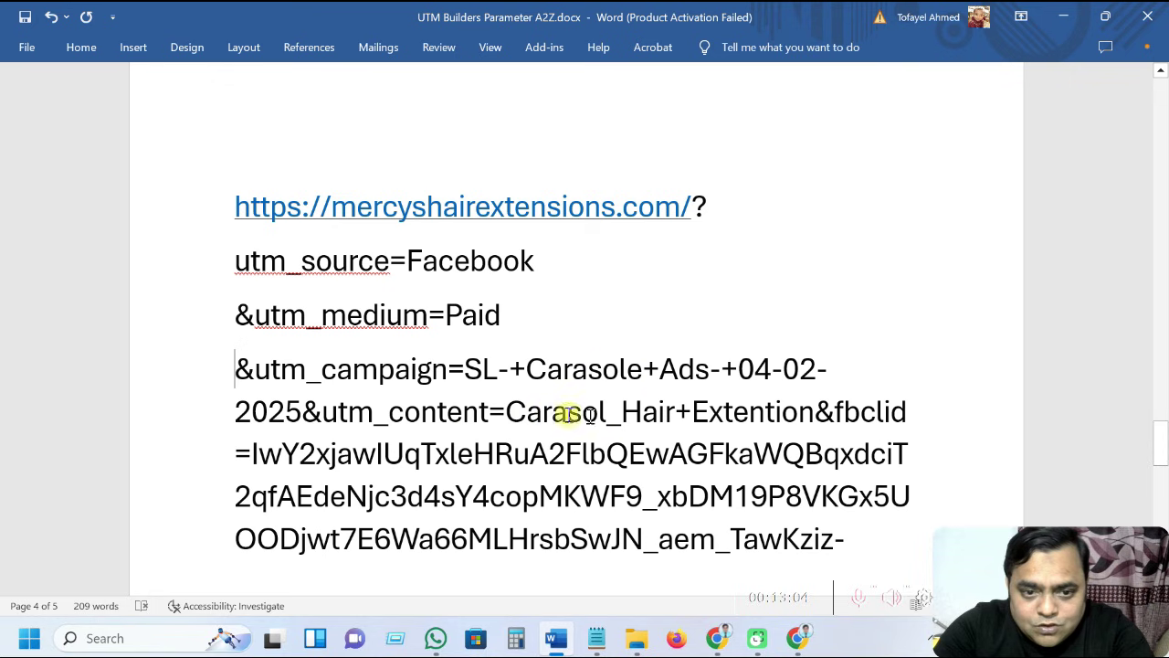
Break the pasted address before utm_content and set &fbclid apart from it with a blank line.
{"action": "left_click", "coordinate": [324, 413]}
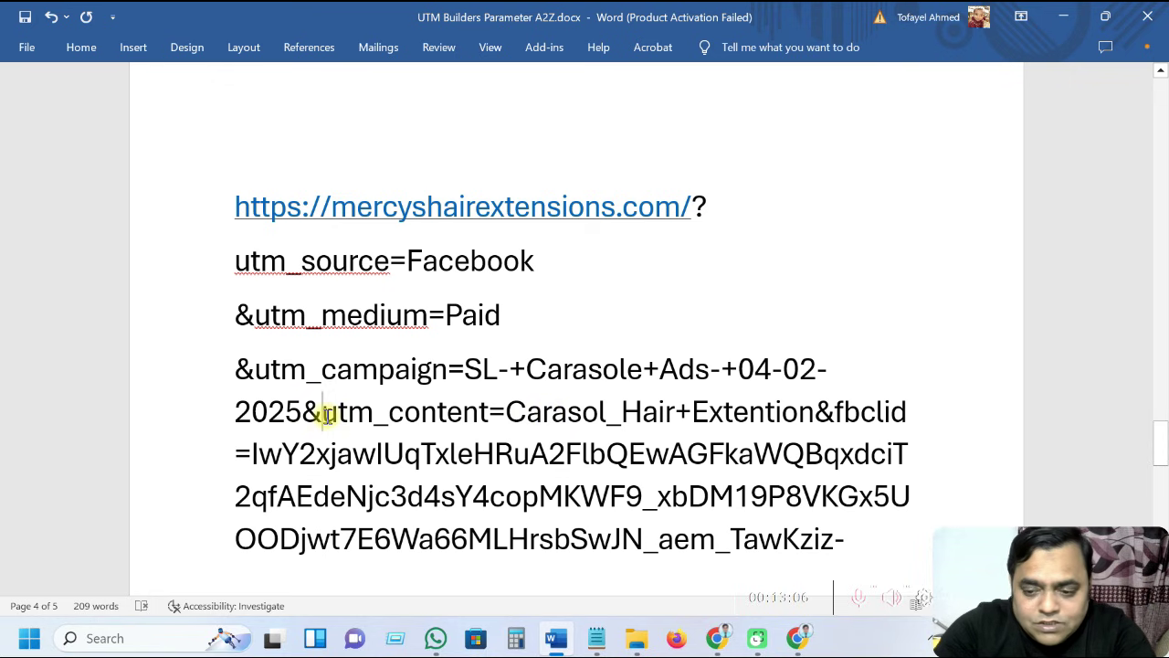
{"action": "key", "text": "Return"}
{"action": "scroll", "coordinate": [400, 342], "scroll_direction": "down", "scroll_amount": 1}
{"action": "scroll", "coordinate": [400, 342], "scroll_direction": "down", "scroll_amount": 1}
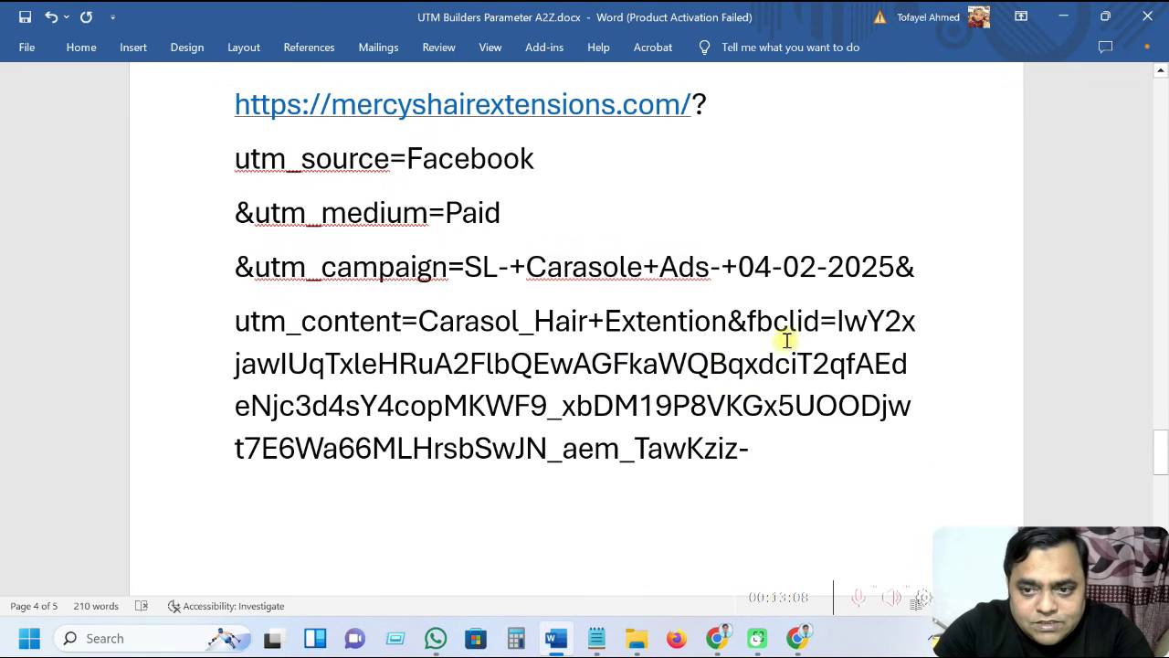
{"action": "left_click", "coordinate": [735, 321]}
{"action": "key", "text": "Return"}
{"action": "key", "text": "Return"}
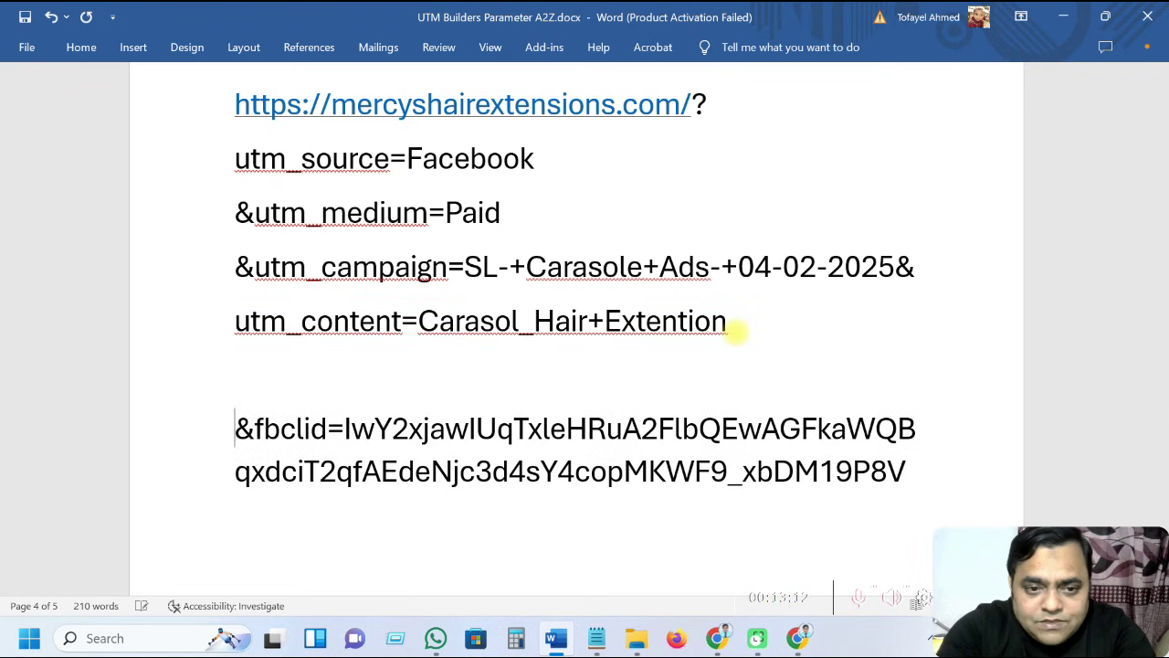
Examine the fbclid, campaign_id and ad_id parameters at the end of the pasted address.
{"action": "scroll", "coordinate": [749, 264], "scroll_direction": "down", "scroll_amount": 3}
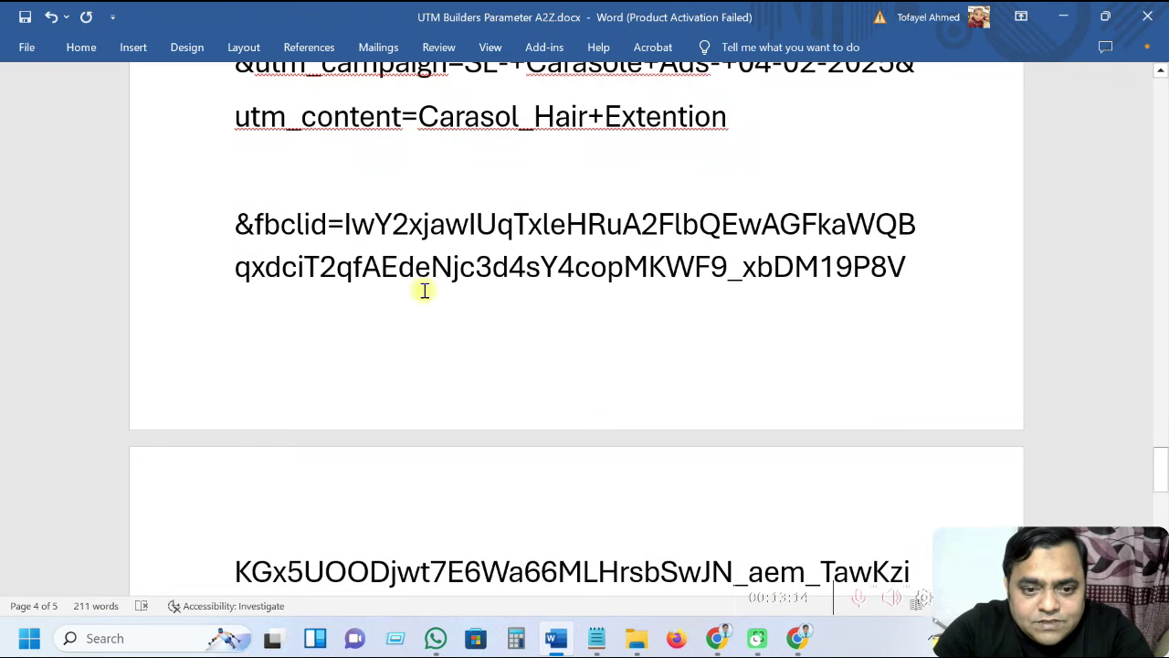
{"action": "scroll", "coordinate": [464, 417], "scroll_direction": "down", "scroll_amount": 1}
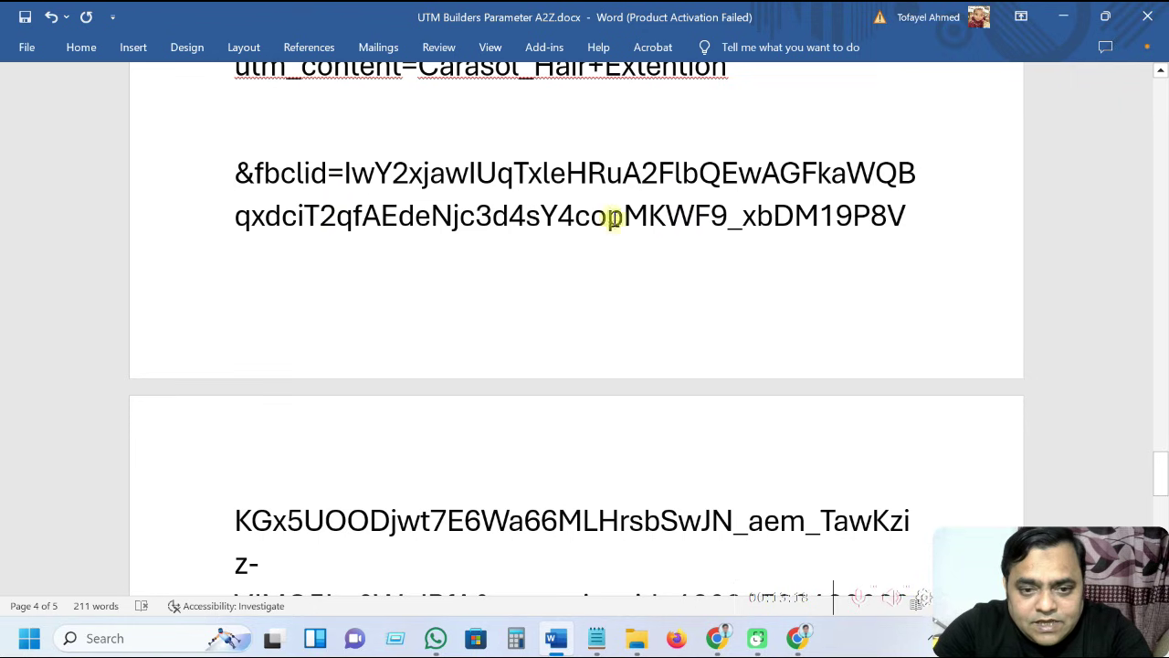
{"action": "scroll", "coordinate": [402, 476], "scroll_direction": "down", "scroll_amount": 2}
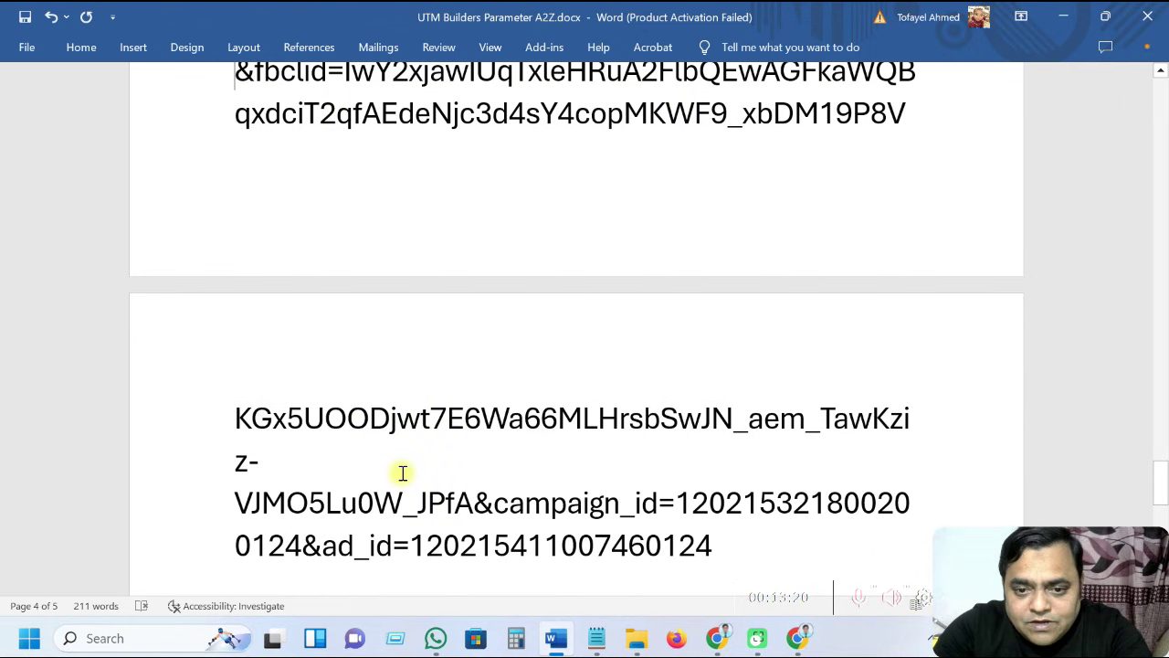
{"action": "scroll", "coordinate": [399, 452], "scroll_direction": "up", "scroll_amount": 1}
{"action": "scroll", "coordinate": [530, 503], "scroll_direction": "down", "scroll_amount": 2}
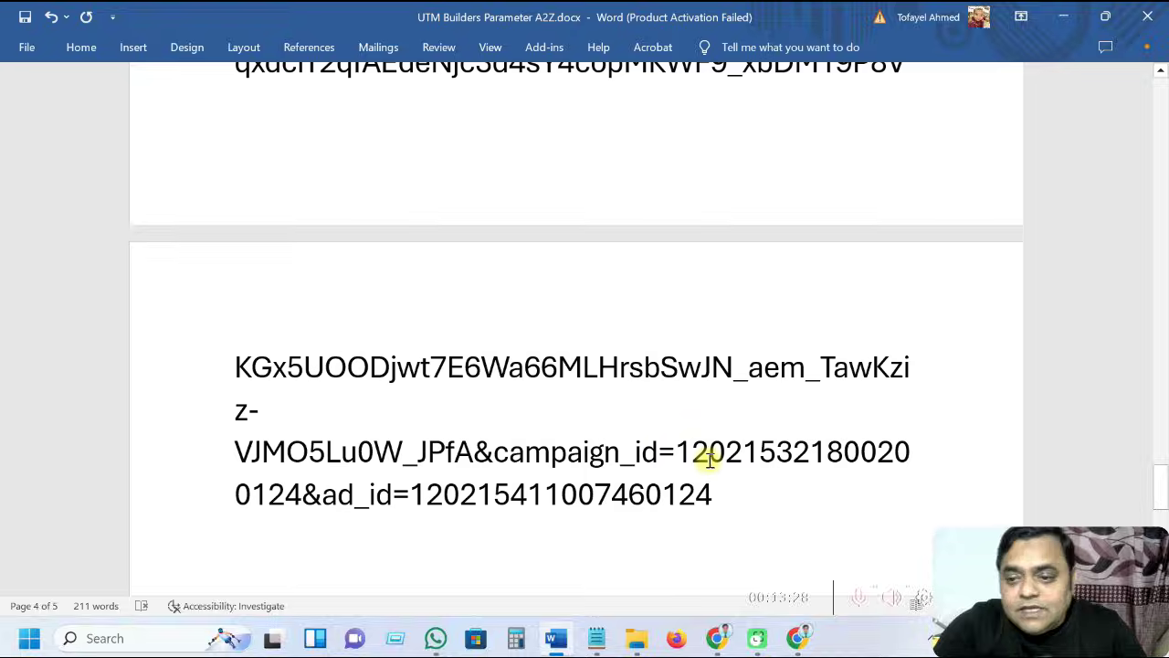
{"action": "scroll", "coordinate": [615, 466], "scroll_direction": "up", "scroll_amount": 5}
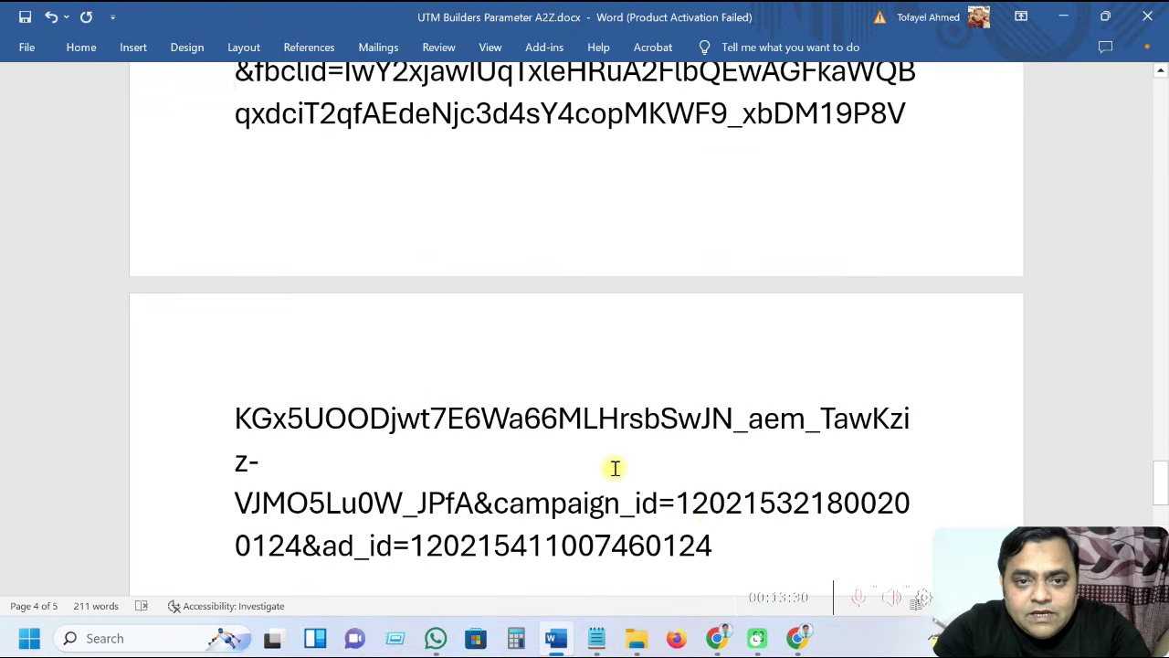
{"action": "scroll", "coordinate": [615, 466], "scroll_direction": "down", "scroll_amount": 4}
{"action": "scroll", "coordinate": [615, 466], "scroll_direction": "down", "scroll_amount": 1}
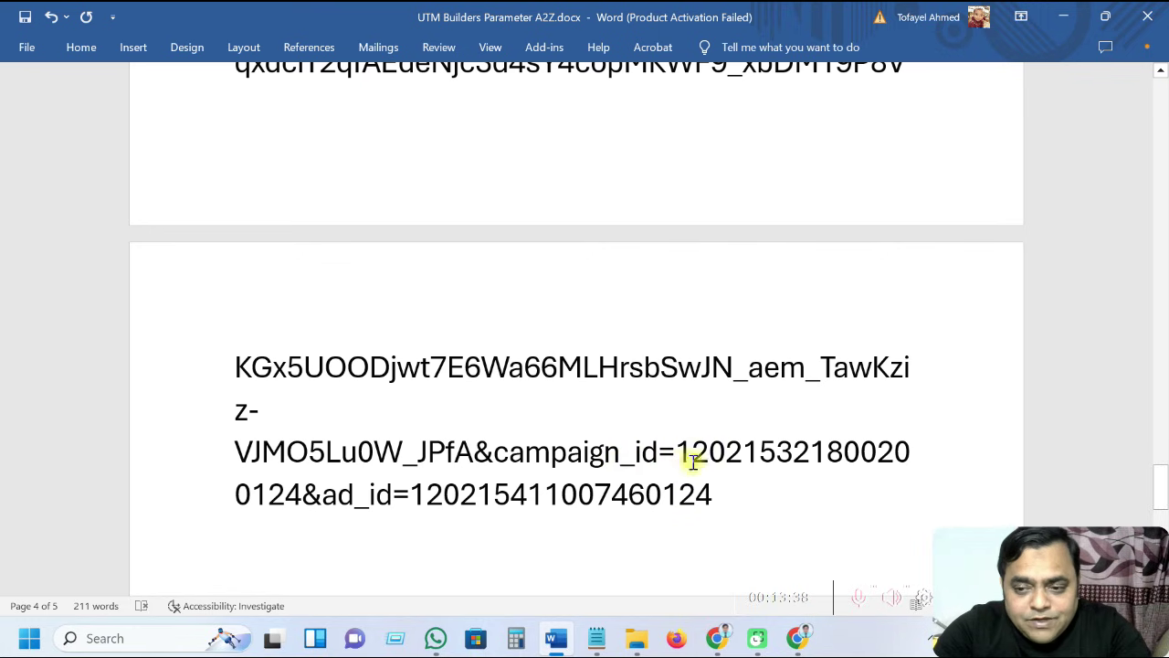
{"action": "key", "text": "alt+Tab"}
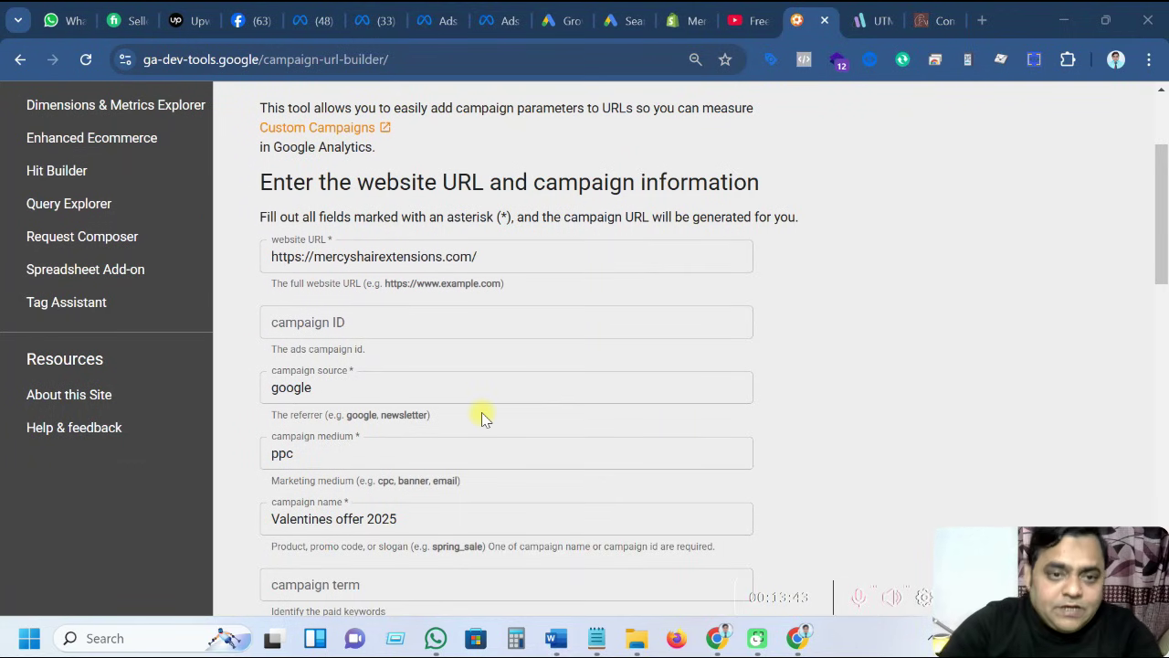
{"action": "scroll", "coordinate": [482, 416], "scroll_direction": "up", "scroll_amount": 3}
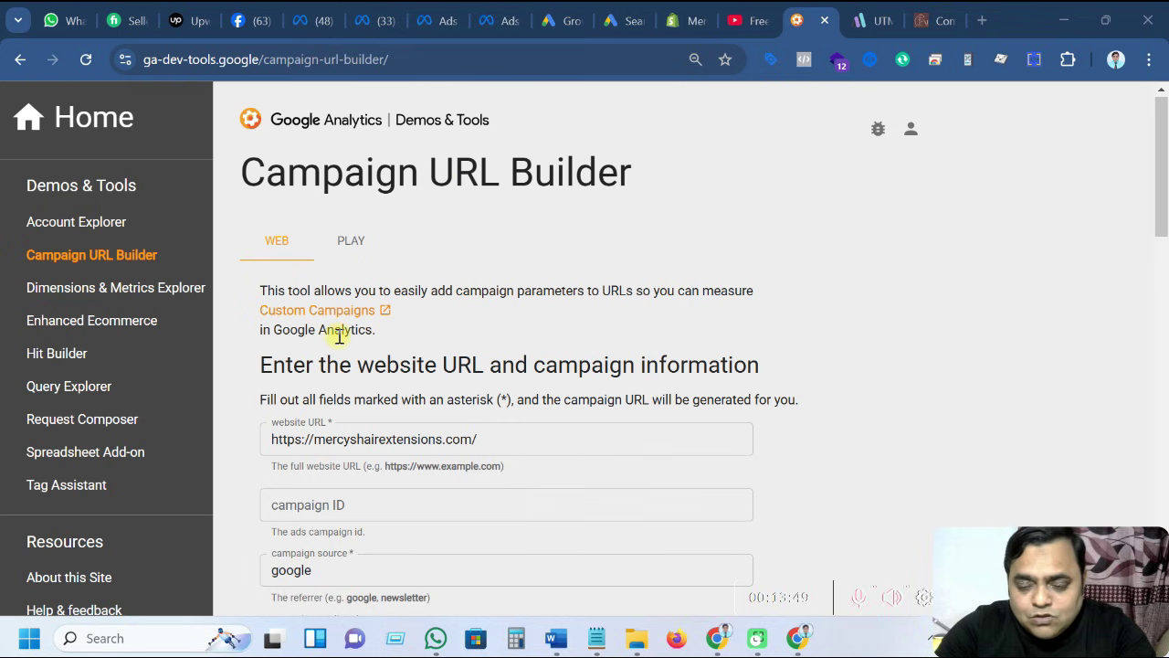
{"action": "scroll", "coordinate": [339, 335], "scroll_direction": "down", "scroll_amount": 2}
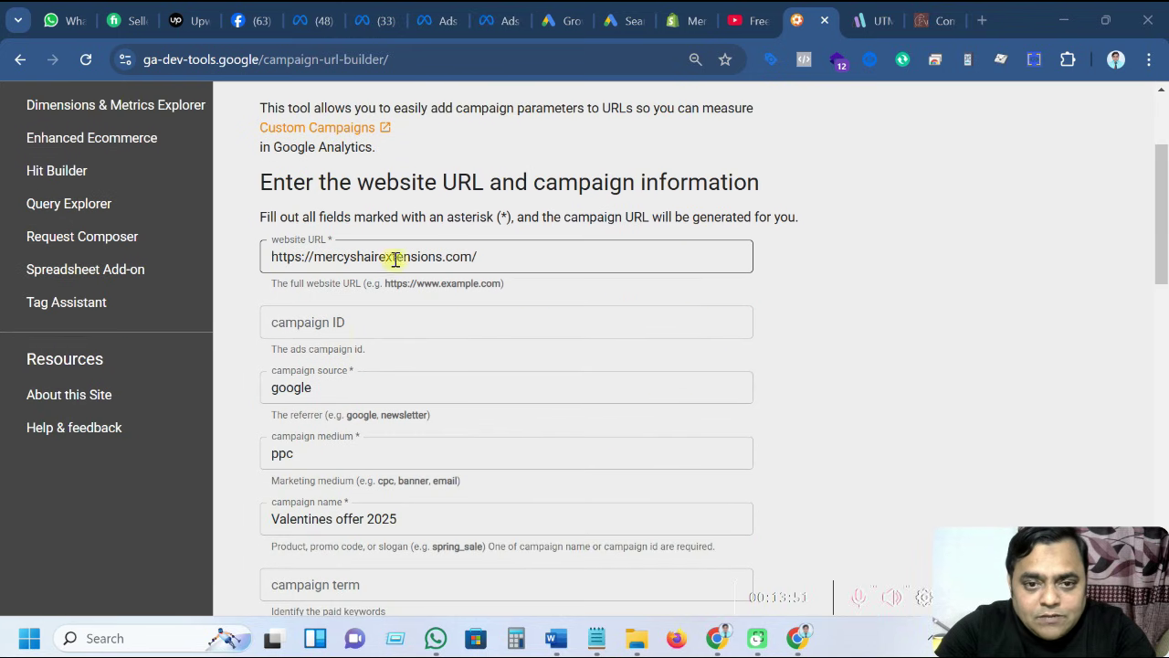
{"action": "left_click_drag", "start_coordinate": [489, 256], "coordinate": [272, 255]}
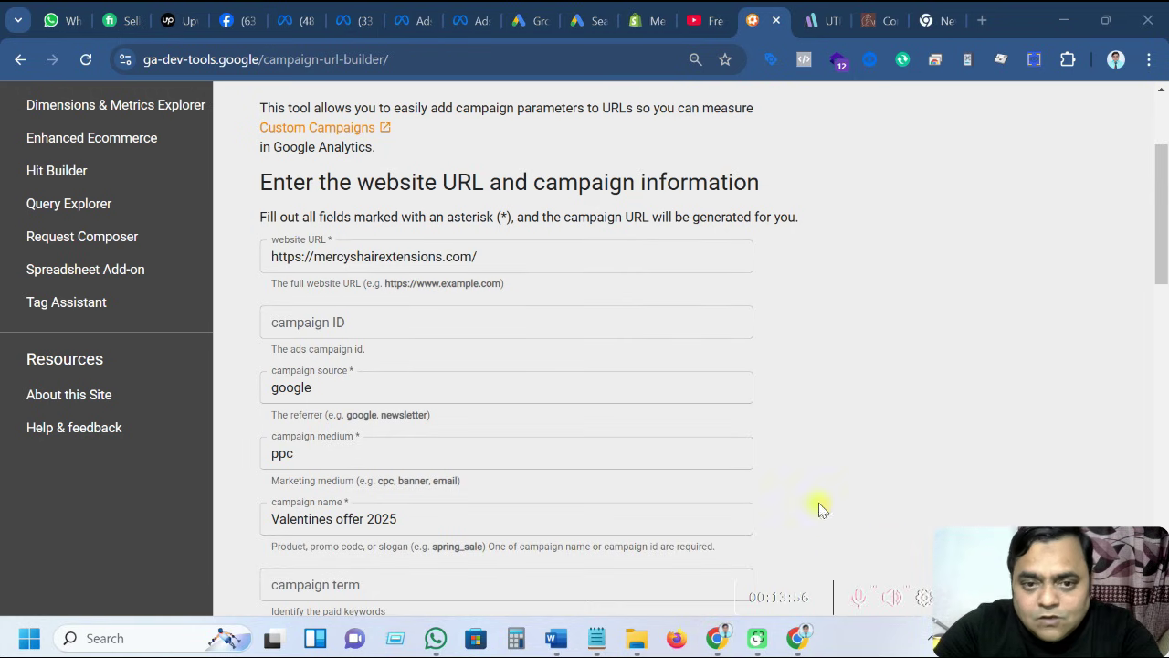
{"action": "left_click_drag", "start_coordinate": [484, 257], "coordinate": [265, 255]}
{"action": "type", "text": "https://growthadagency.com/"}
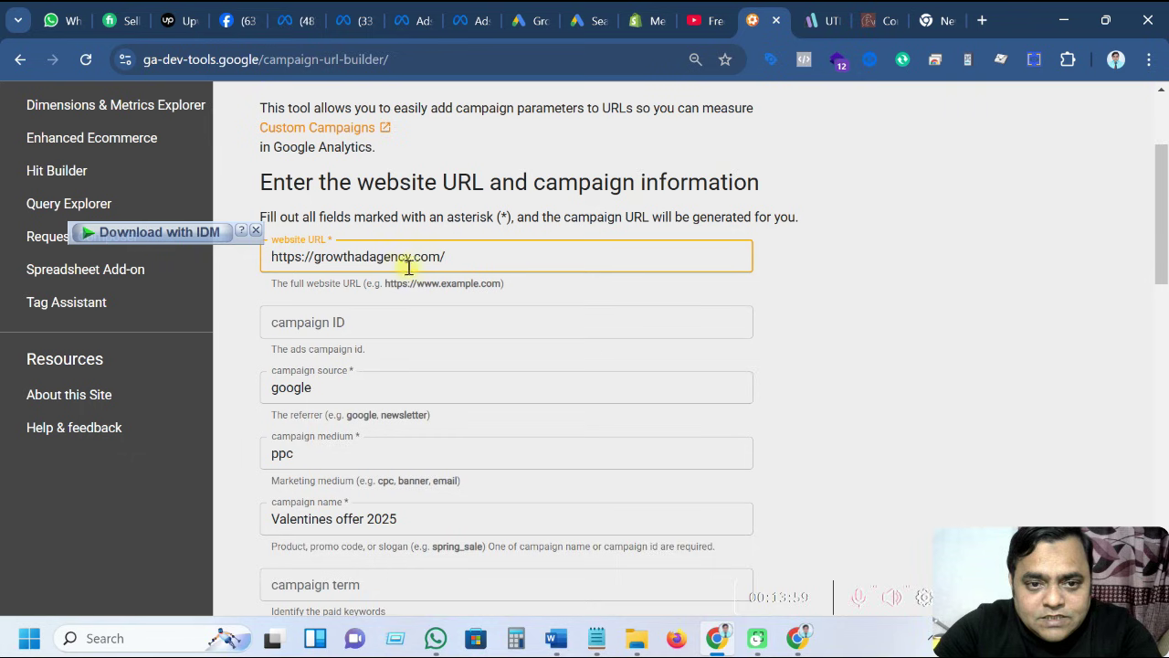
{"action": "left_click", "coordinate": [256, 232]}
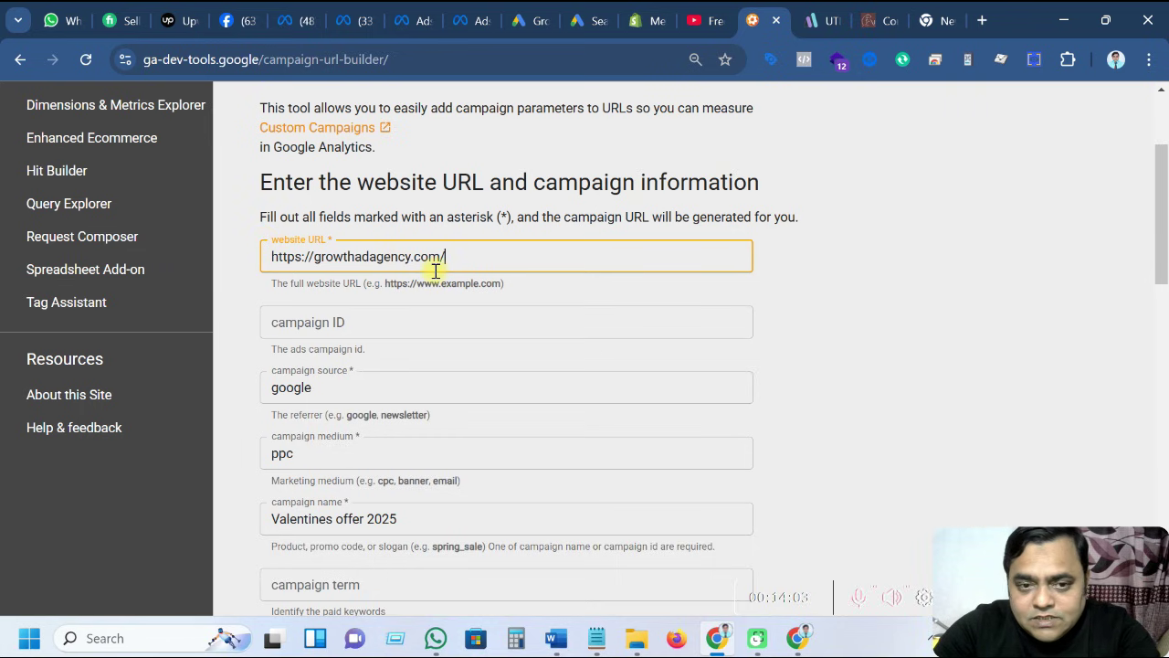
Examine the campaign medium and campaign name entries, highlighting each value in the form.
{"action": "scroll", "coordinate": [365, 345], "scroll_direction": "down", "scroll_amount": 1}
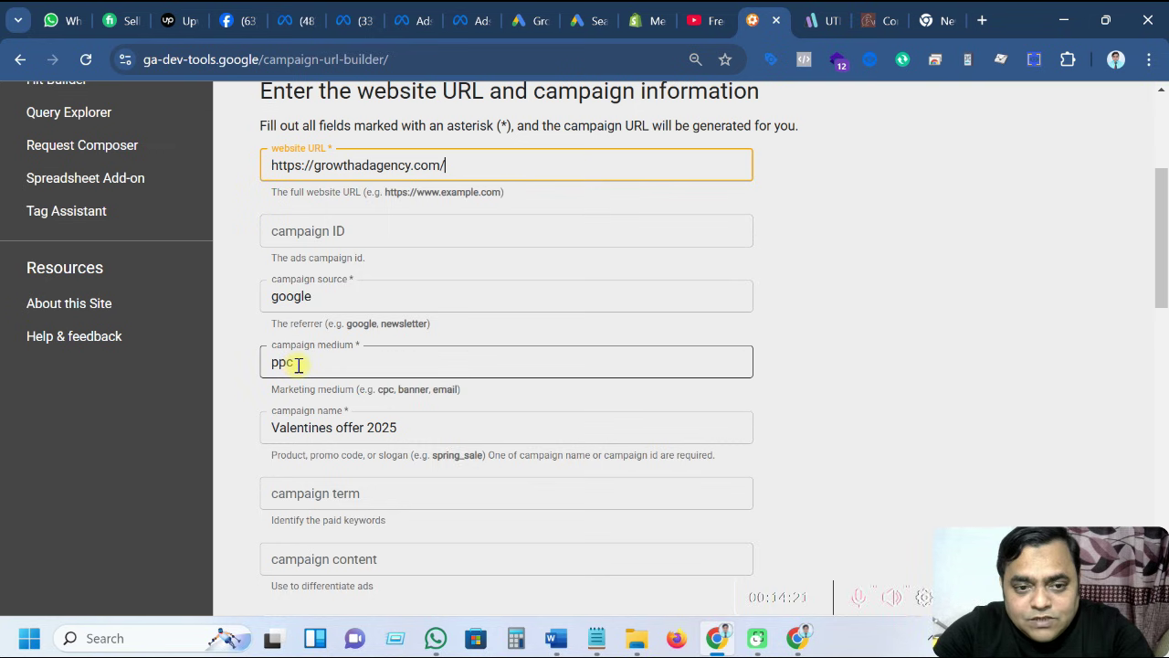
{"action": "left_click_drag", "start_coordinate": [297, 364], "coordinate": [242, 366]}
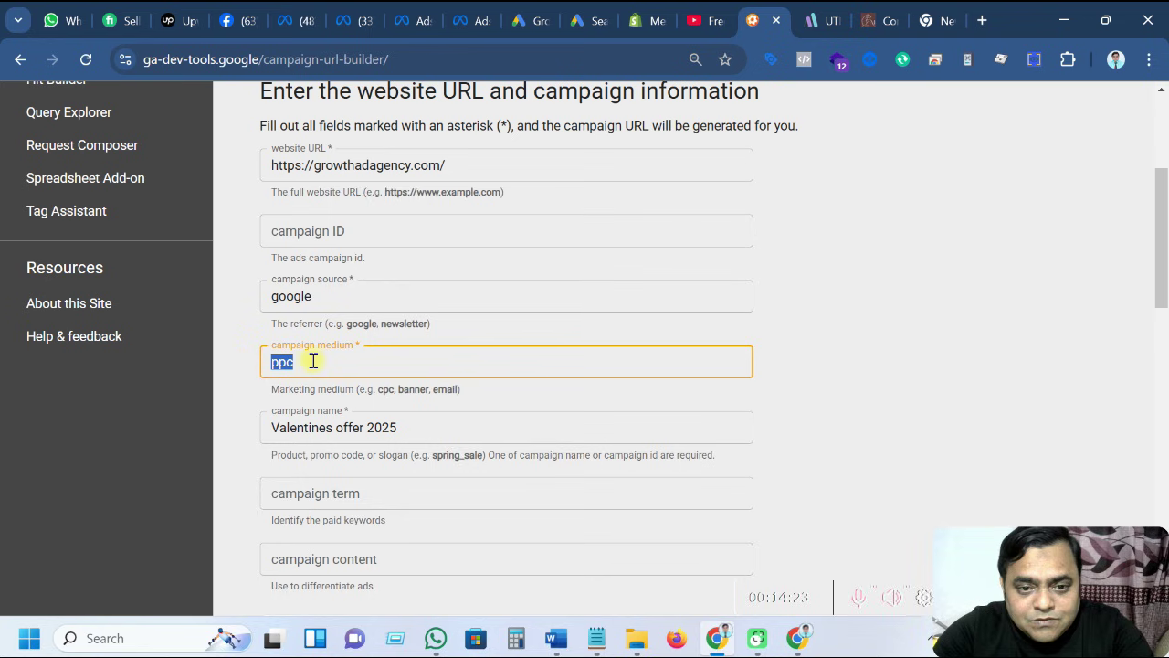
{"action": "left_click", "coordinate": [400, 360]}
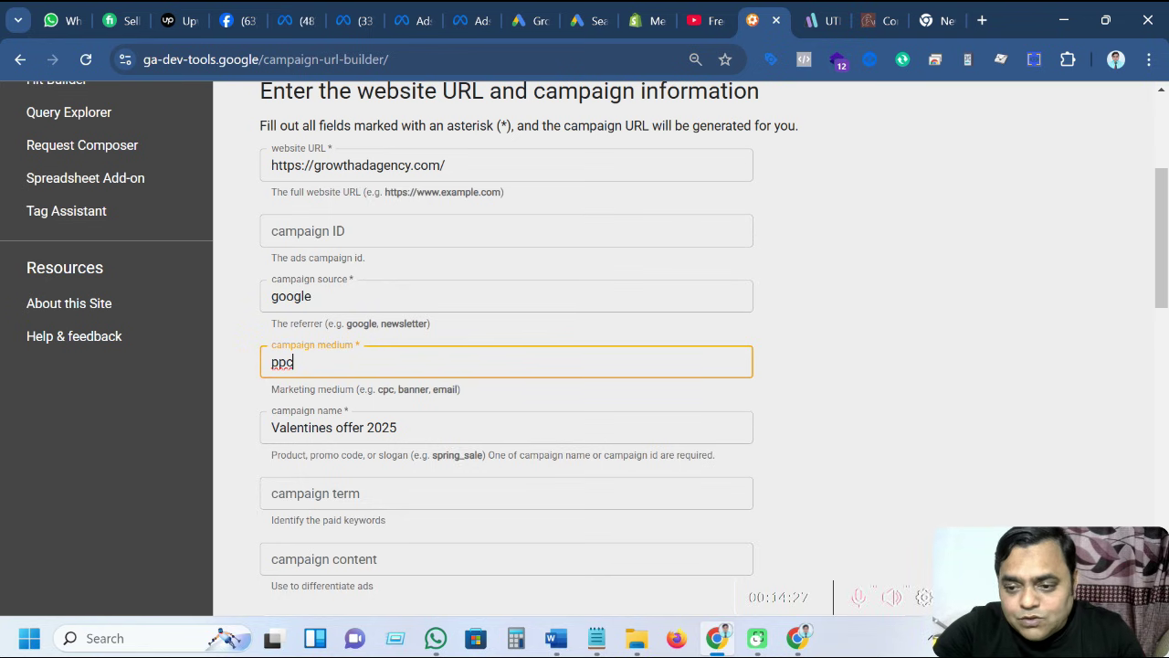
{"action": "scroll", "coordinate": [334, 418], "scroll_direction": "down", "scroll_amount": 2}
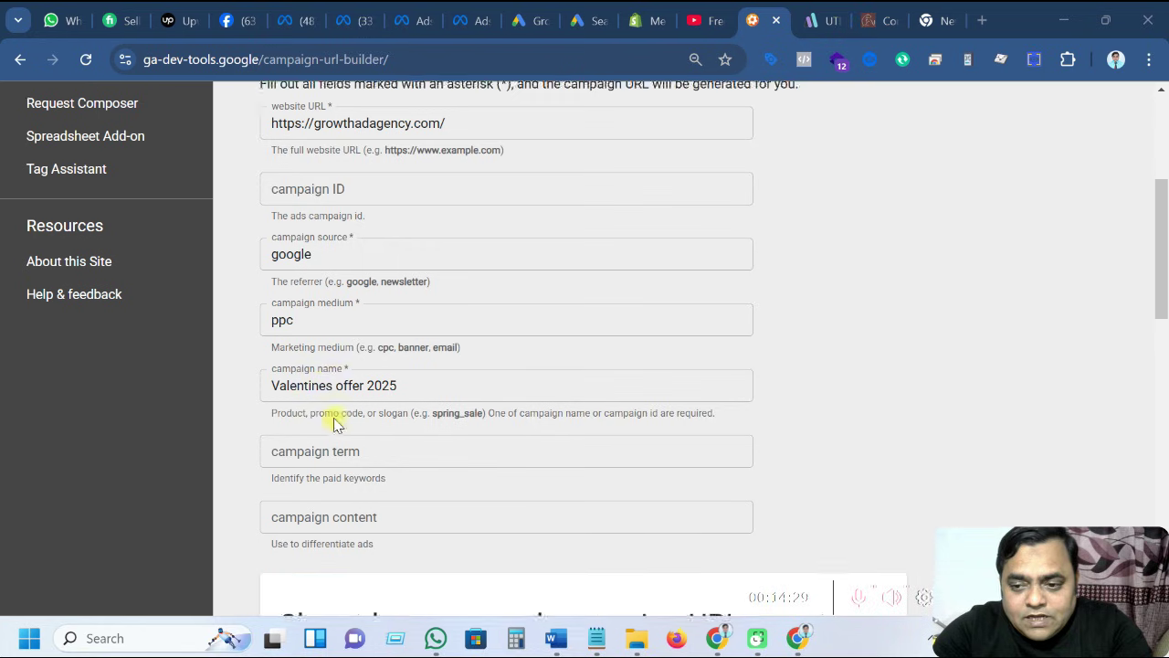
{"action": "left_click", "coordinate": [398, 336]}
{"action": "left_click", "coordinate": [400, 336]}
{"action": "left_click_drag", "start_coordinate": [402, 337], "coordinate": [272, 336]}
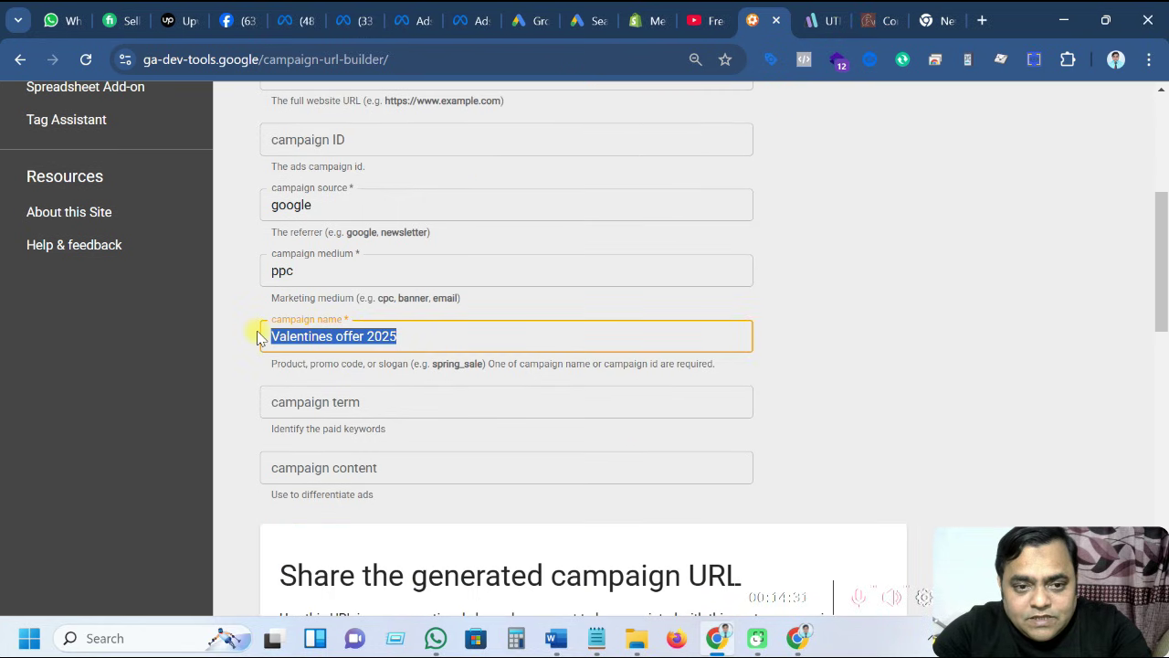
{"action": "left_click", "coordinate": [415, 336]}
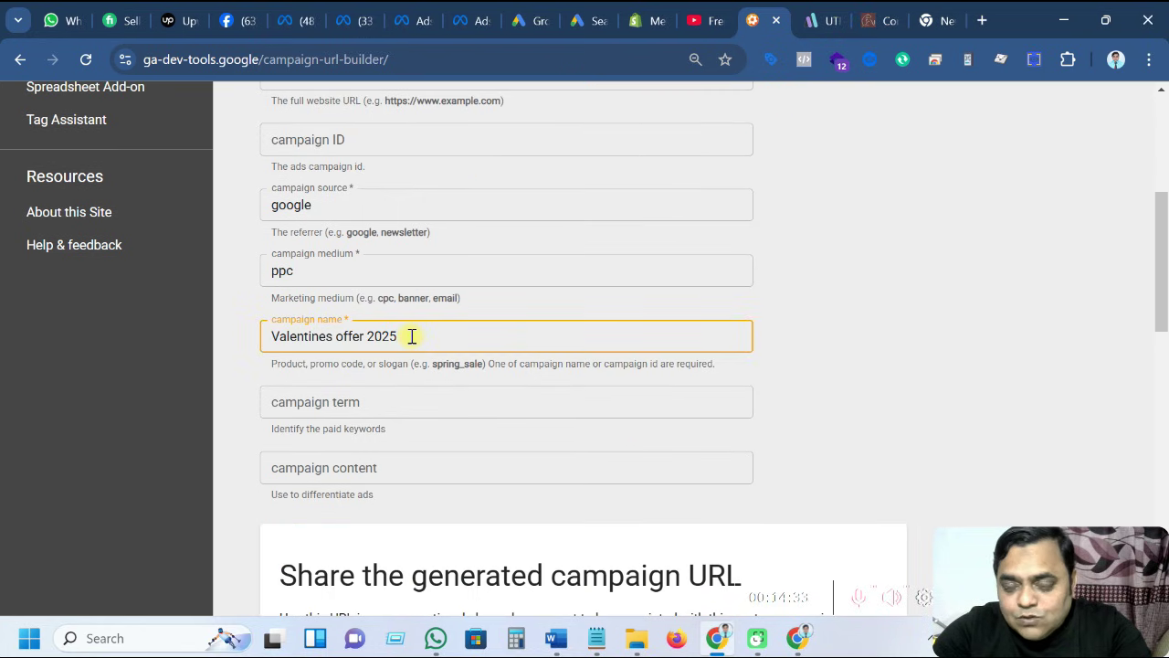
{"action": "left_click_drag", "start_coordinate": [366, 336], "coordinate": [270, 335]}
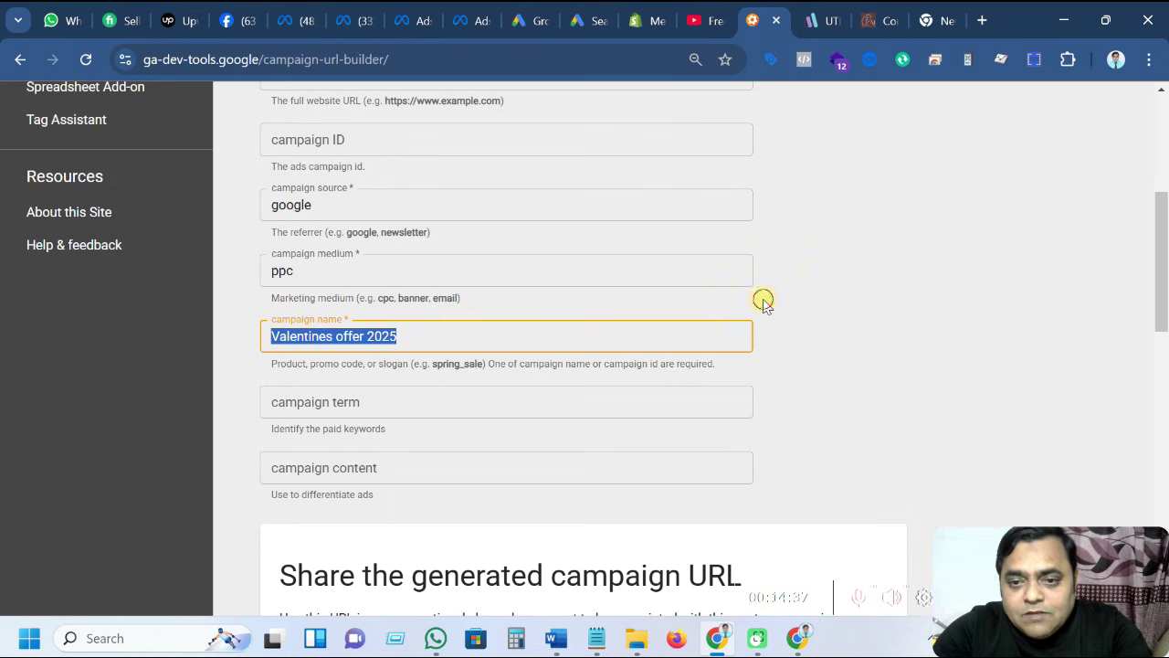
Review the form from the empty campaign ID field down to campaign term and campaign content.
{"action": "scroll", "coordinate": [426, 347], "scroll_direction": "up", "scroll_amount": 5}
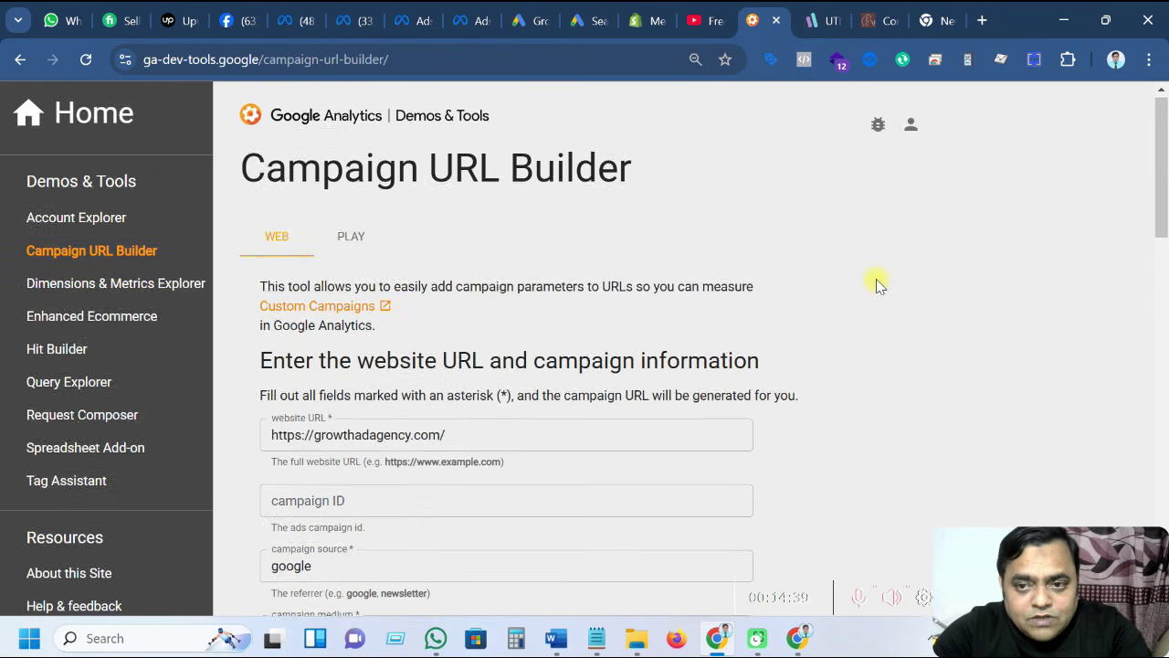
{"action": "scroll", "coordinate": [487, 406], "scroll_direction": "down", "scroll_amount": 2}
{"action": "left_click", "coordinate": [347, 320]}
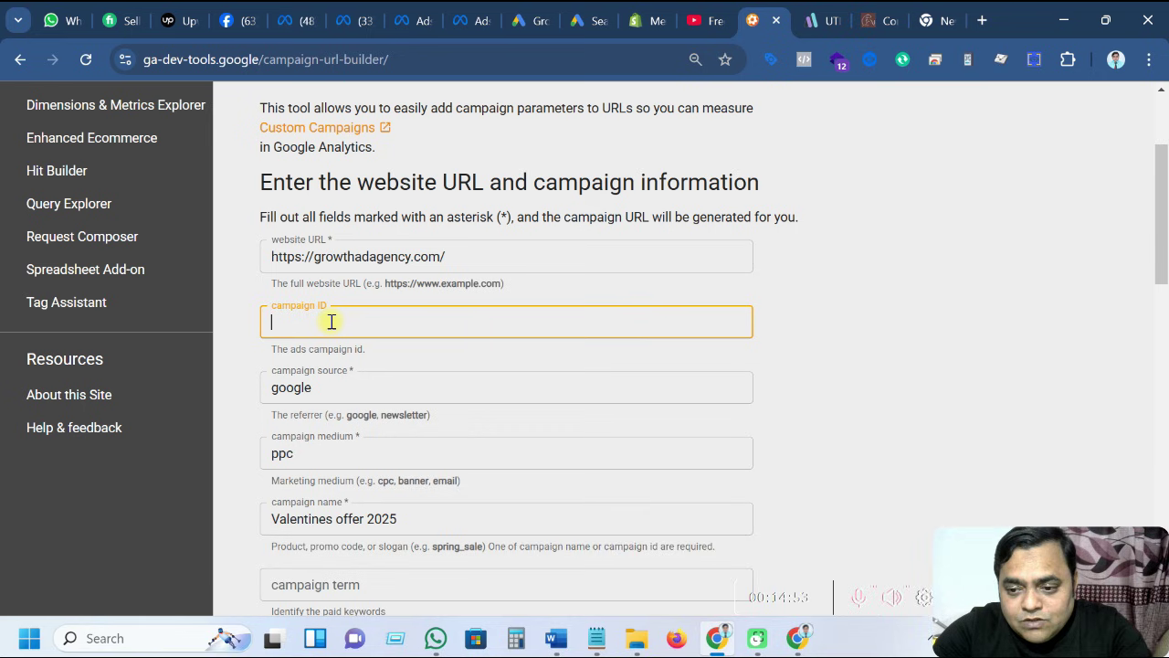
{"action": "scroll", "coordinate": [331, 322], "scroll_direction": "down", "scroll_amount": 1}
{"action": "left_click", "coordinate": [848, 332]}
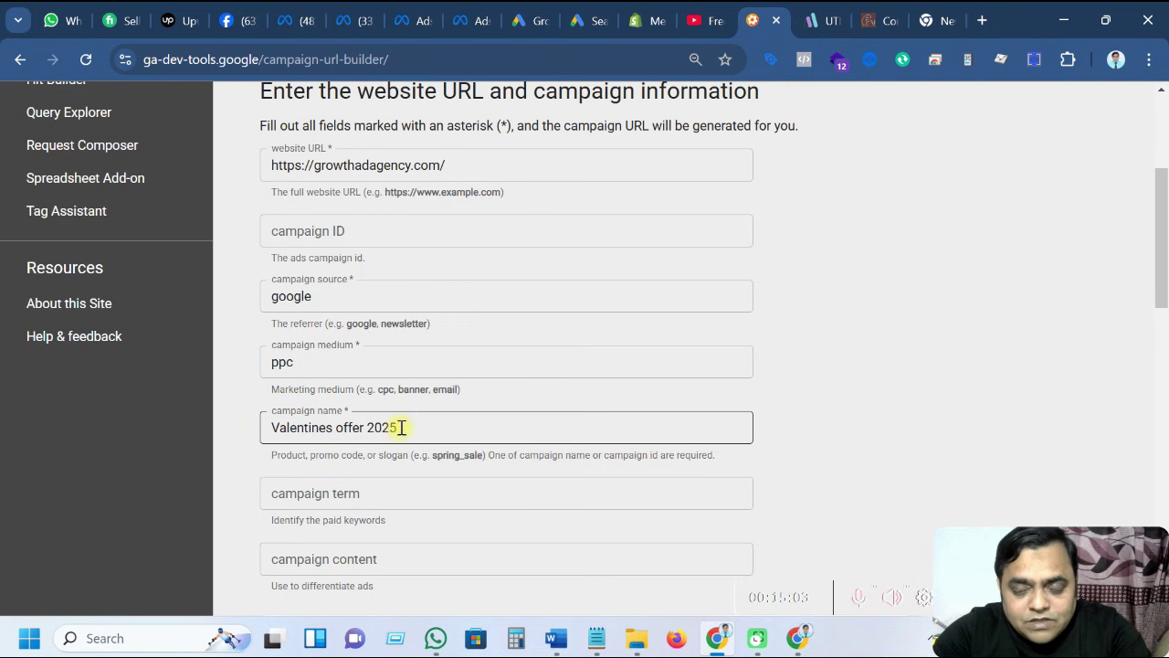
{"action": "scroll", "coordinate": [400, 428], "scroll_direction": "down", "scroll_amount": 1}
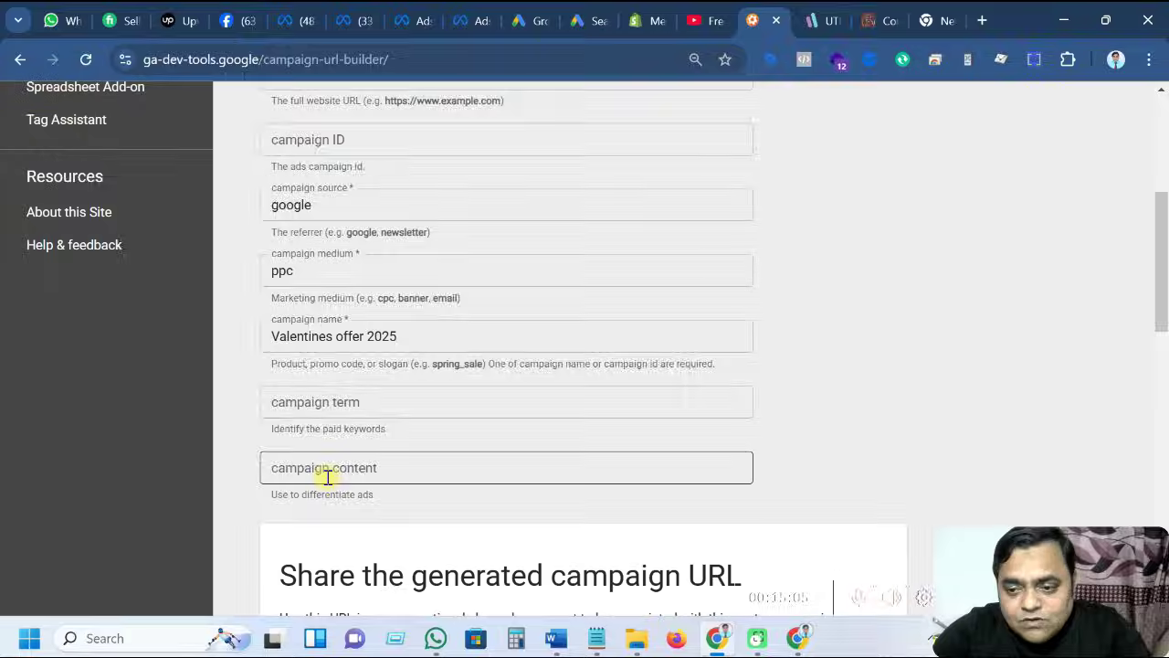
Review the completed campaign form and copy the generated campaign URL.
{"action": "scroll", "coordinate": [326, 477], "scroll_direction": "down", "scroll_amount": 3}
{"action": "scroll", "coordinate": [327, 477], "scroll_direction": "up", "scroll_amount": 3}
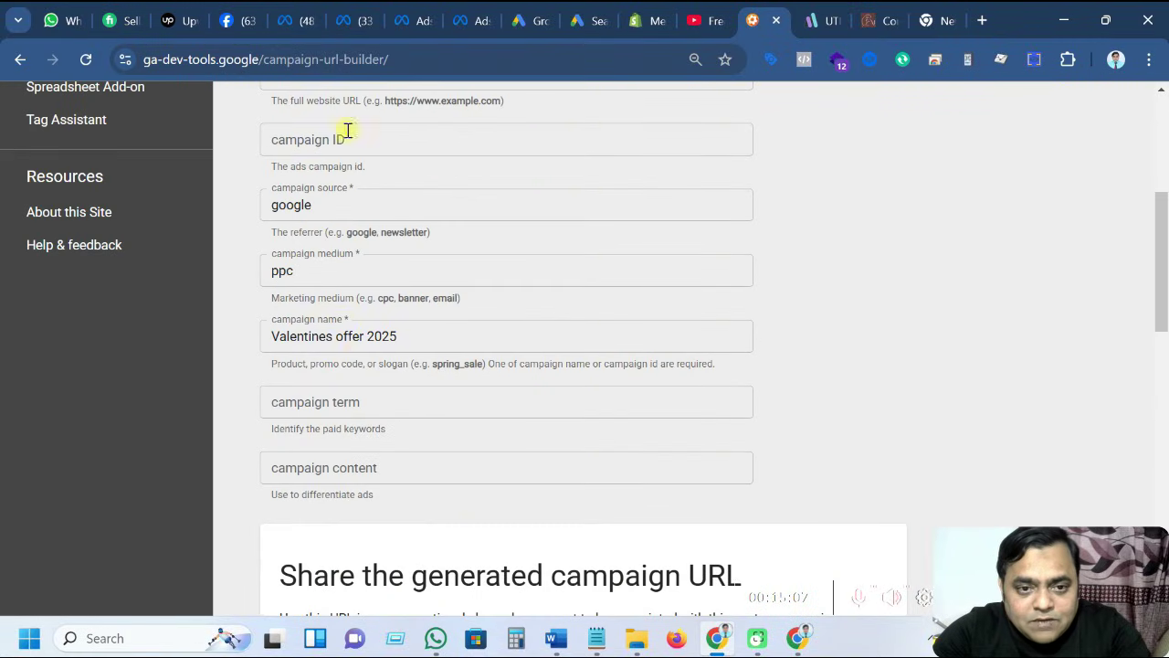
{"action": "scroll", "coordinate": [354, 376], "scroll_direction": "up", "scroll_amount": 4}
{"action": "scroll", "coordinate": [356, 376], "scroll_direction": "down", "scroll_amount": 4}
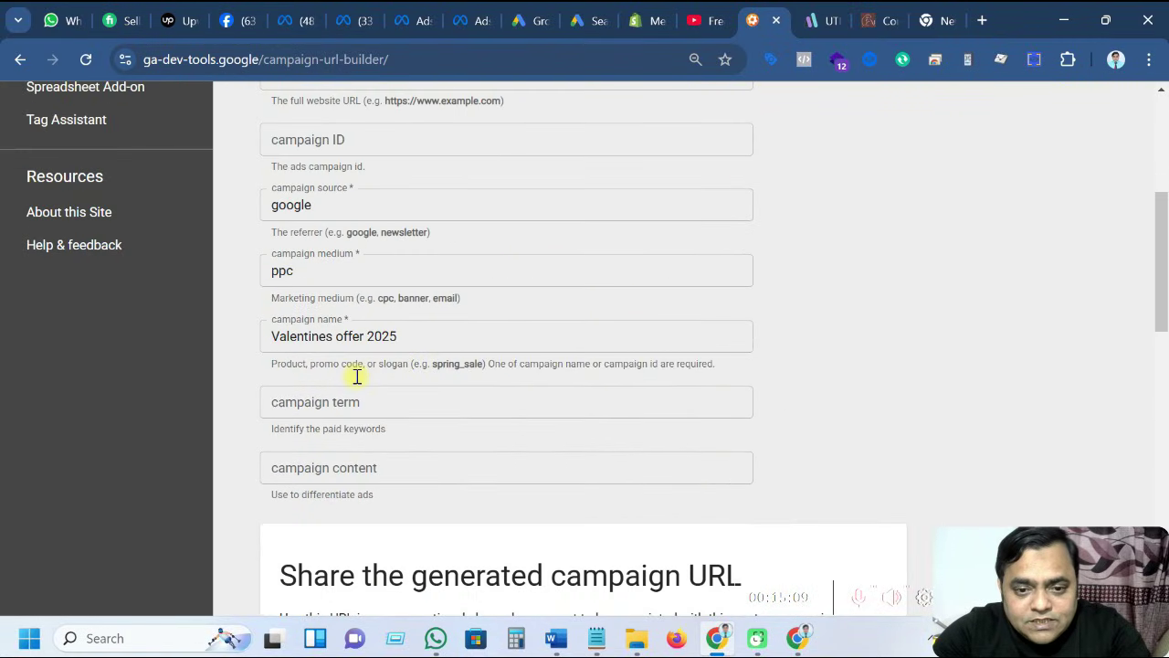
{"action": "scroll", "coordinate": [357, 376], "scroll_direction": "down", "scroll_amount": 3}
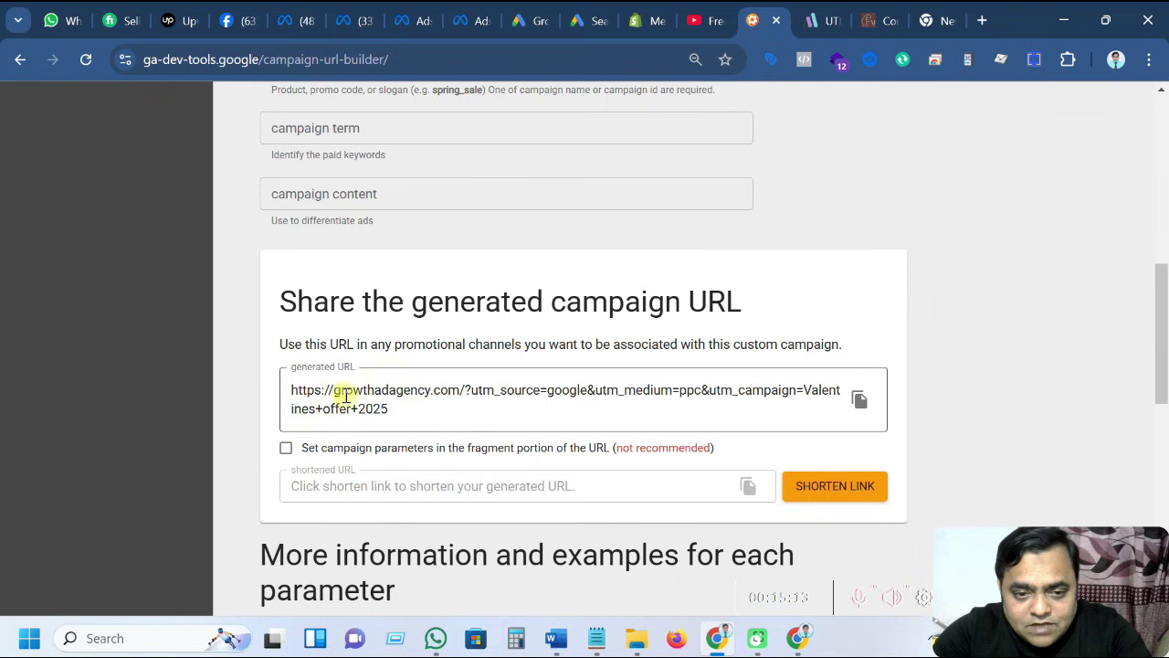
{"action": "left_click", "coordinate": [386, 408]}
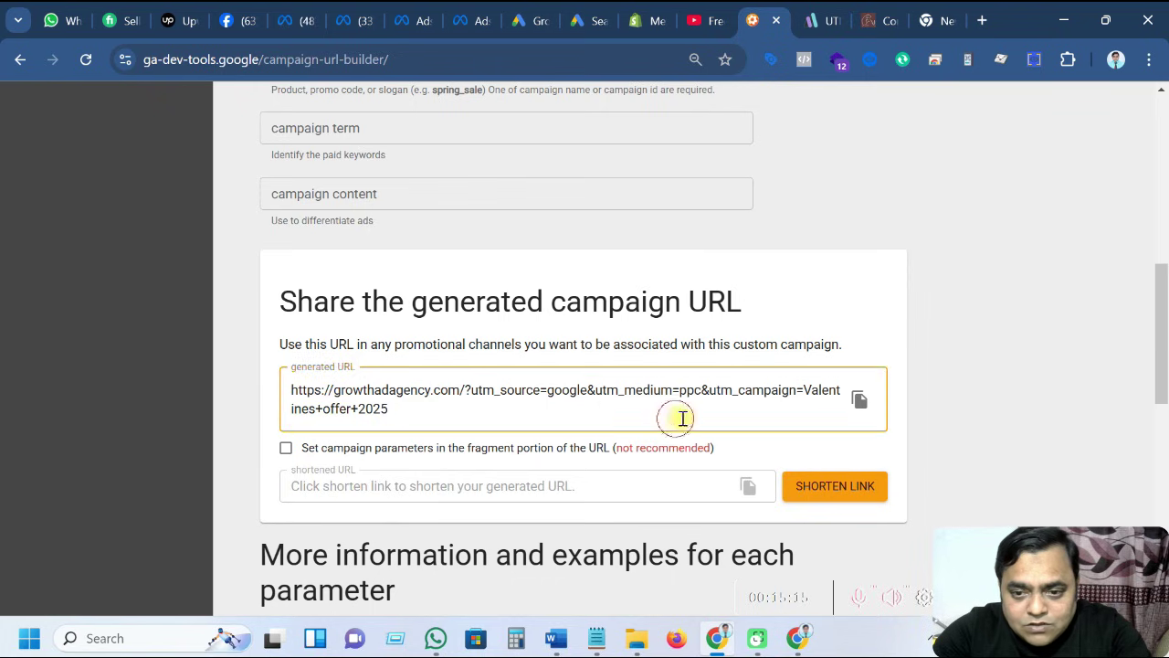
{"action": "left_click", "coordinate": [860, 398]}
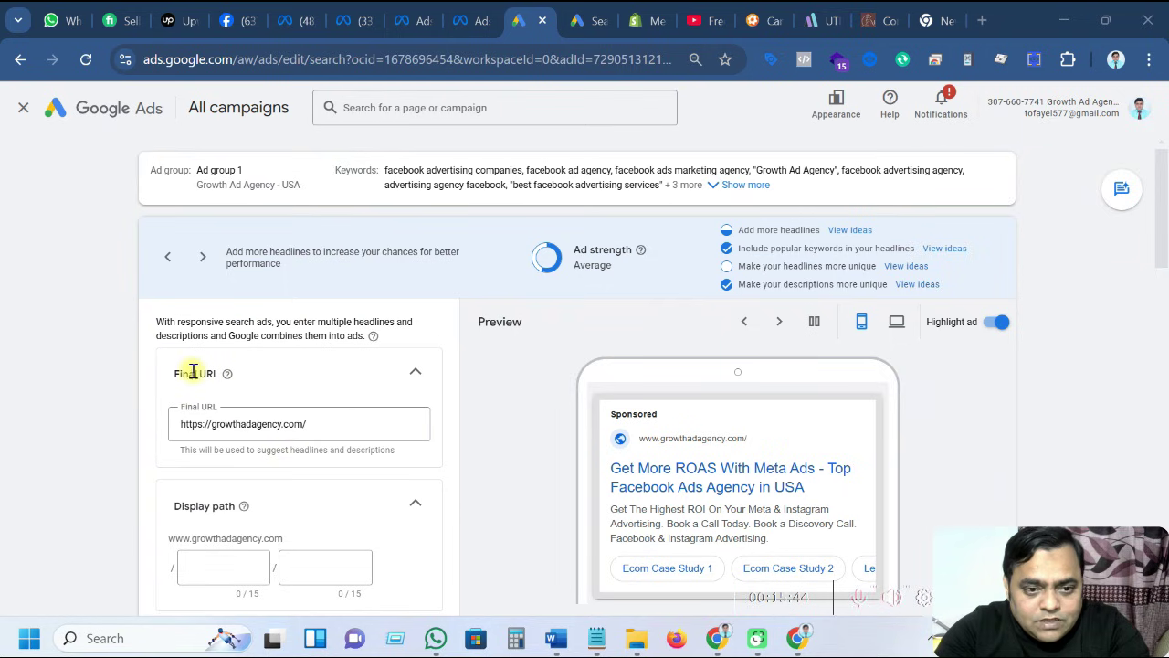
{"action": "left_click", "coordinate": [310, 424]}
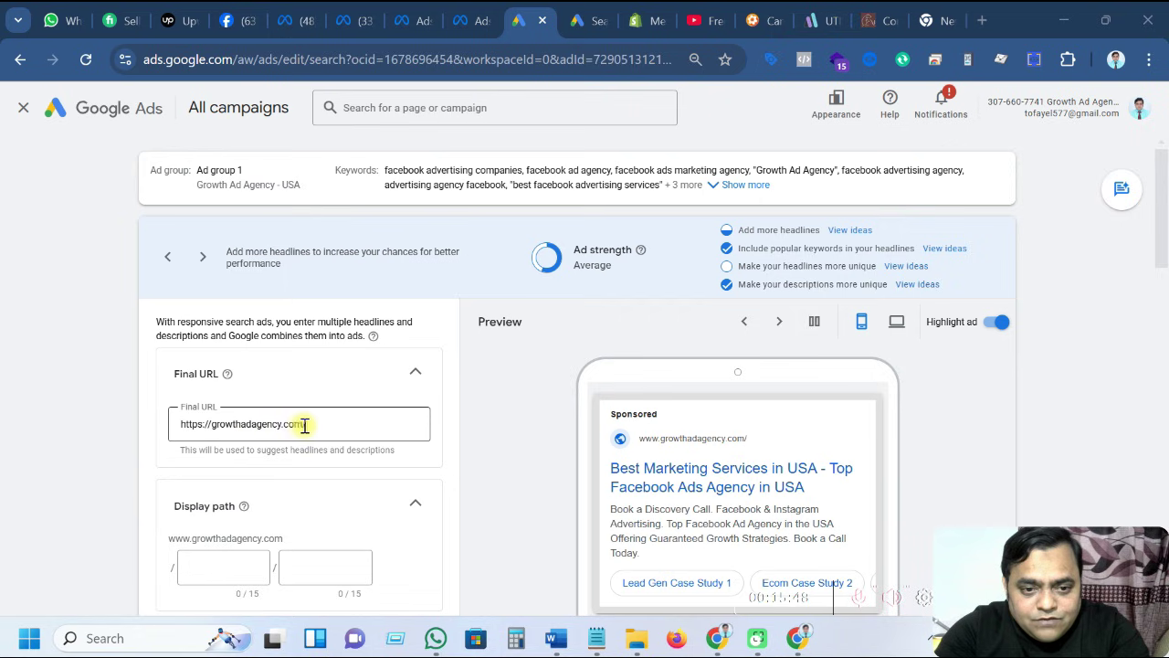
{"action": "left_click_drag", "start_coordinate": [311, 424], "coordinate": [170, 429]}
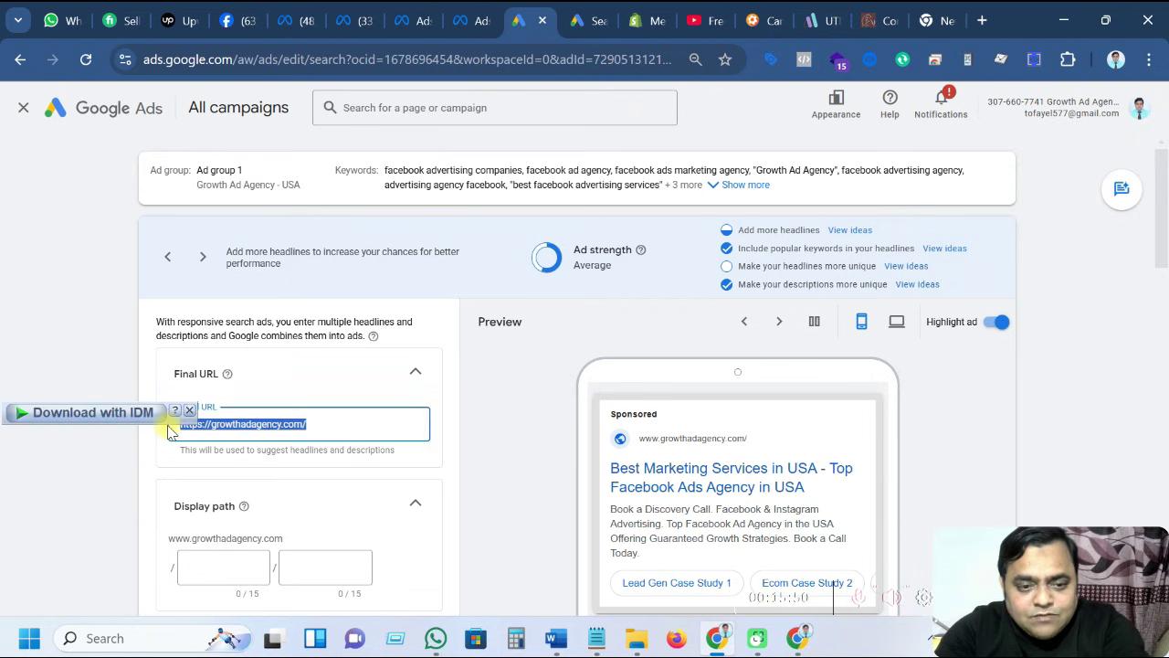
{"action": "key", "text": "ctrl+v"}
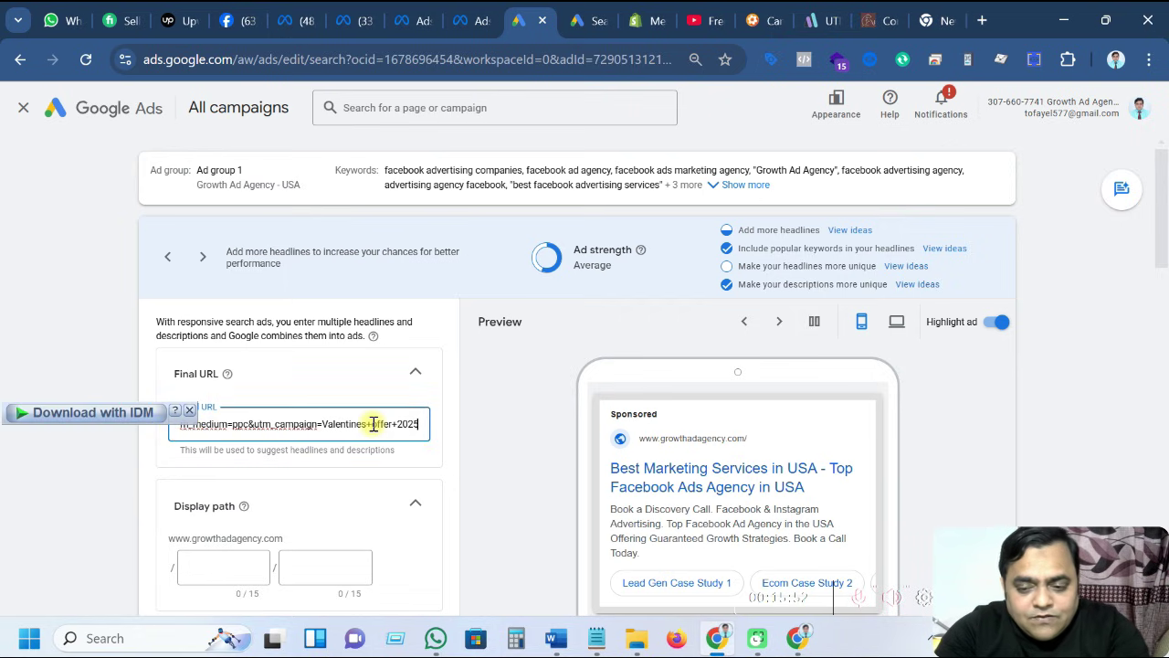
{"action": "key", "text": "Left"}
{"action": "key", "text": "Left"}
{"action": "key", "text": "Left"}
{"action": "key", "text": "Left"}
{"action": "key", "text": "Left"}
{"action": "key", "text": "Left"}
{"action": "key", "text": "Left"}
{"action": "key", "text": "Left"}
{"action": "key", "text": "Left"}
{"action": "key", "text": "Left"}
{"action": "key", "text": "Left"}
{"action": "key", "text": "Left"}
{"action": "key", "text": "Left"}
{"action": "key", "text": "Left"}
{"action": "key", "text": "Left"}
{"action": "key", "text": "Left"}
{"action": "key", "text": "Left"}
{"action": "key", "text": "Left"}
{"action": "key", "text": "Left"}
{"action": "key", "text": "Left"}
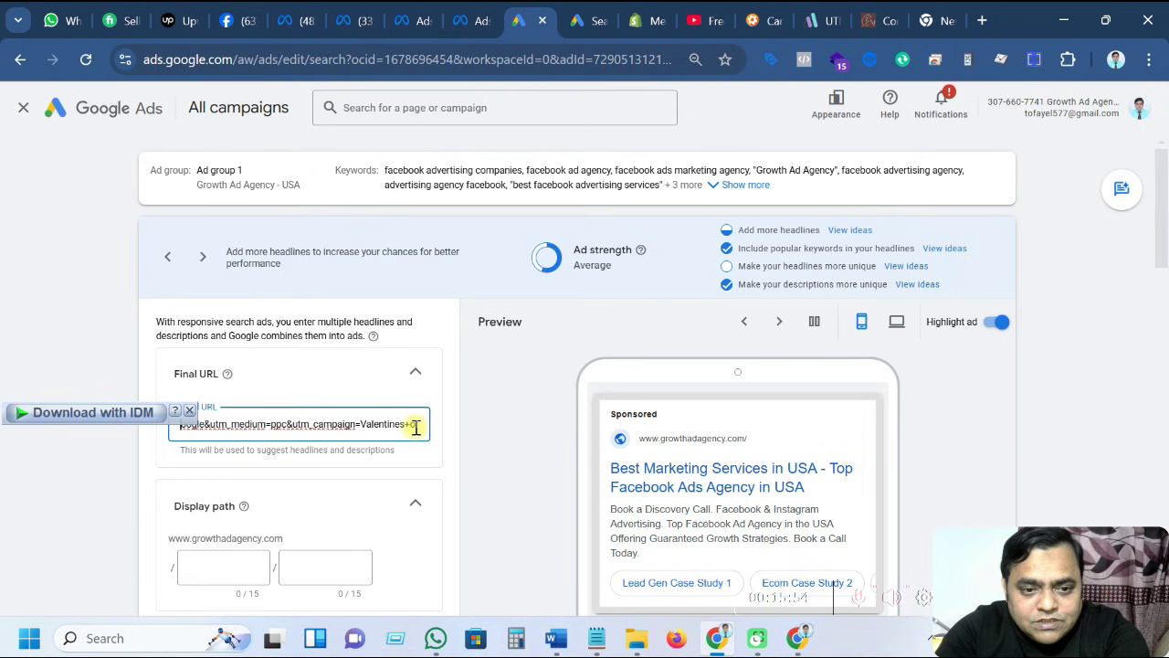
Return to the Campaign URL Builder, shorten the generated link, and compare the shortened and full addresses by highlighting each.
{"action": "left_click", "coordinate": [747, 22]}
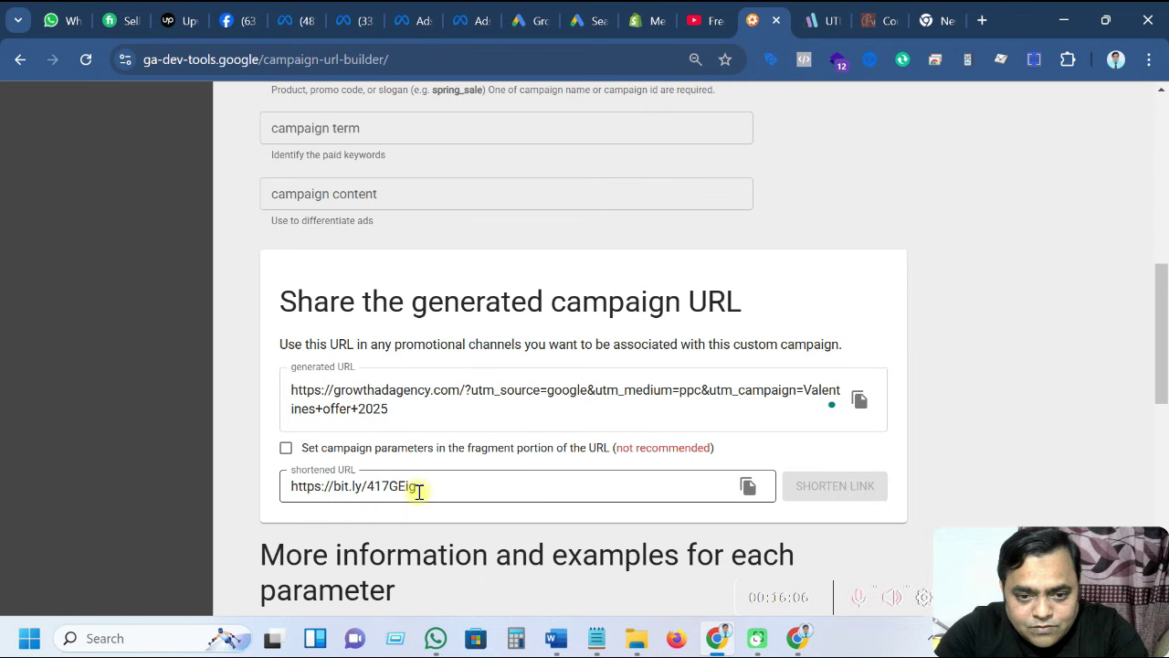
{"action": "left_click_drag", "start_coordinate": [419, 489], "coordinate": [265, 492]}
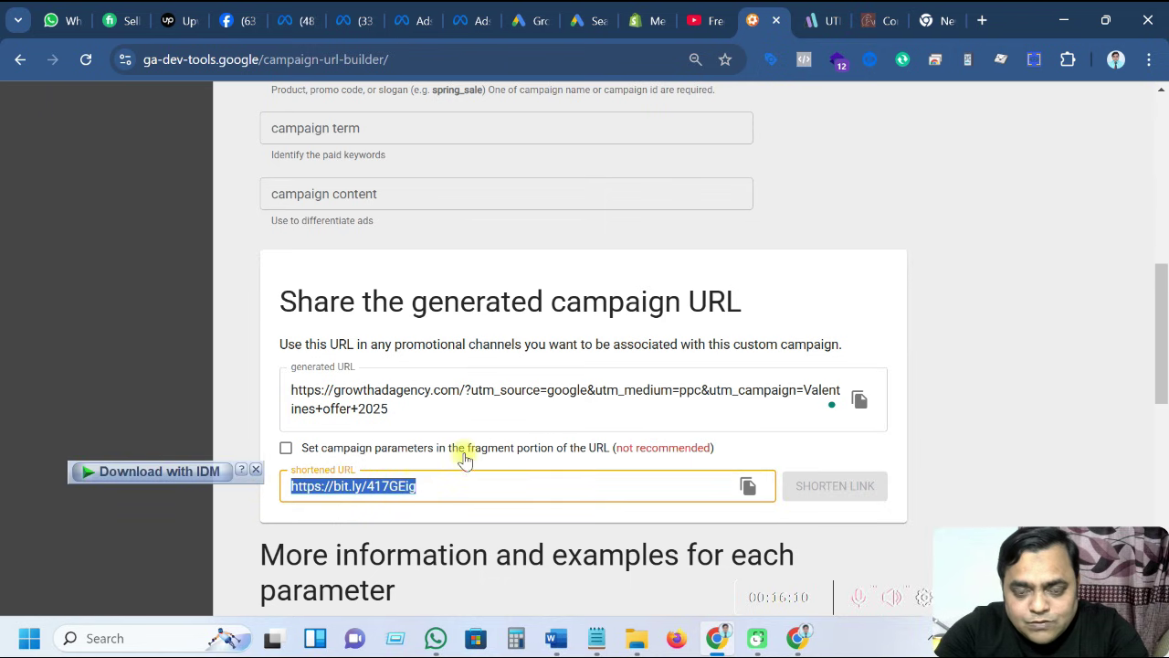
{"action": "left_click", "coordinate": [401, 411]}
{"action": "left_click_drag", "start_coordinate": [412, 412], "coordinate": [287, 398]}
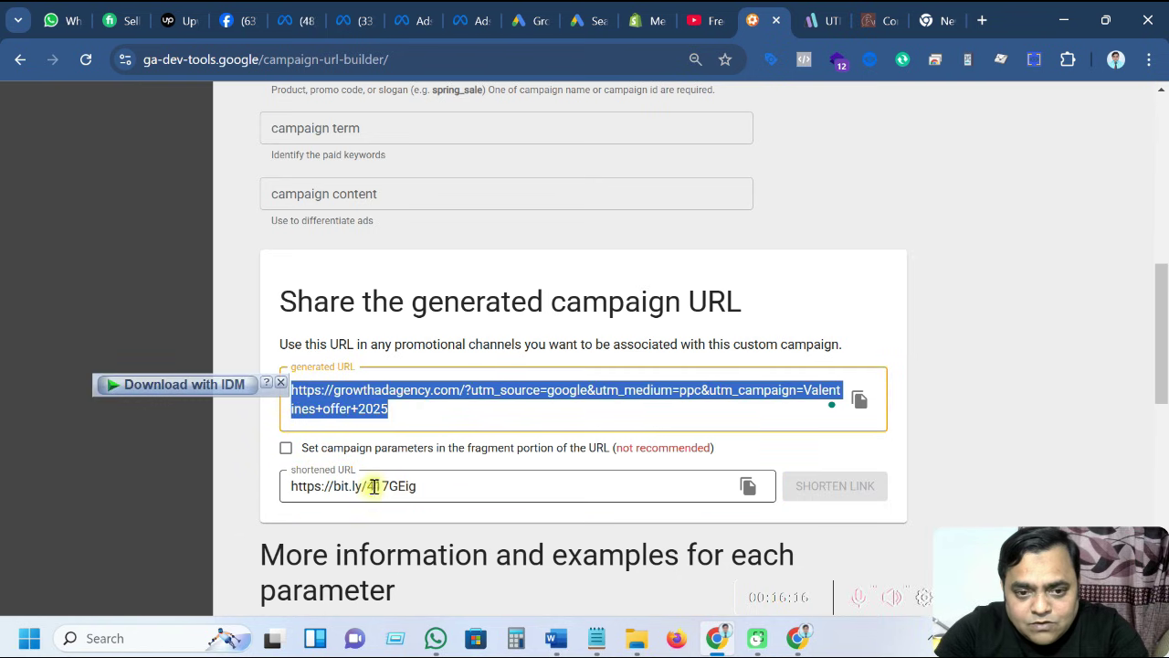
{"action": "left_click", "coordinate": [440, 413]}
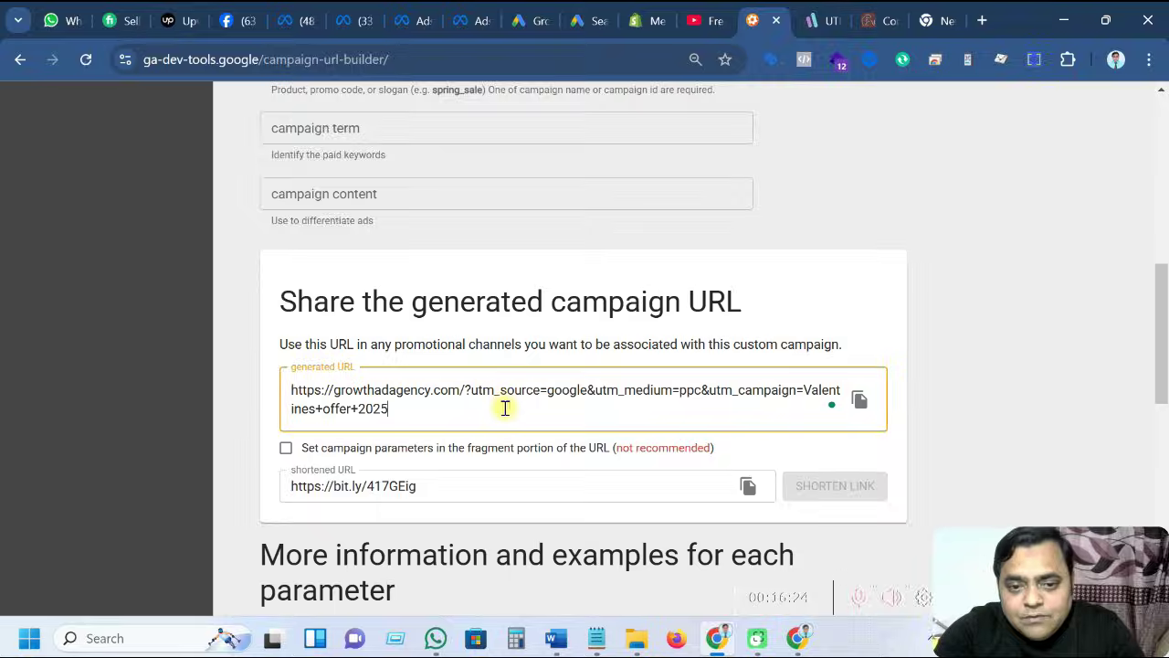
Review the website URL, campaign source, medium and name entries behind the generated address.
{"action": "scroll", "coordinate": [491, 447], "scroll_direction": "up", "scroll_amount": 5}
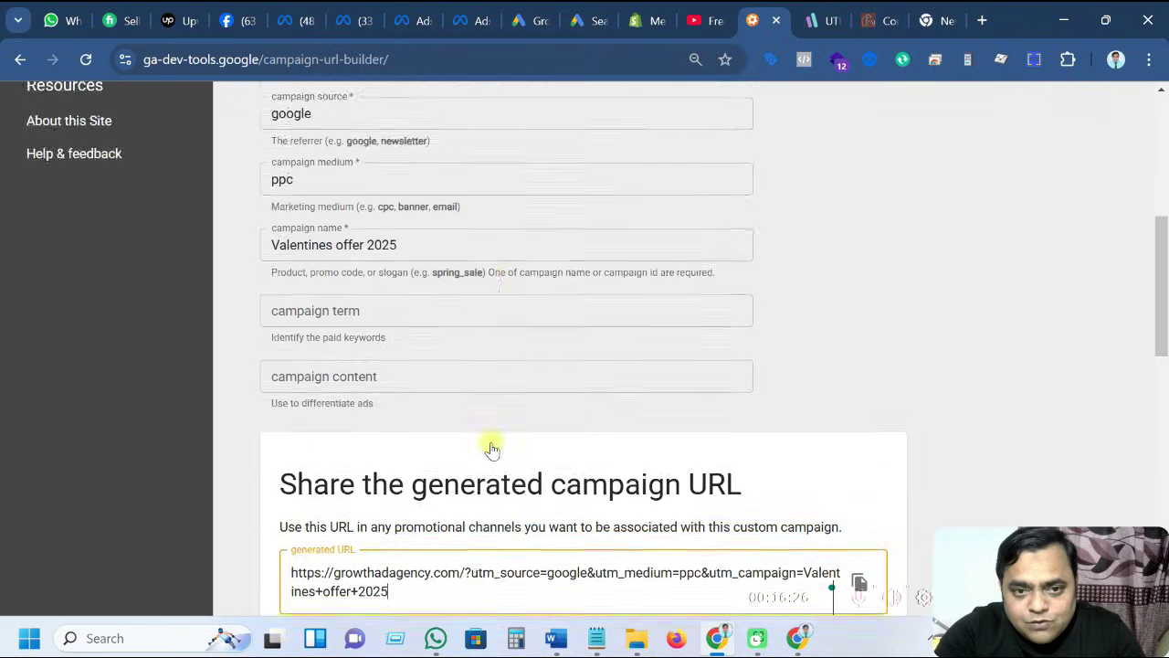
{"action": "scroll", "coordinate": [491, 447], "scroll_direction": "up", "scroll_amount": 2}
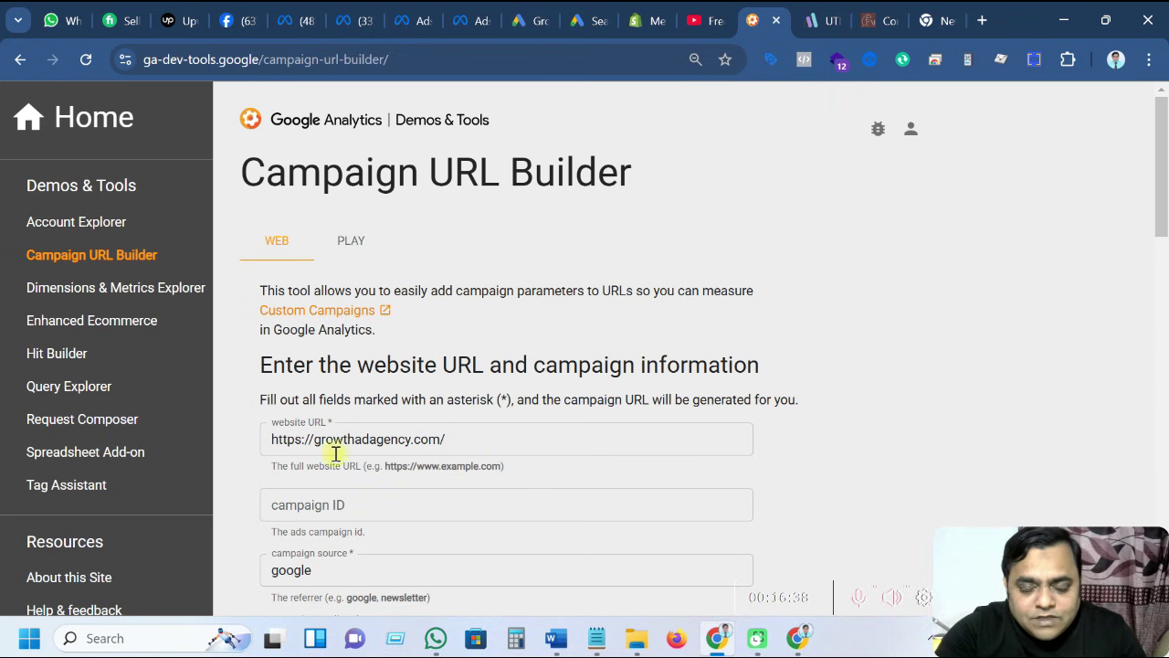
{"action": "scroll", "coordinate": [447, 469], "scroll_direction": "down", "scroll_amount": 2}
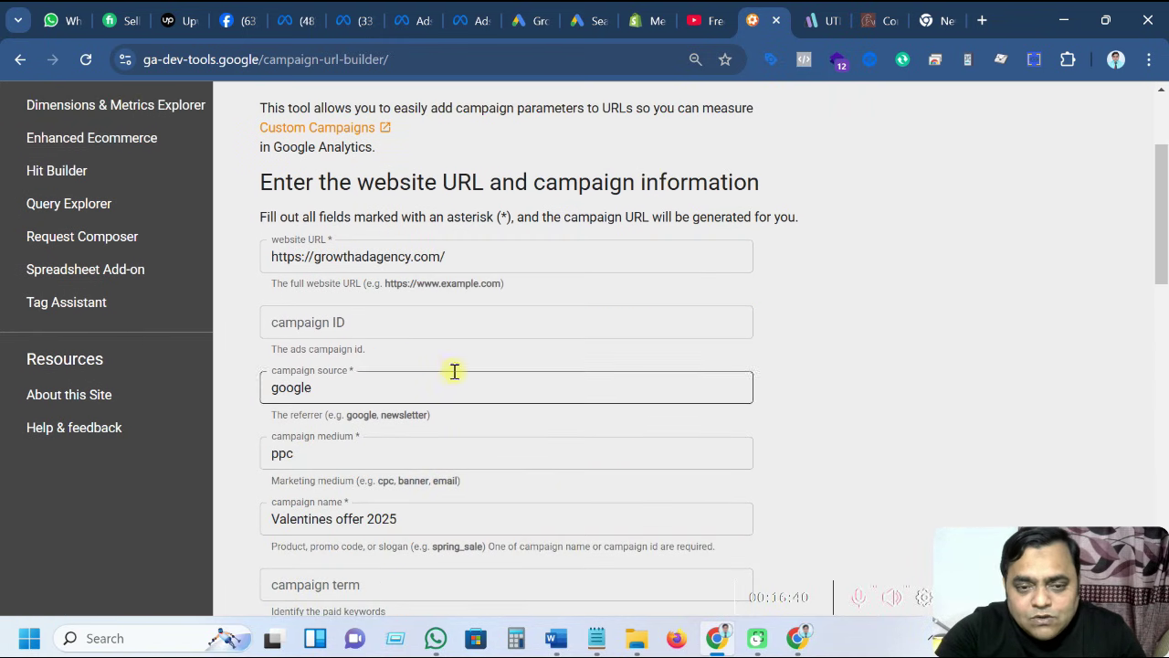
{"action": "scroll", "coordinate": [898, 534], "scroll_direction": "up", "scroll_amount": 1}
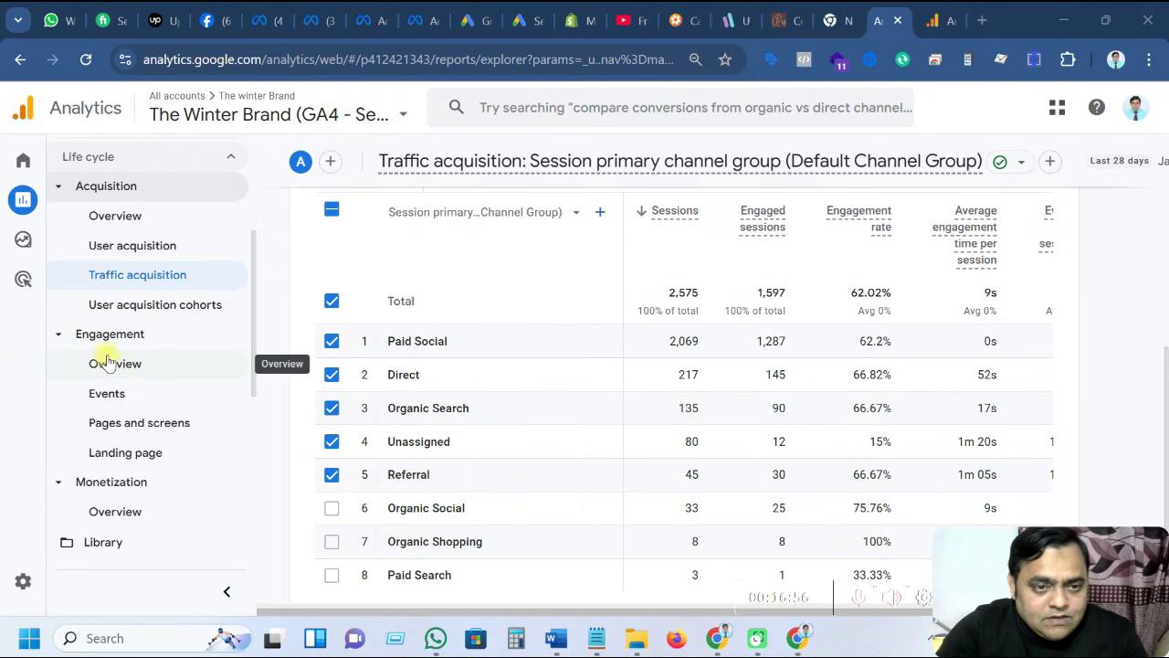
Examine the session channel groups in the Google Analytics traffic acquisition reports for The Winter Brand and Yorkshire Fabric Shop.
{"action": "scroll", "coordinate": [107, 362], "scroll_direction": "up", "scroll_amount": 2}
{"action": "scroll", "coordinate": [105, 285], "scroll_direction": "down", "scroll_amount": 1}
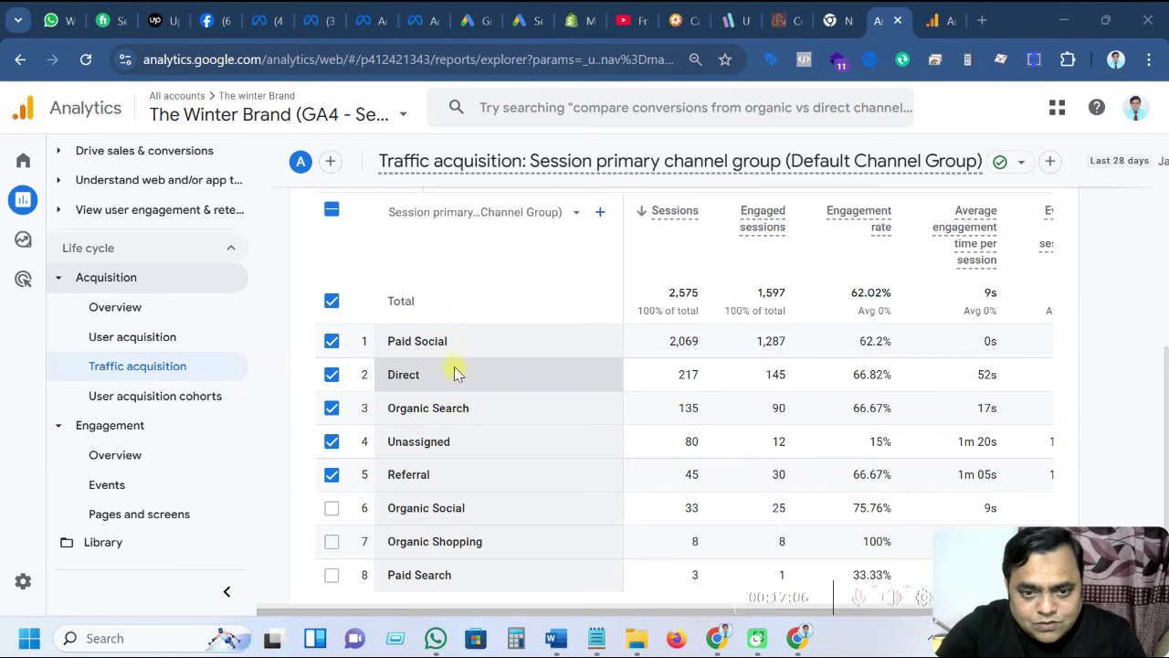
{"action": "scroll", "coordinate": [446, 411], "scroll_direction": "down", "scroll_amount": 2}
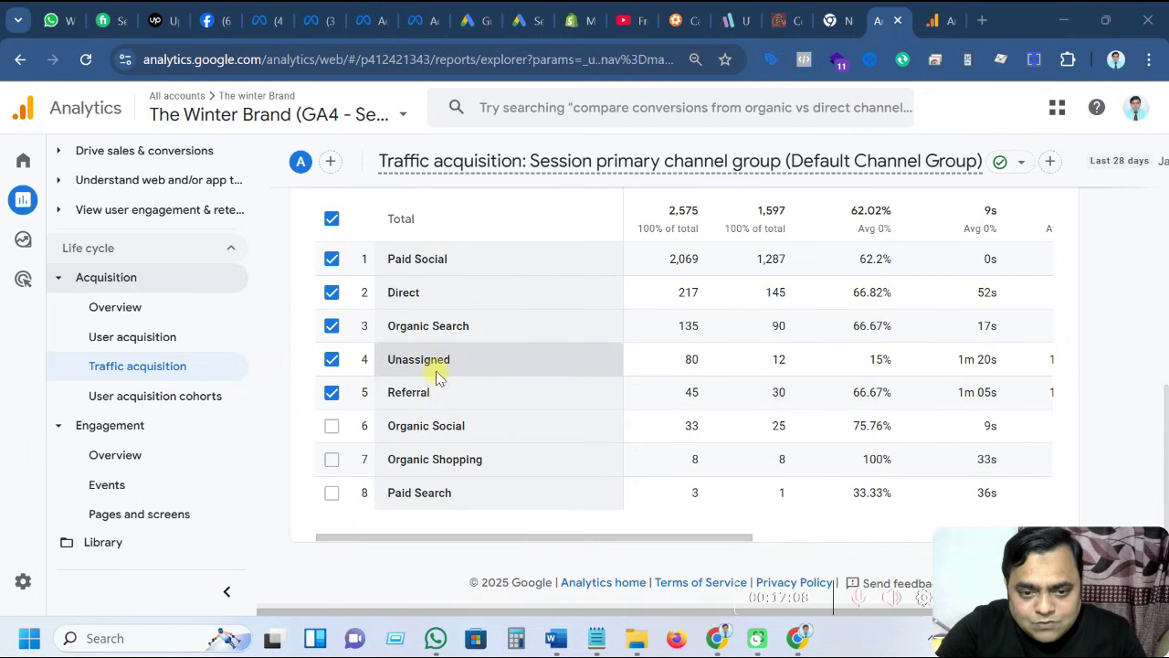
{"action": "left_click", "coordinate": [944, 26]}
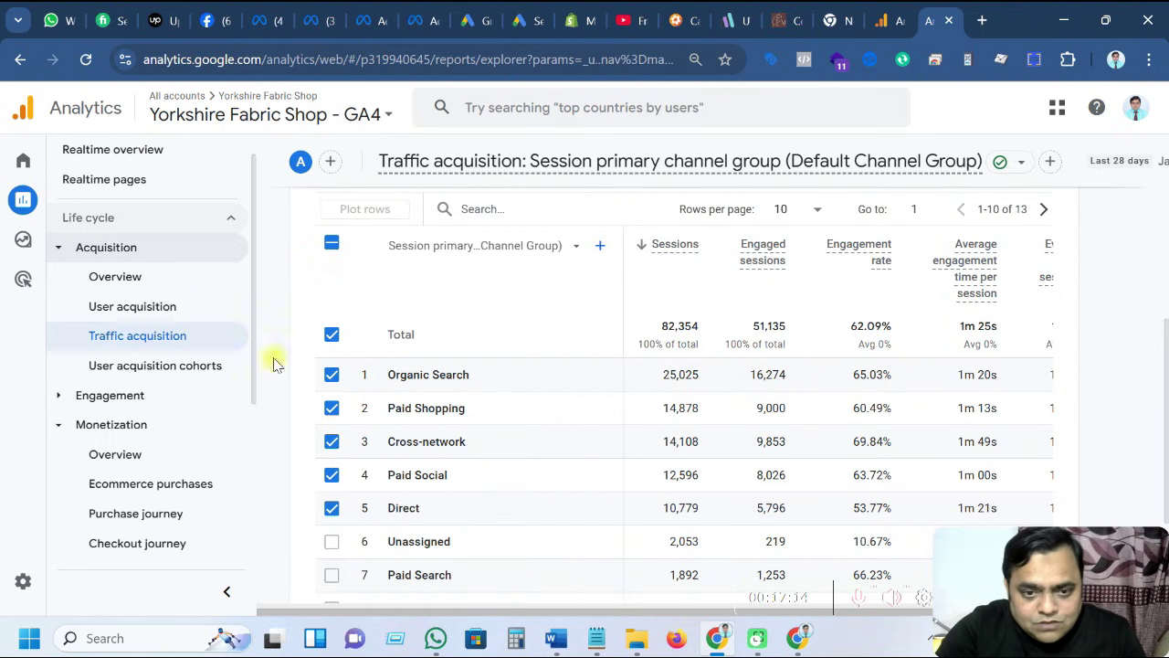
{"action": "scroll", "coordinate": [396, 408], "scroll_direction": "down", "scroll_amount": 2}
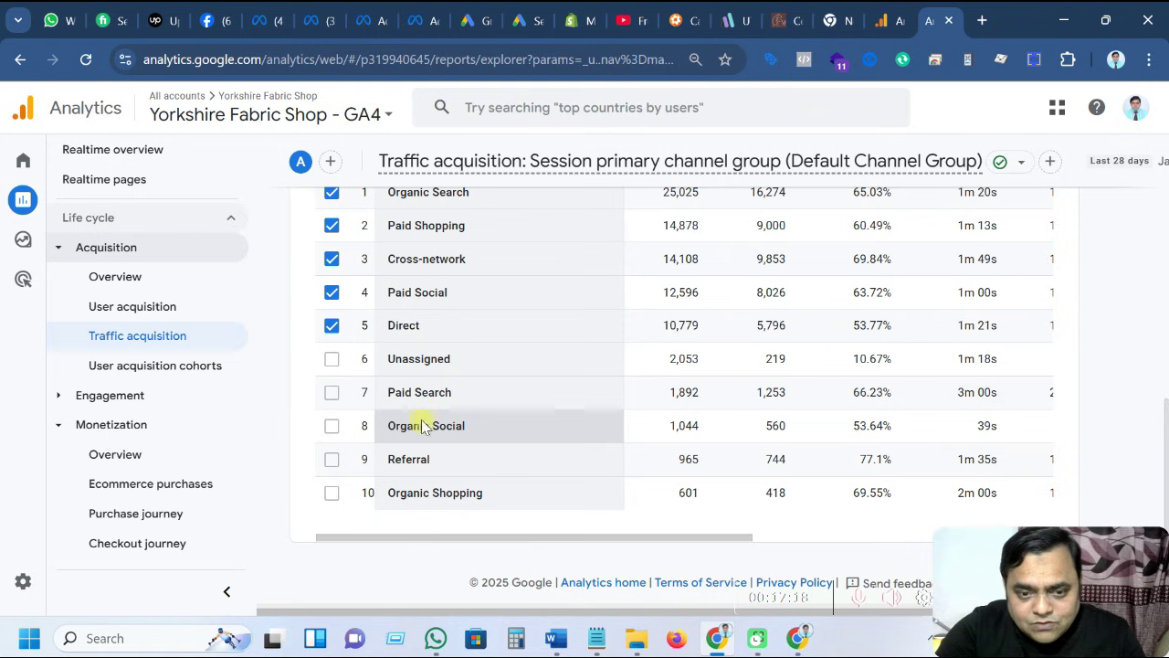
{"action": "scroll", "coordinate": [464, 506], "scroll_direction": "up", "scroll_amount": 1}
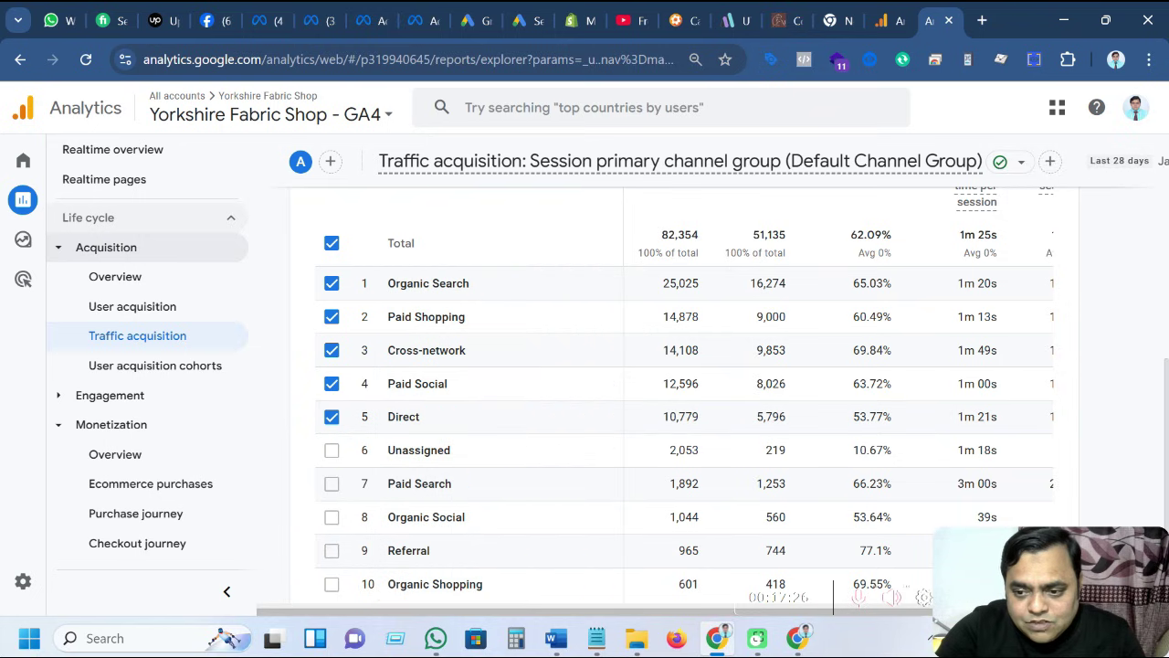
Switch to the utm.io UTM builder and review its filled-in fields from website URL to campaign content.
{"action": "left_click", "coordinate": [737, 20]}
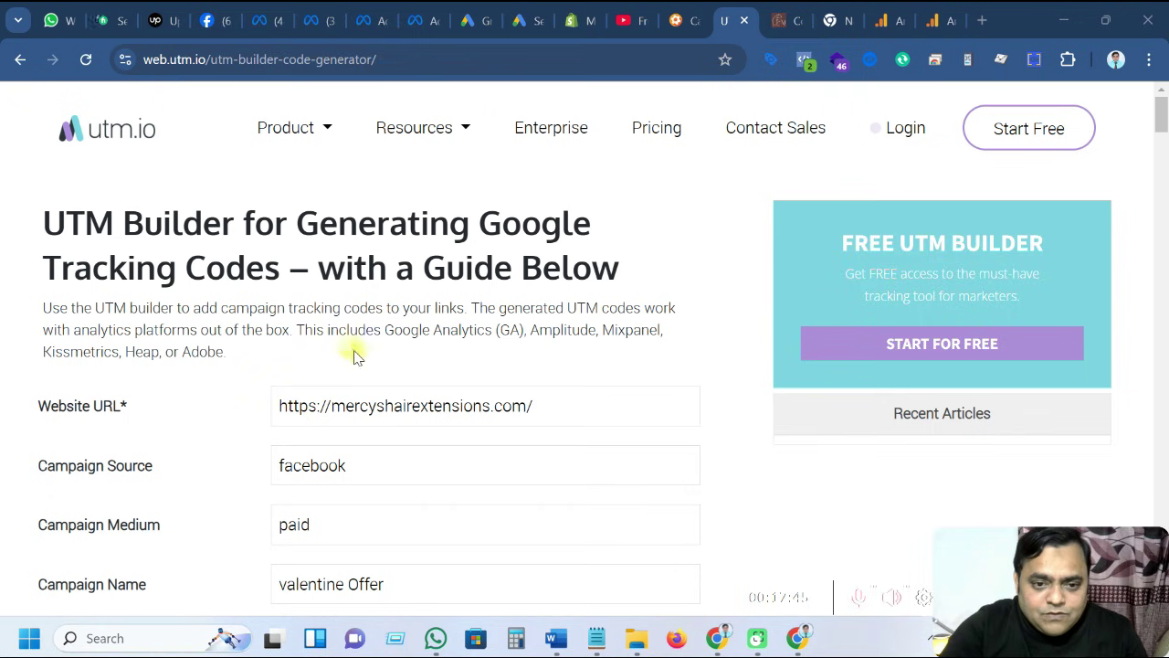
{"action": "scroll", "coordinate": [523, 416], "scroll_direction": "down", "scroll_amount": 1}
{"action": "scroll", "coordinate": [523, 416], "scroll_direction": "down", "scroll_amount": 2}
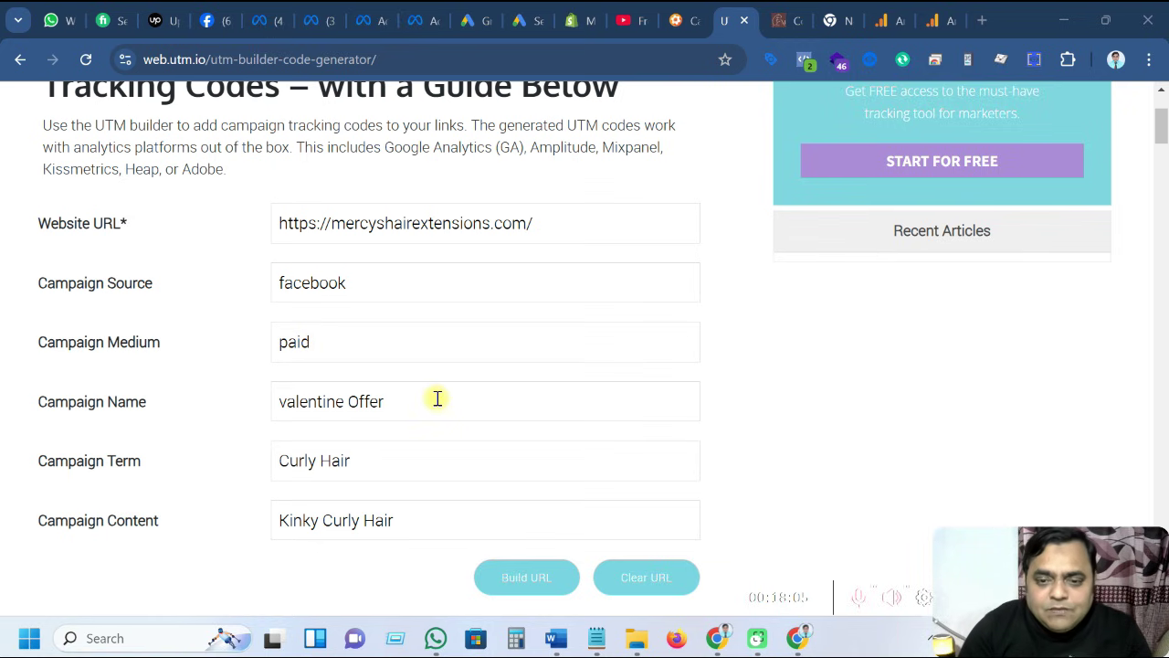
Go back to the Google Analytics Campaign URL Builder and recap its website URL and campaign fields.
{"action": "left_click", "coordinate": [695, 19]}
{"action": "scroll", "coordinate": [470, 365], "scroll_direction": "down", "scroll_amount": 2}
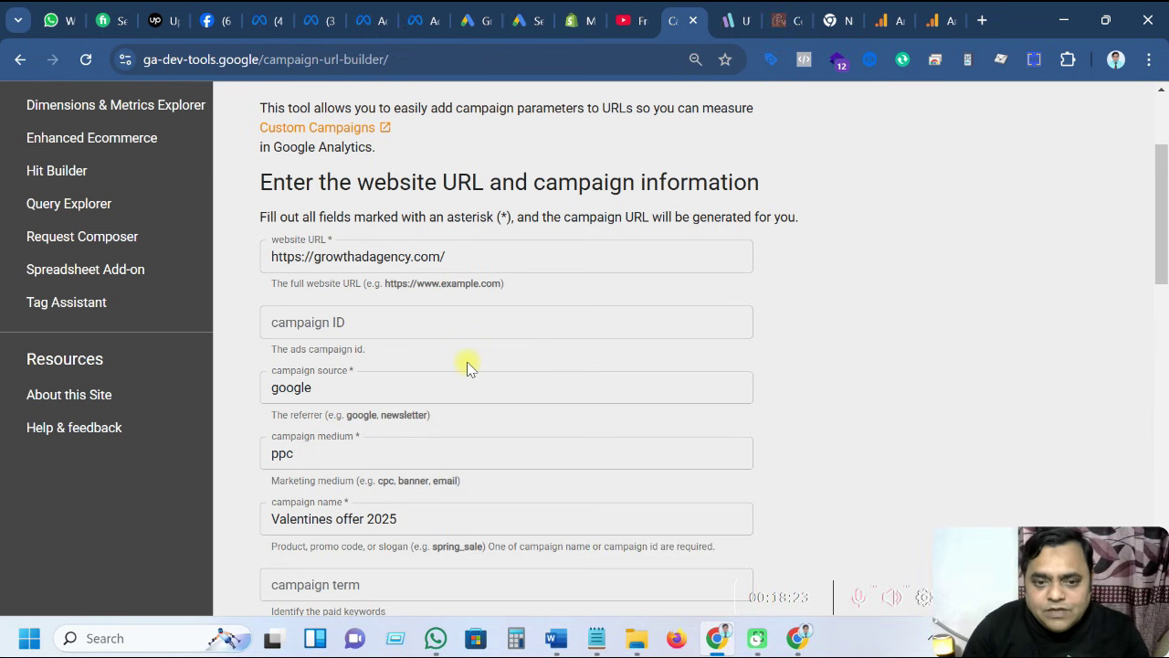
{"action": "left_click", "coordinate": [409, 391]}
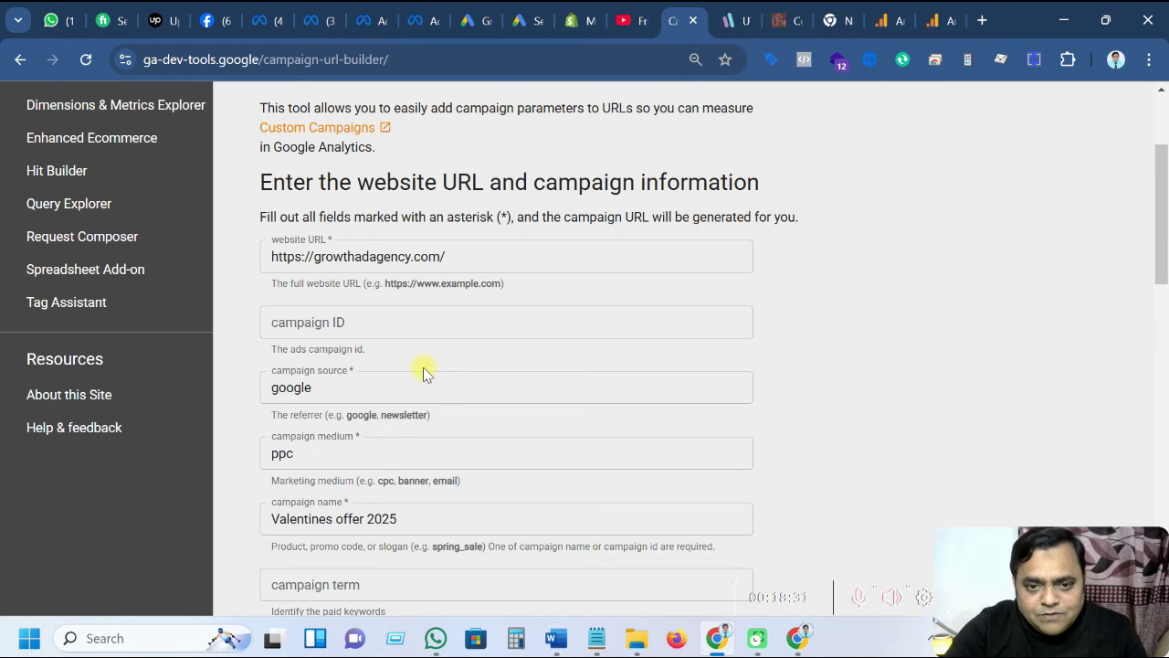
{"action": "scroll", "coordinate": [423, 372], "scroll_direction": "up", "scroll_amount": 2}
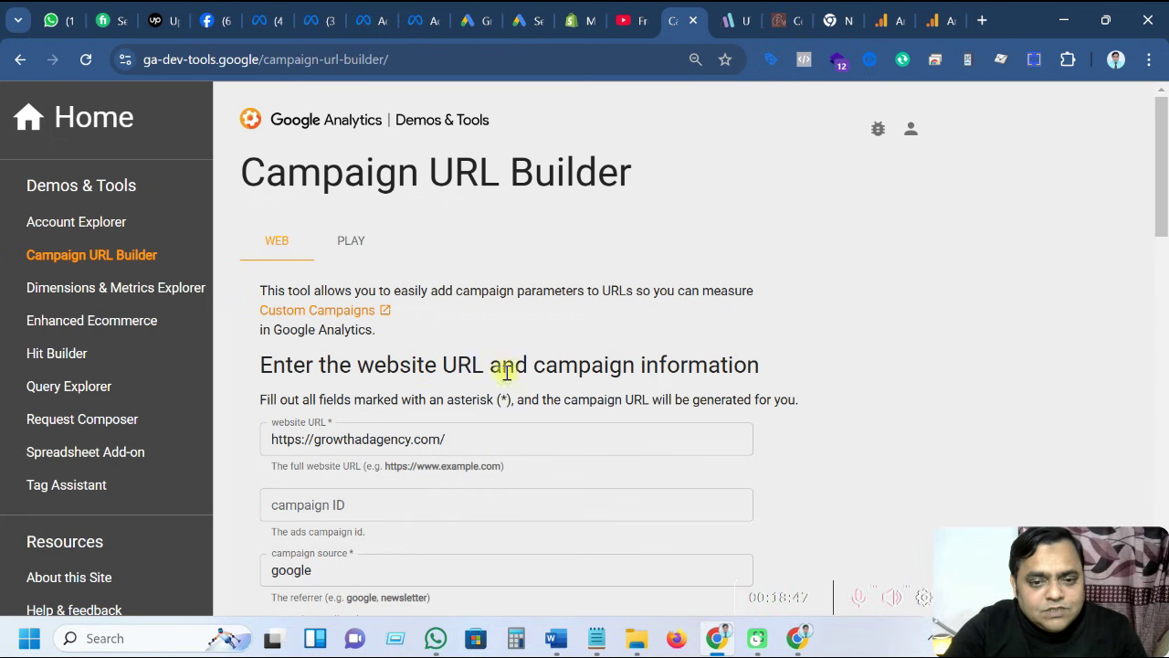
{"action": "scroll", "coordinate": [412, 413], "scroll_direction": "down", "scroll_amount": 2}
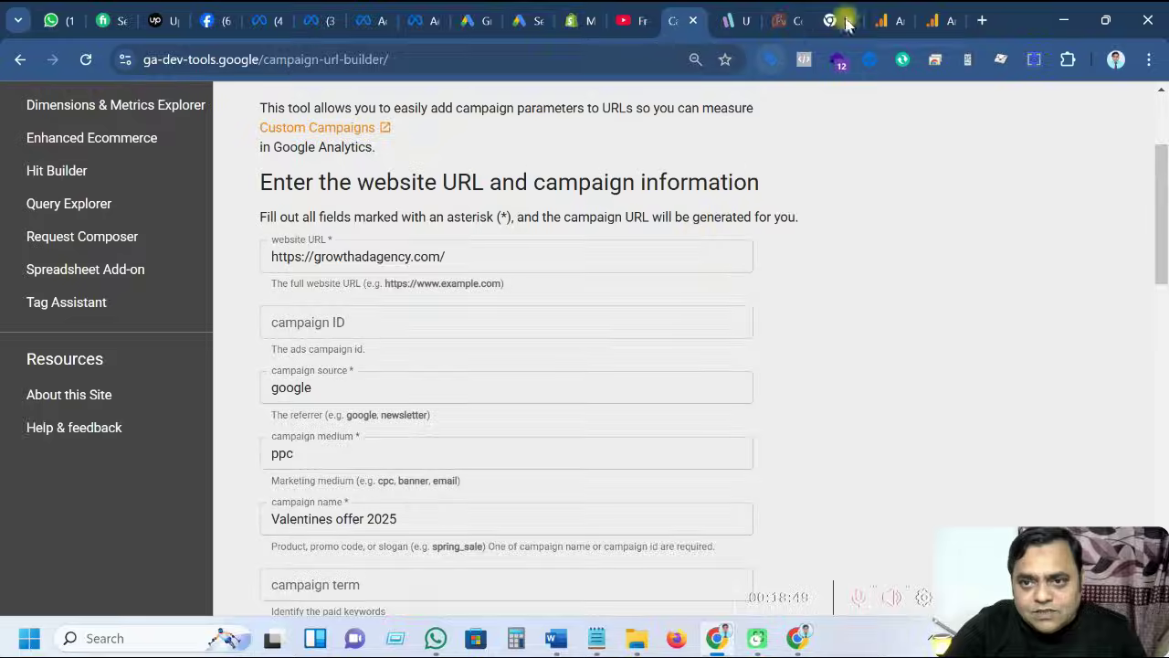
Switch to the YouTube channel page and look through its latest tracking and analytics videos.
{"action": "left_click", "coordinate": [879, 20]}
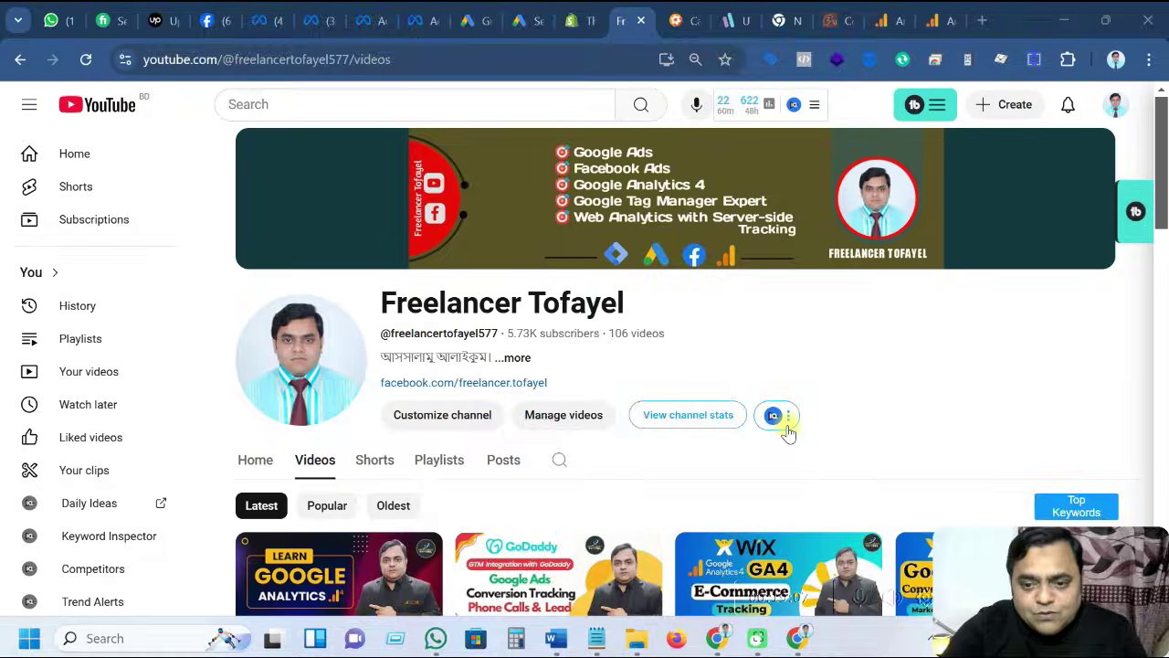
{"action": "scroll", "coordinate": [789, 431], "scroll_direction": "down", "scroll_amount": 1}
{"action": "scroll", "coordinate": [789, 432], "scroll_direction": "down", "scroll_amount": 1}
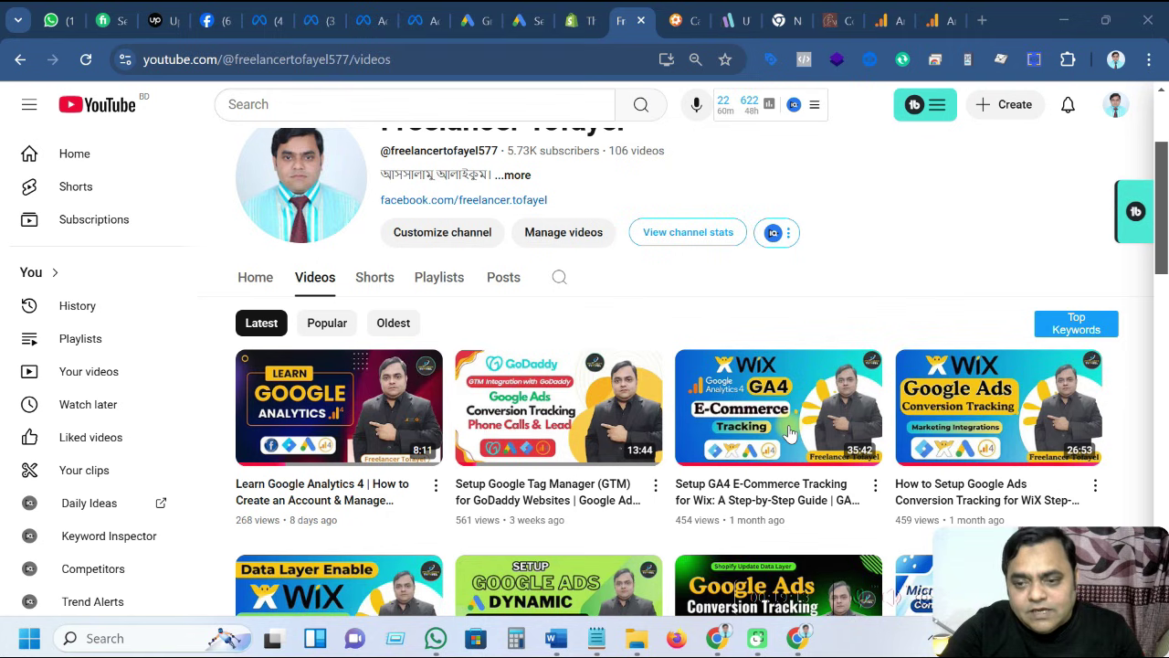
{"action": "mouse_move", "coordinate": [790, 431]}
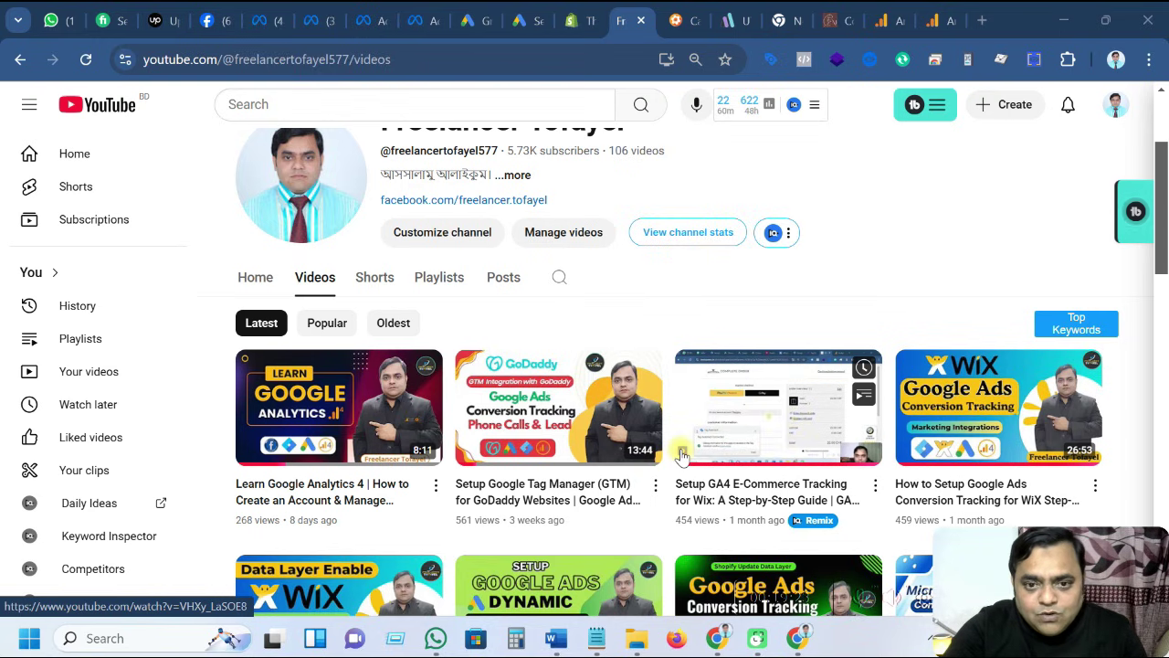
{"action": "scroll", "coordinate": [884, 331], "scroll_direction": "up", "scroll_amount": 1}
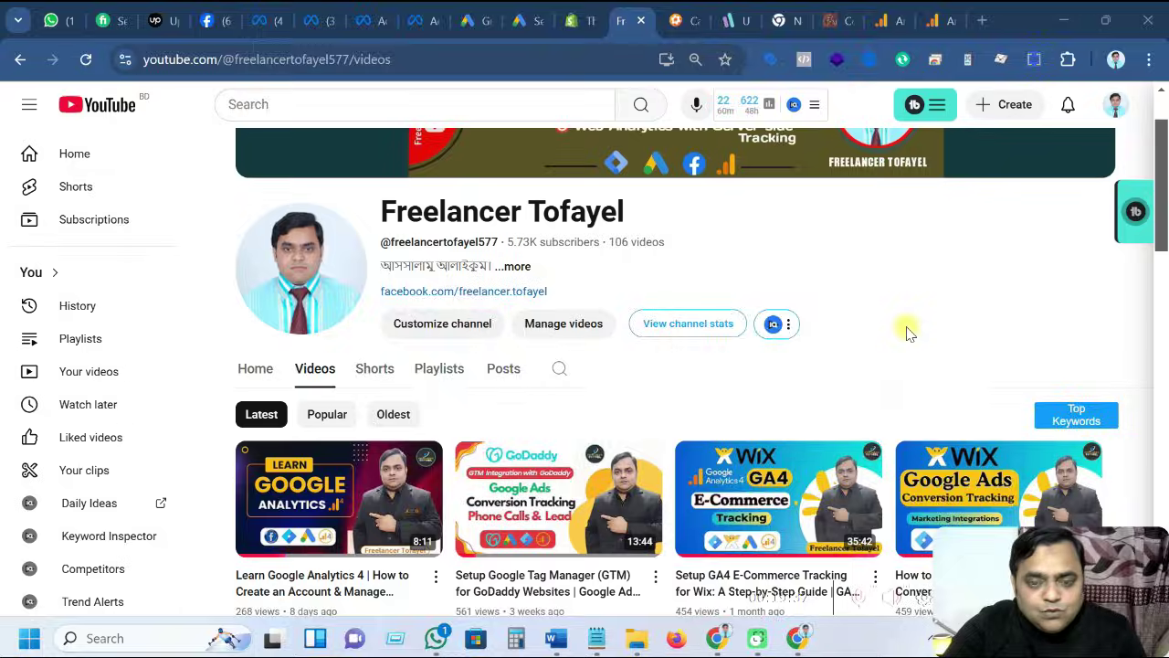
{"action": "scroll", "coordinate": [908, 334], "scroll_direction": "down", "scroll_amount": 2}
{"action": "scroll", "coordinate": [907, 334], "scroll_direction": "down", "scroll_amount": 1}
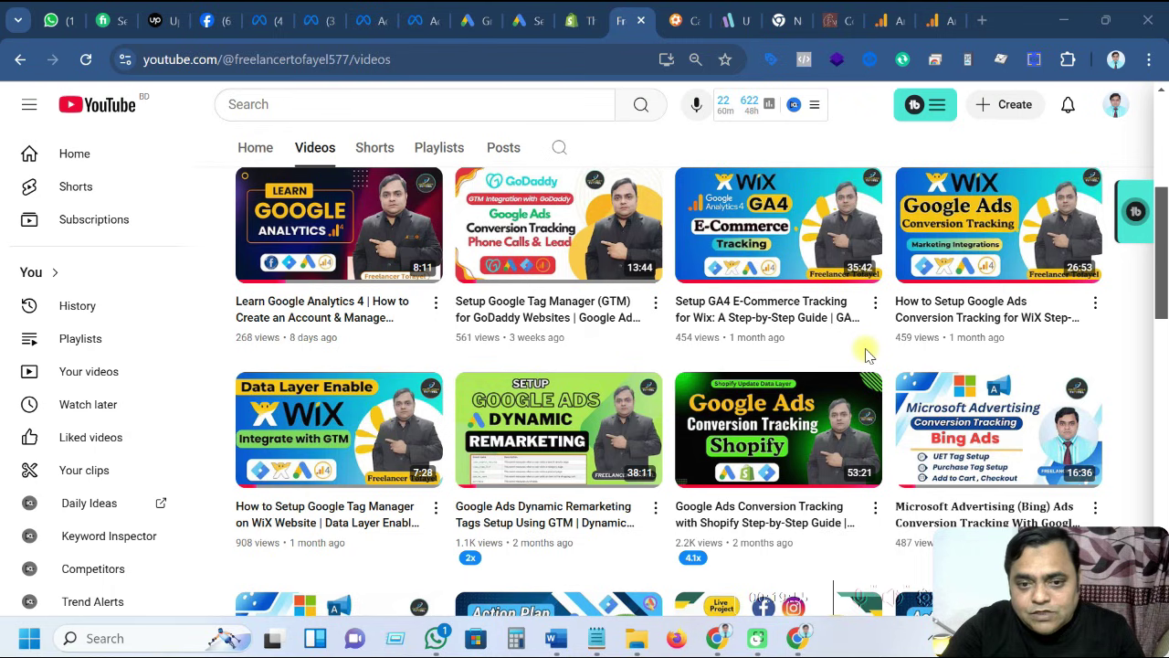
{"action": "scroll", "coordinate": [868, 354], "scroll_direction": "up", "scroll_amount": 4}
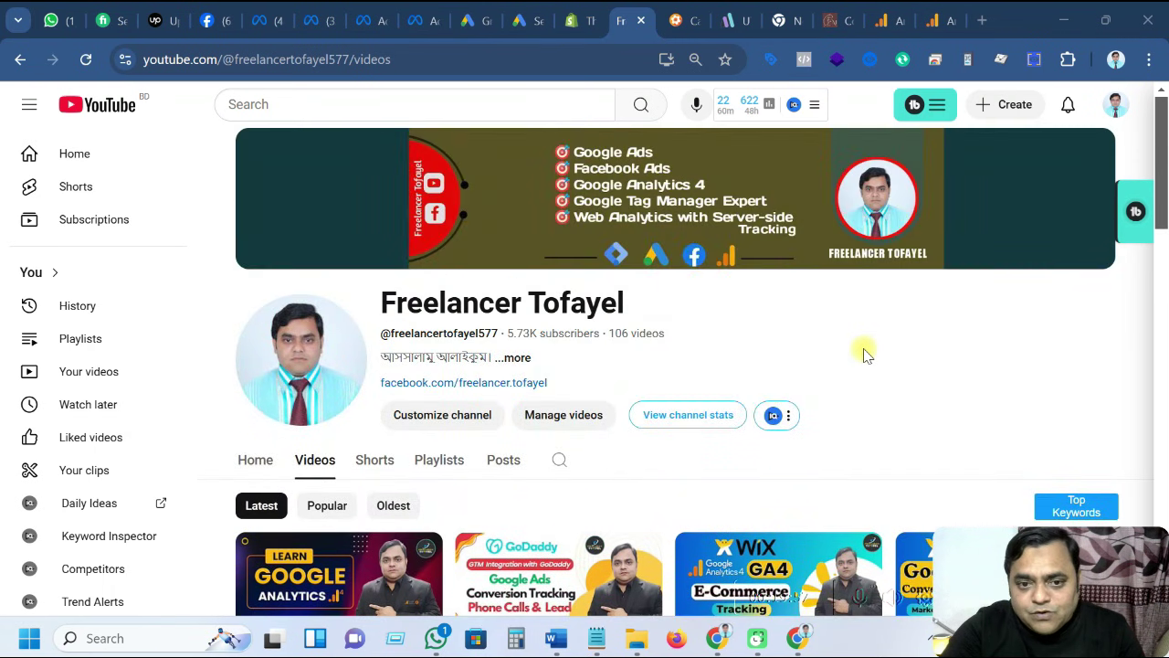